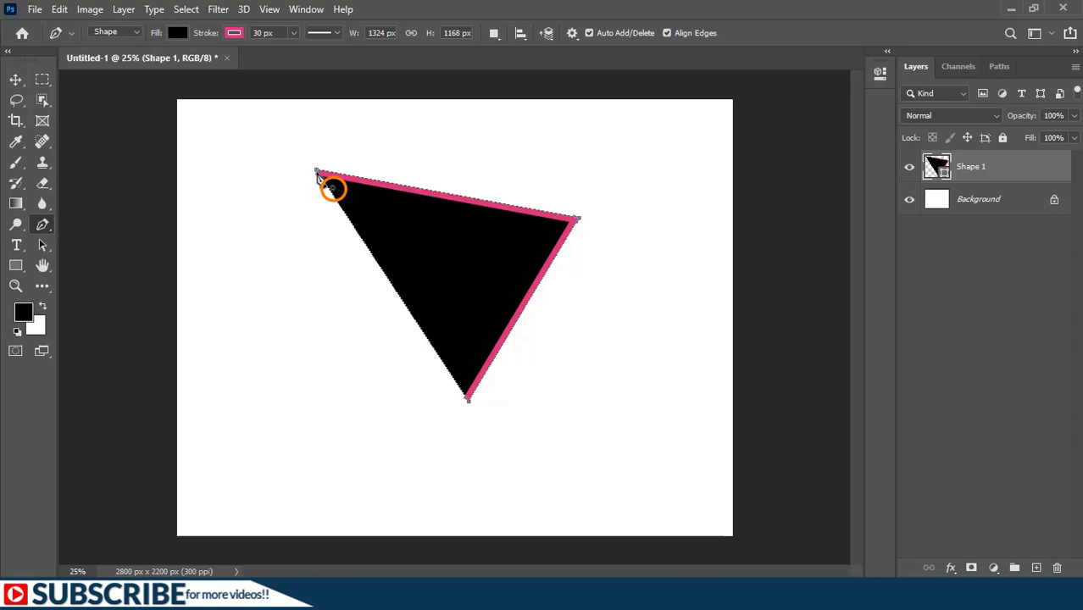
Step: Close the triangular pen path at its starting point and move the whole shape up and right with the Path Selection tool
{"action": "left_click", "coordinate": [317, 172]}
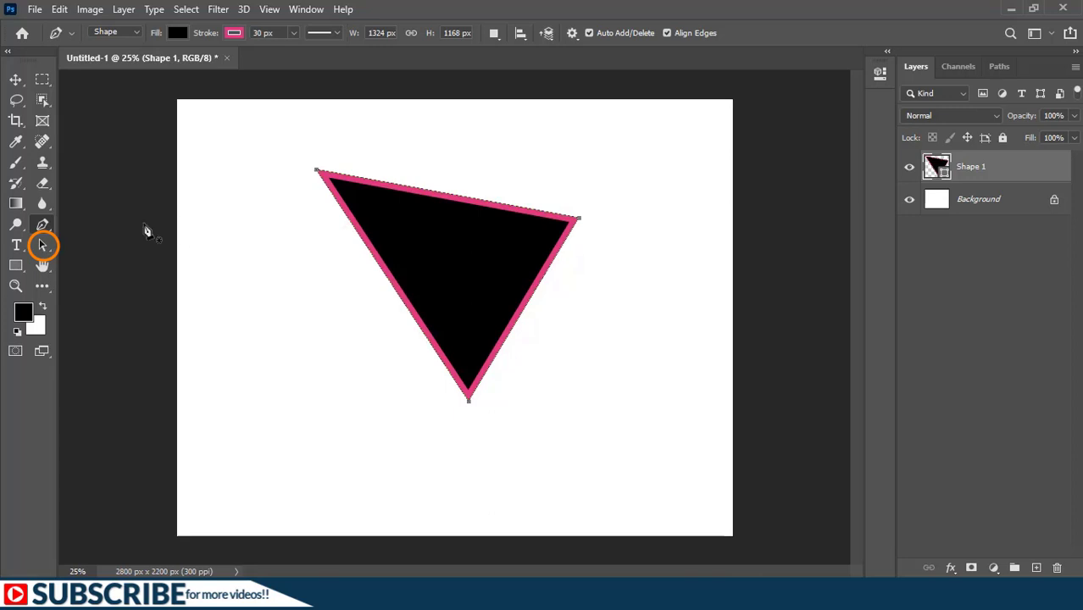
{"action": "left_click", "coordinate": [43, 247]}
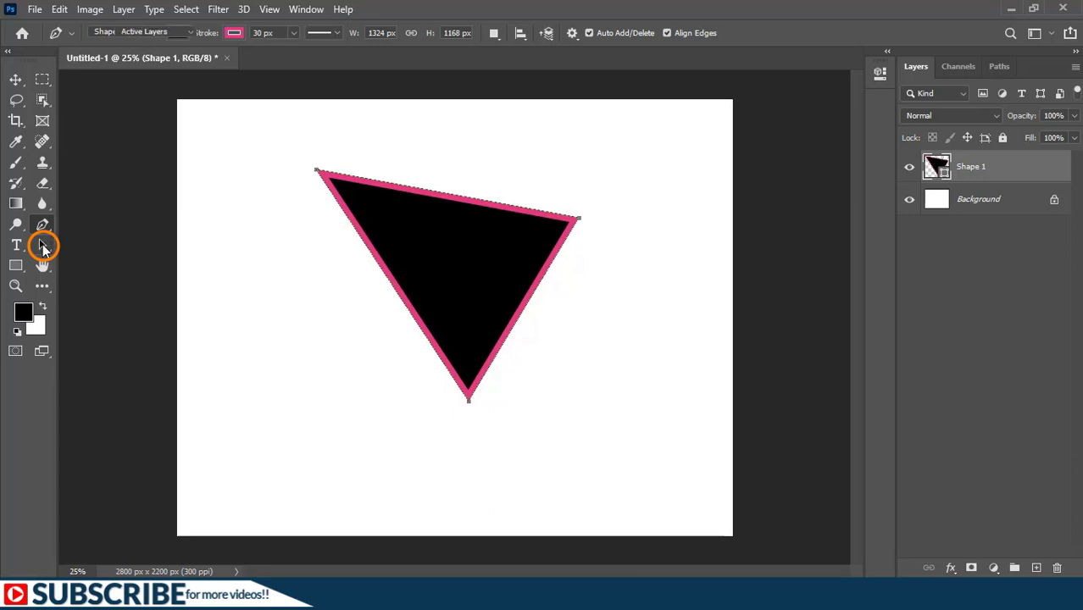
{"action": "left_click", "coordinate": [96, 245]}
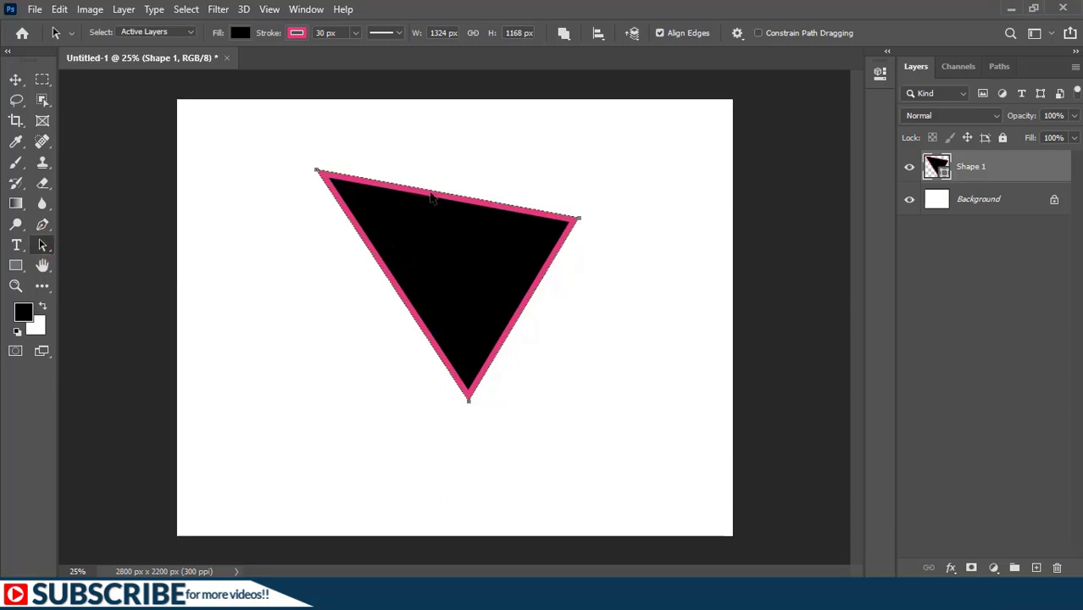
{"action": "left_click_drag", "start_coordinate": [432, 197], "coordinate": [463, 153]}
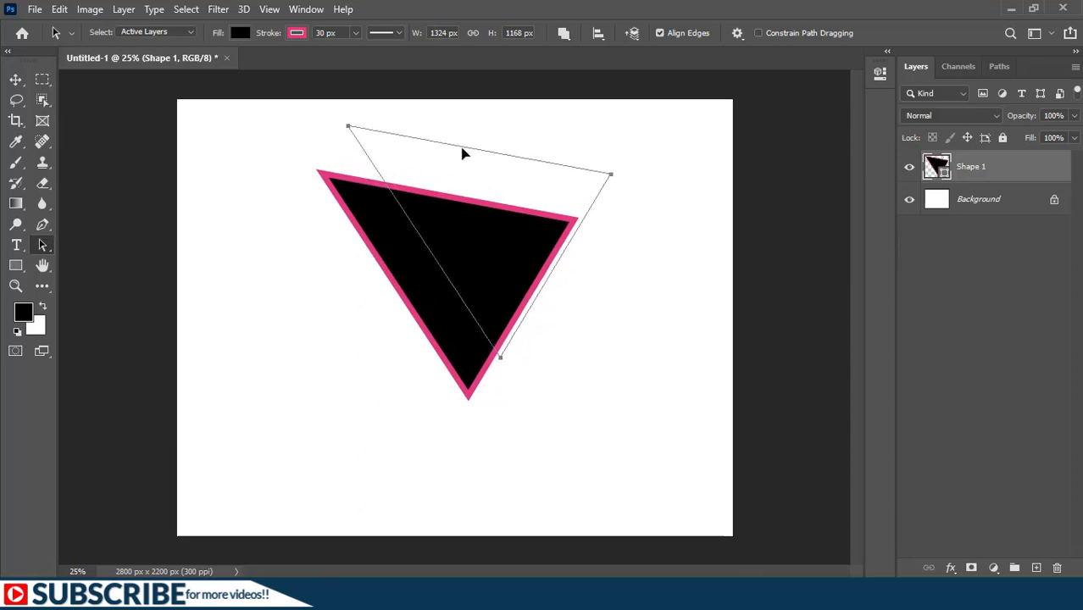
Step: Move only the triangle's right corner anchor point outward and slightly down with the Direct Selection tool
{"action": "right_click", "coordinate": [45, 244]}
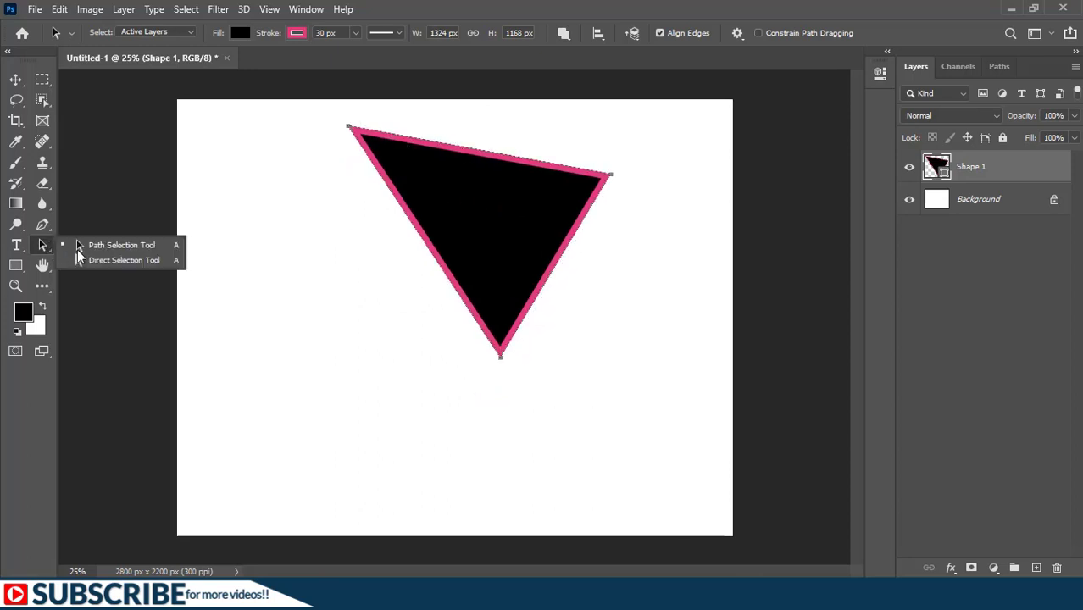
{"action": "left_click", "coordinate": [95, 258]}
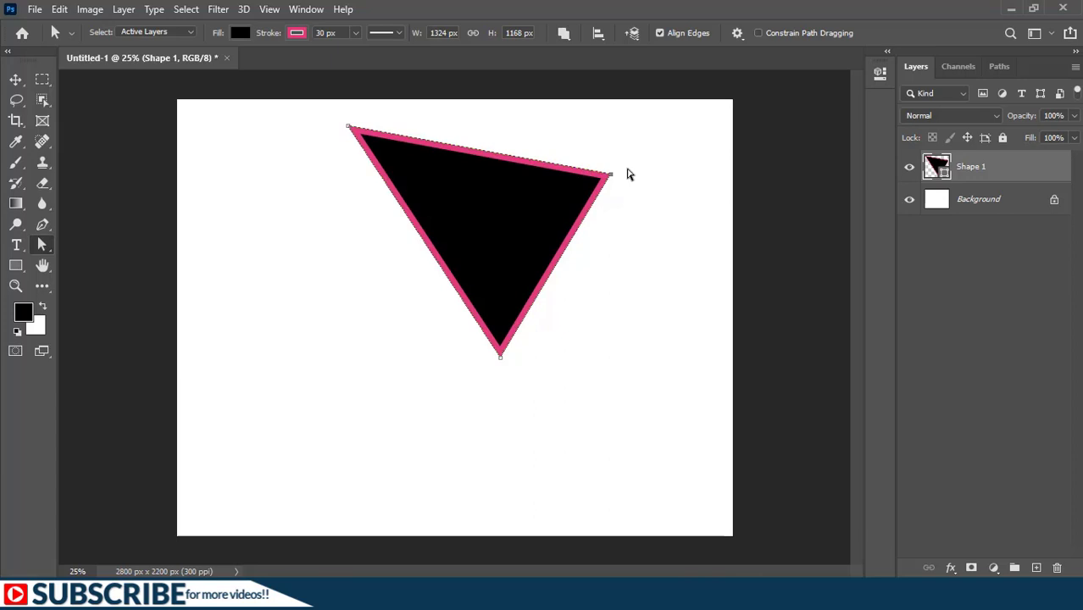
{"action": "left_click_drag", "start_coordinate": [610, 178], "coordinate": [634, 189]}
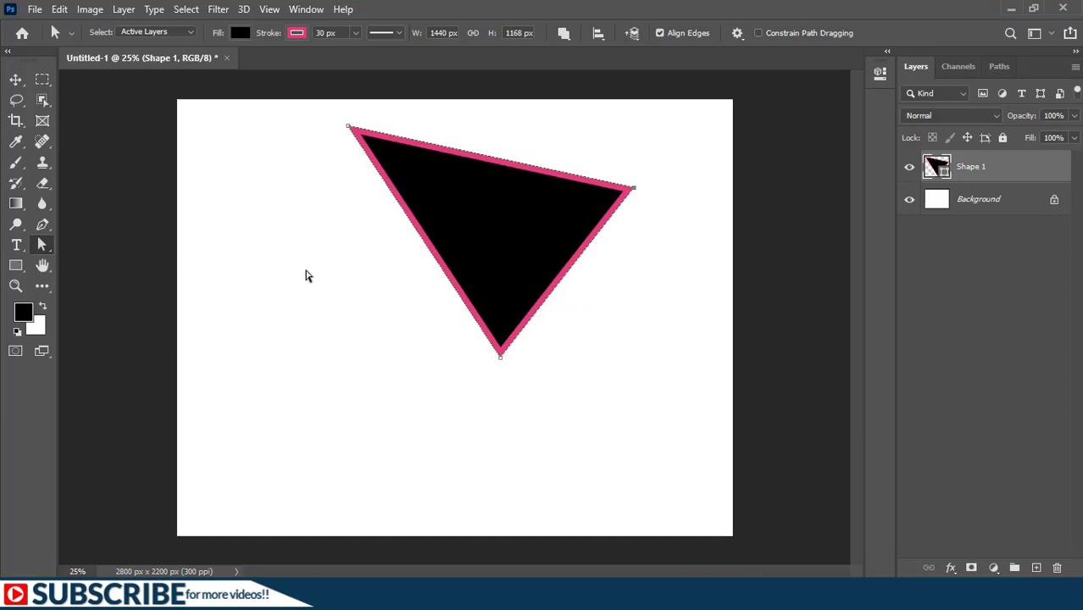
Step: Add an anchor point midway along the triangle's left edge and pull it down-left to bulge the edge outward
{"action": "key", "text": "p"}
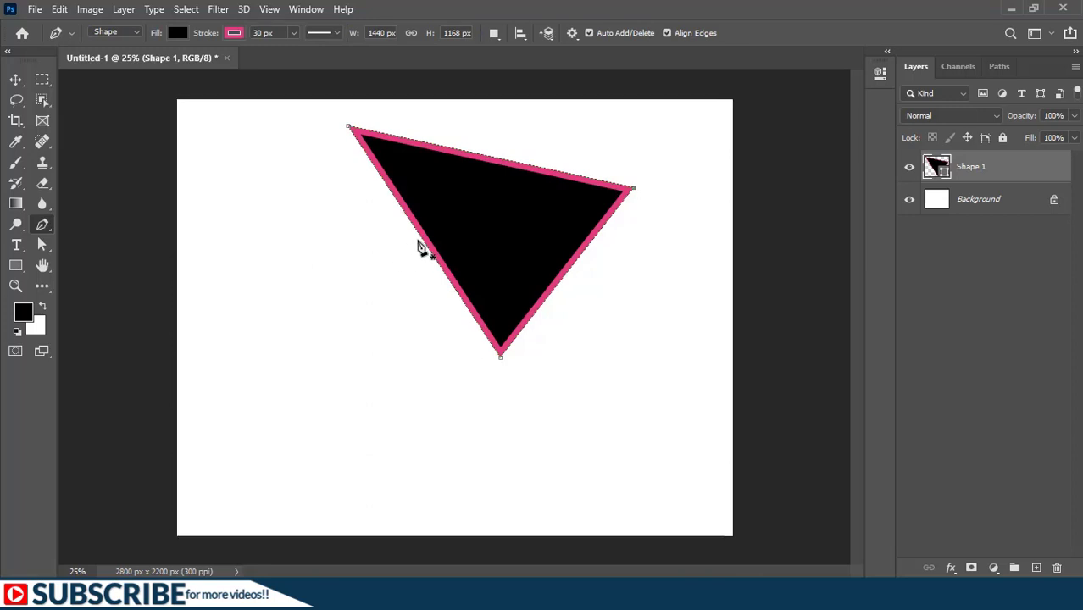
{"action": "left_click", "coordinate": [433, 251]}
{"action": "right_click", "coordinate": [46, 245]}
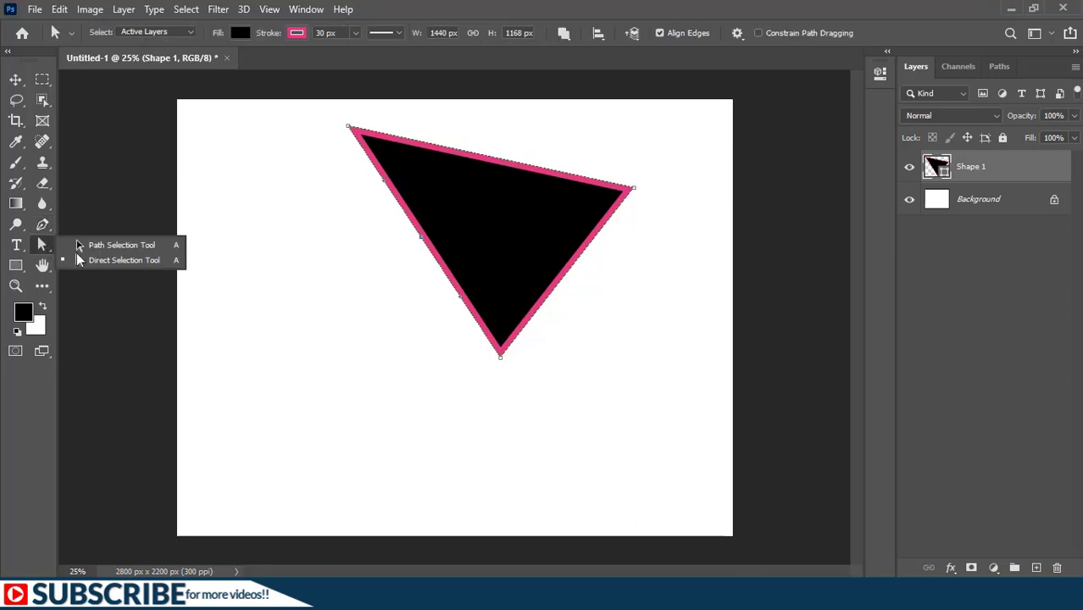
{"action": "left_click", "coordinate": [97, 258]}
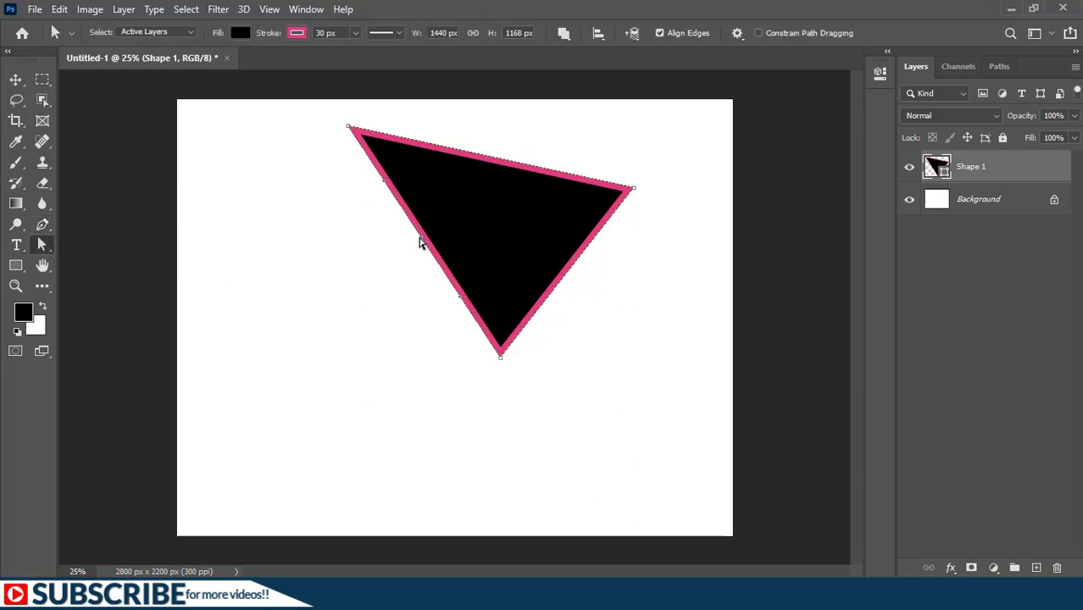
{"action": "left_click_drag", "start_coordinate": [421, 242], "coordinate": [339, 294]}
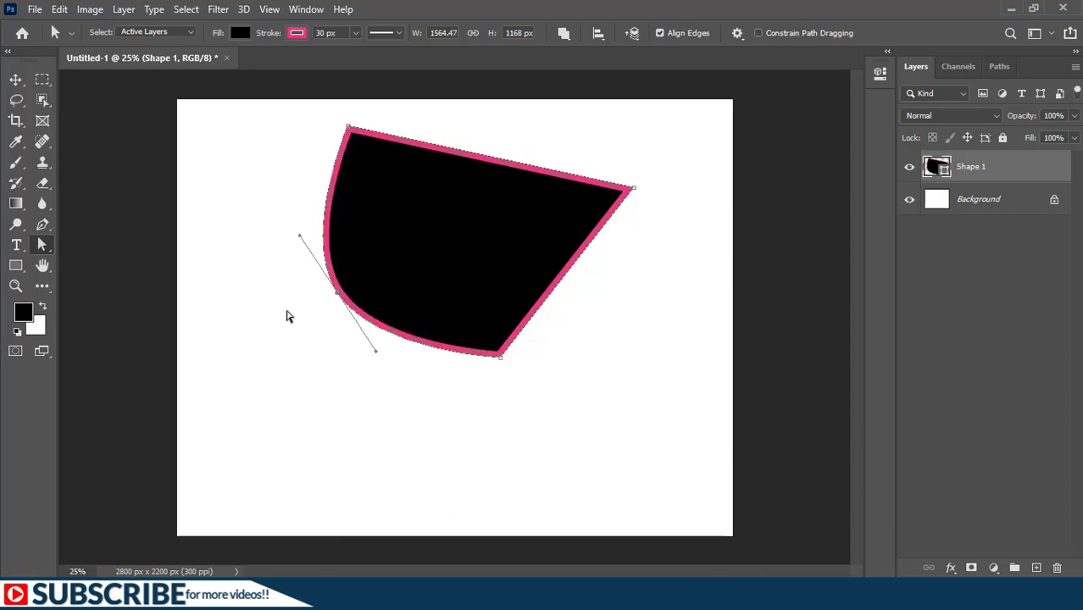
Step: Swing both direction handles of the added anchor point into the shape so both adjoining segments curve inward
{"action": "left_click", "coordinate": [42, 226]}
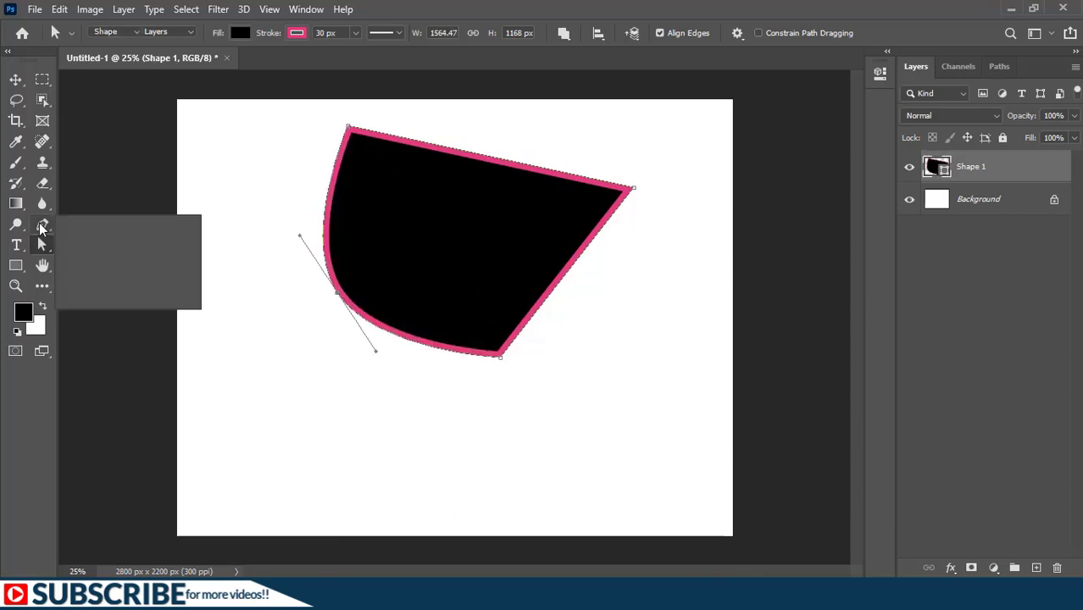
{"action": "left_click", "coordinate": [97, 223]}
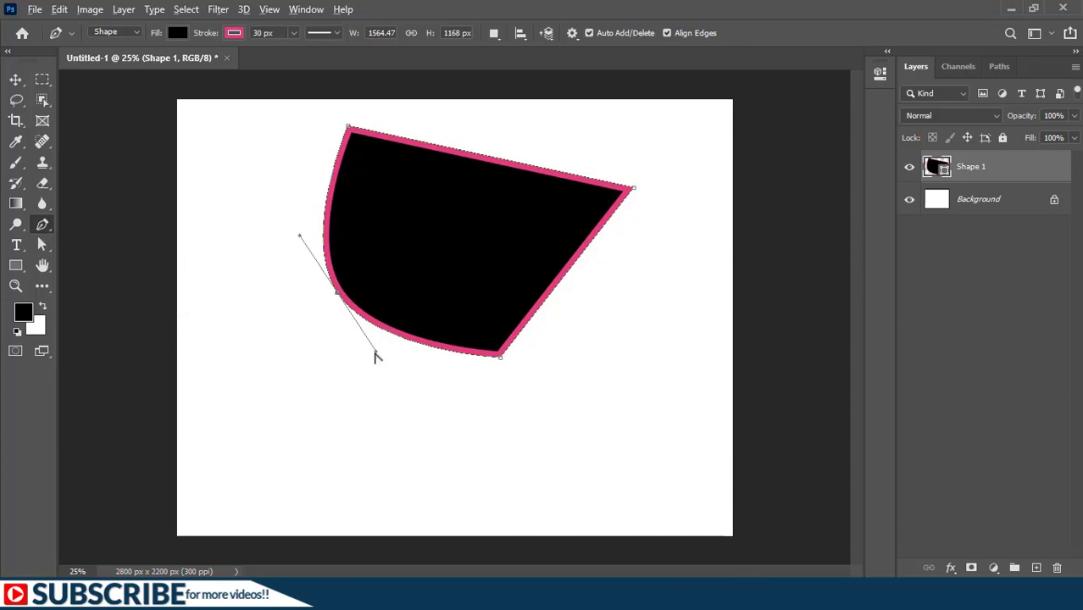
{"action": "left_click_drag", "start_coordinate": [376, 353], "coordinate": [493, 235]}
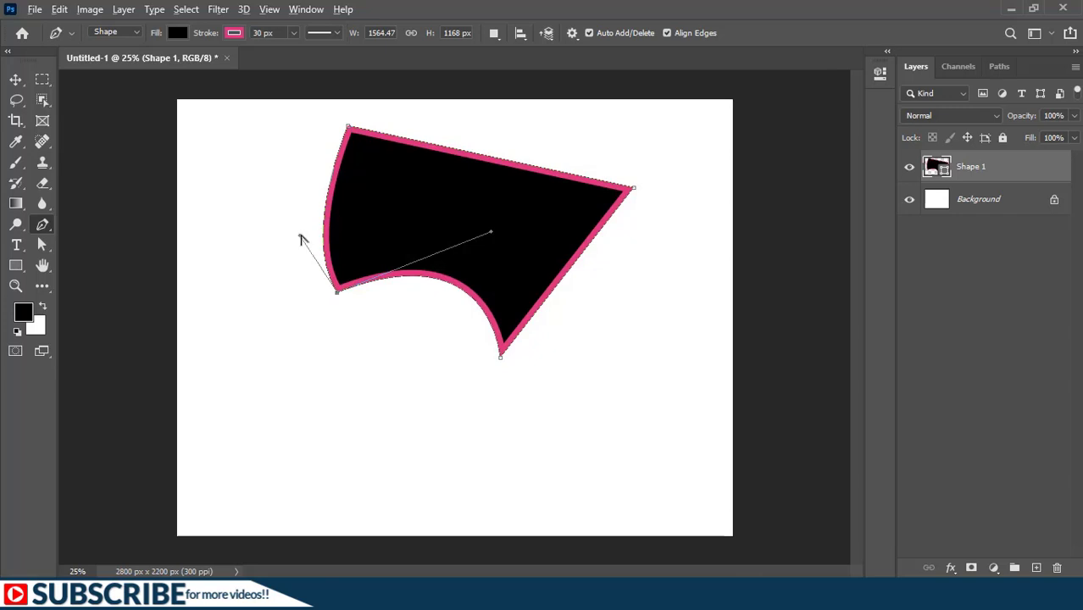
{"action": "left_click_drag", "start_coordinate": [301, 240], "coordinate": [443, 178]}
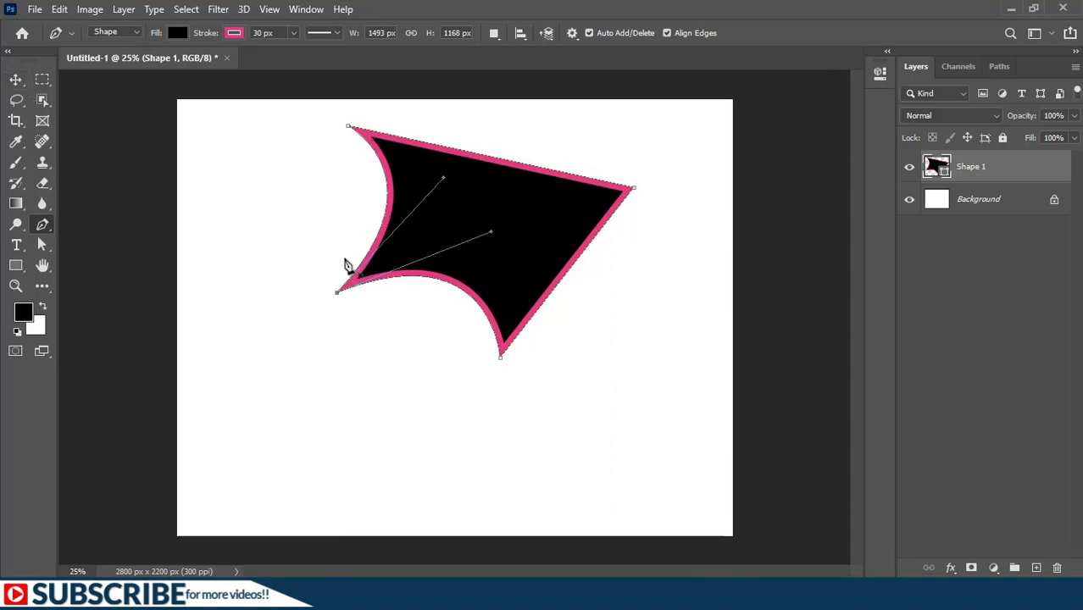
Step: Delete the whole curved shape, leaving only the background layer
{"action": "left_click", "coordinate": [42, 244]}
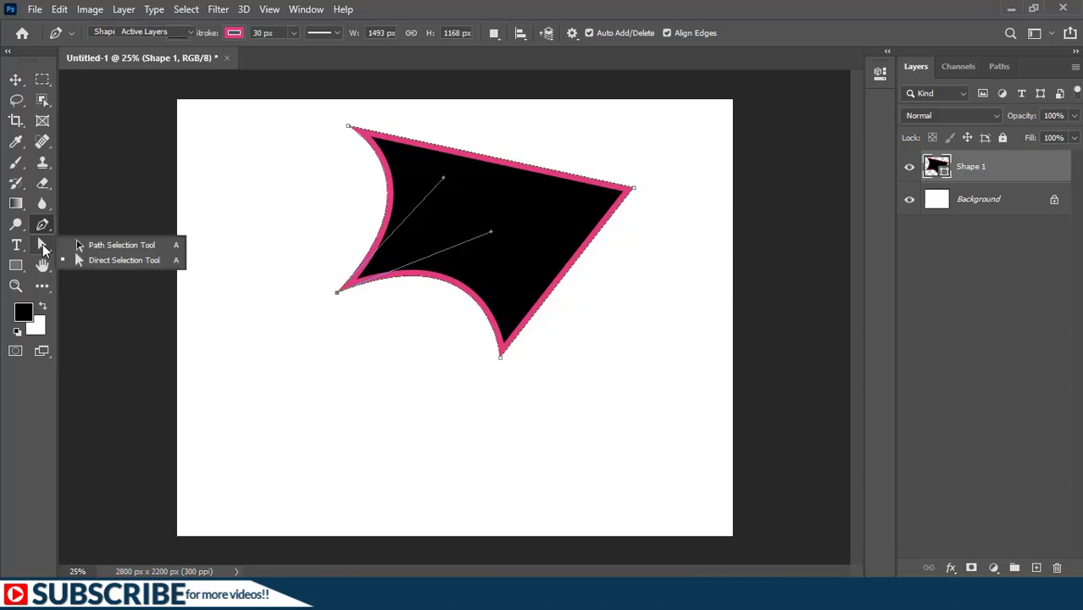
{"action": "left_click", "coordinate": [106, 260]}
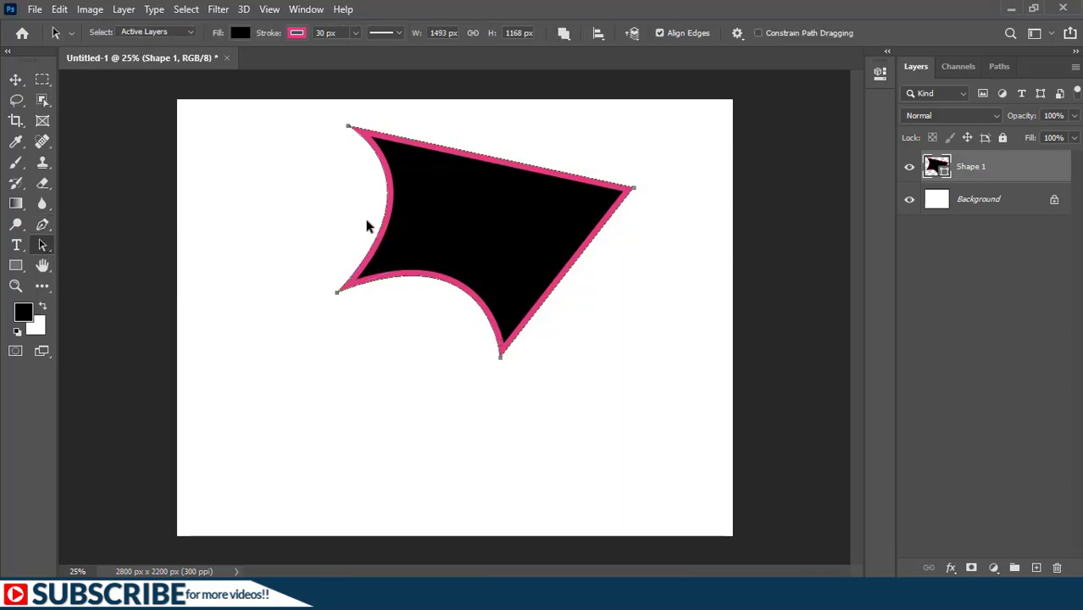
{"action": "left_click", "coordinate": [42, 247]}
{"action": "left_click", "coordinate": [107, 263]}
{"action": "key", "text": "shift+a"}
{"action": "key", "text": "Delete"}
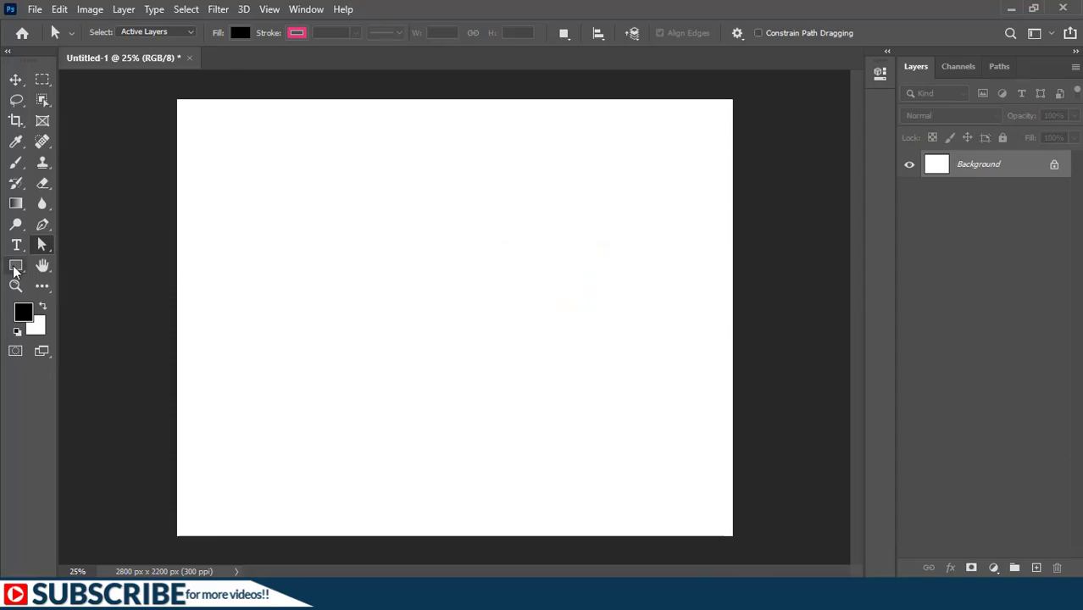
Step: Draw a rectangle about 1036 by 412 px in the upper-left area of the canvas with the Rectangle tool
{"action": "left_click", "coordinate": [15, 267]}
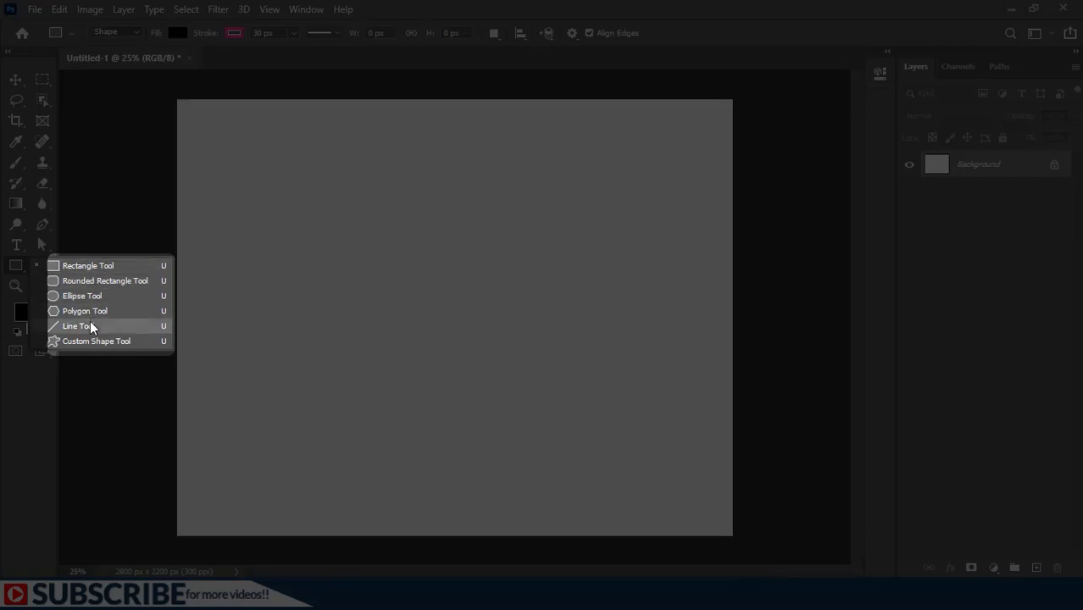
{"action": "left_click", "coordinate": [78, 267]}
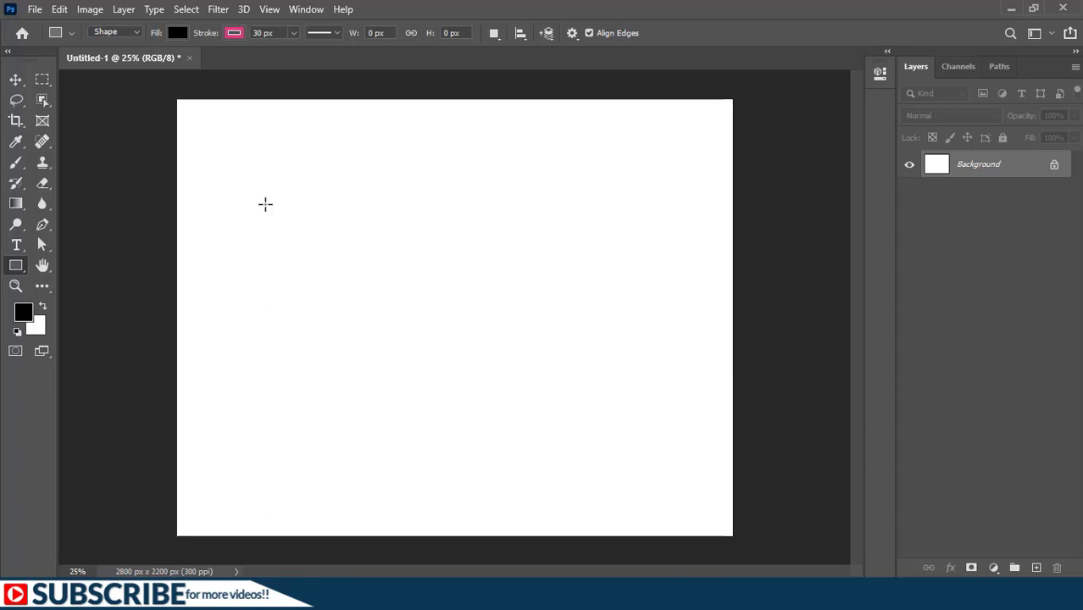
{"action": "left_click_drag", "start_coordinate": [216, 149], "coordinate": [421, 229]}
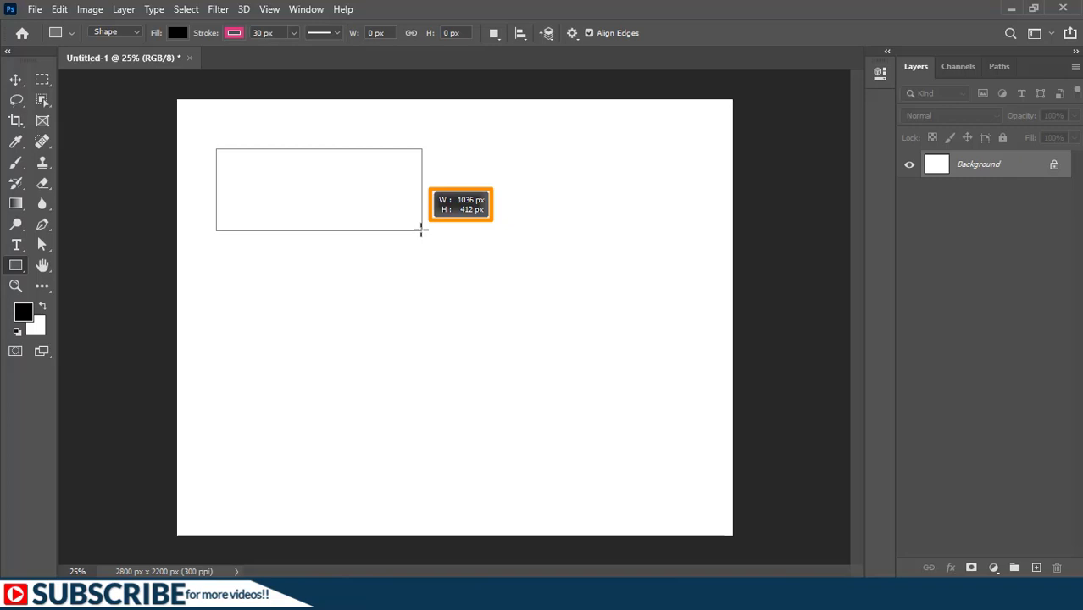
{"action": "left_click_drag", "start_coordinate": [421, 229], "coordinate": [421, 230]}
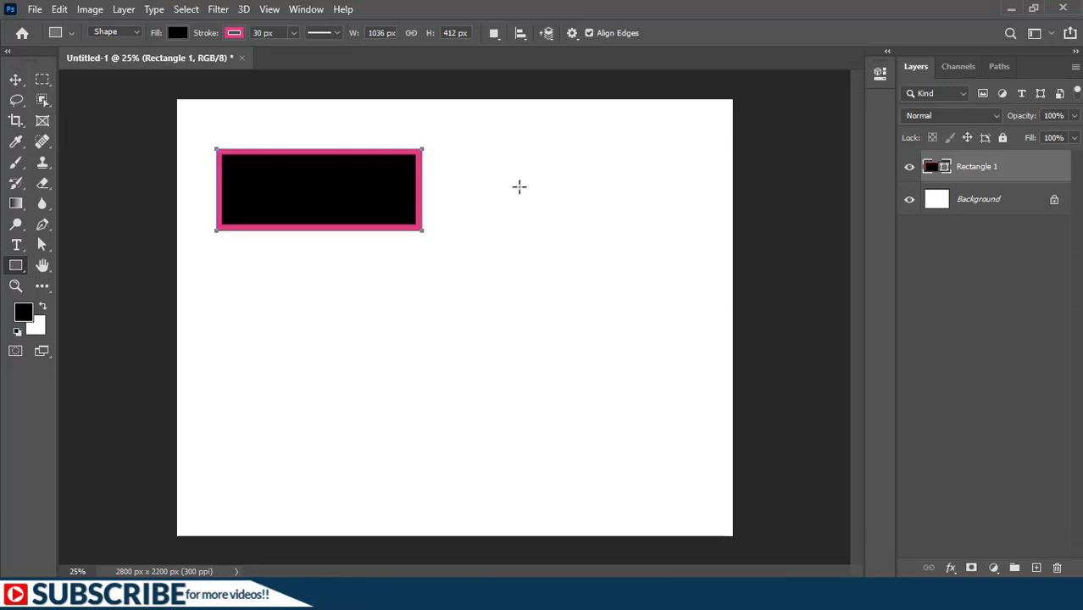
Step: Create a second rectangle of exactly 1000 px width and 500 px height to the right of the first
{"action": "left_click", "coordinate": [520, 186]}
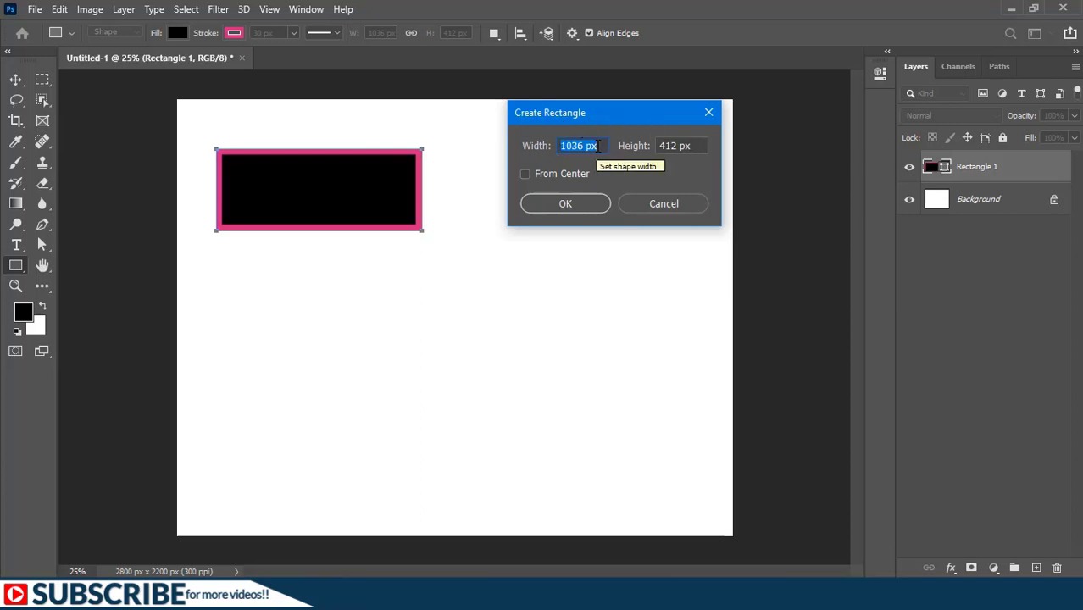
{"action": "type", "text": "1000"}
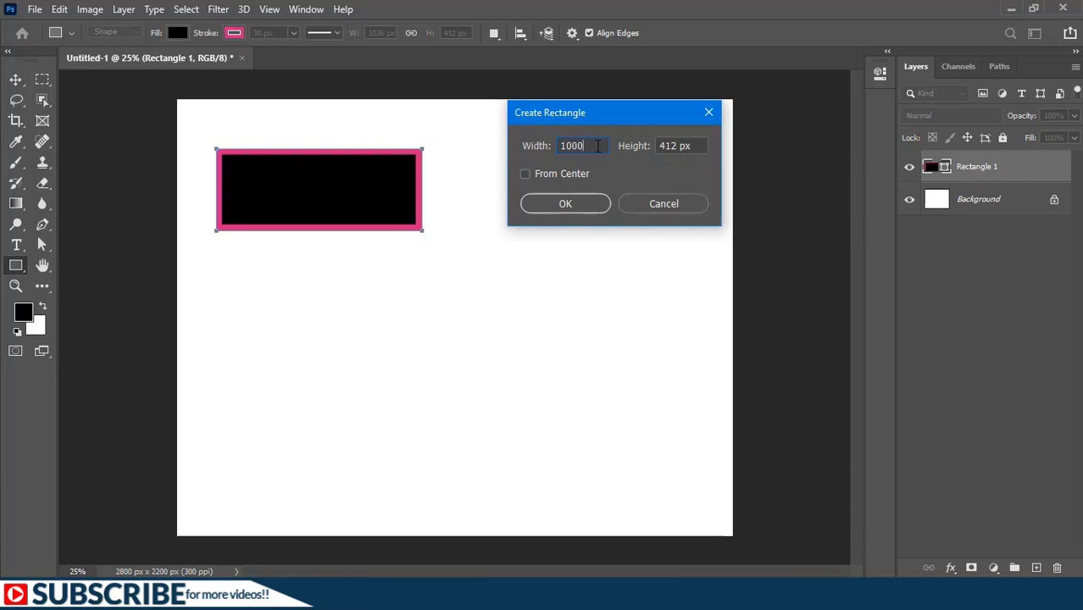
{"action": "key", "text": "Tab"}
{"action": "type", "text": "500"}
{"action": "key", "text": "Return"}
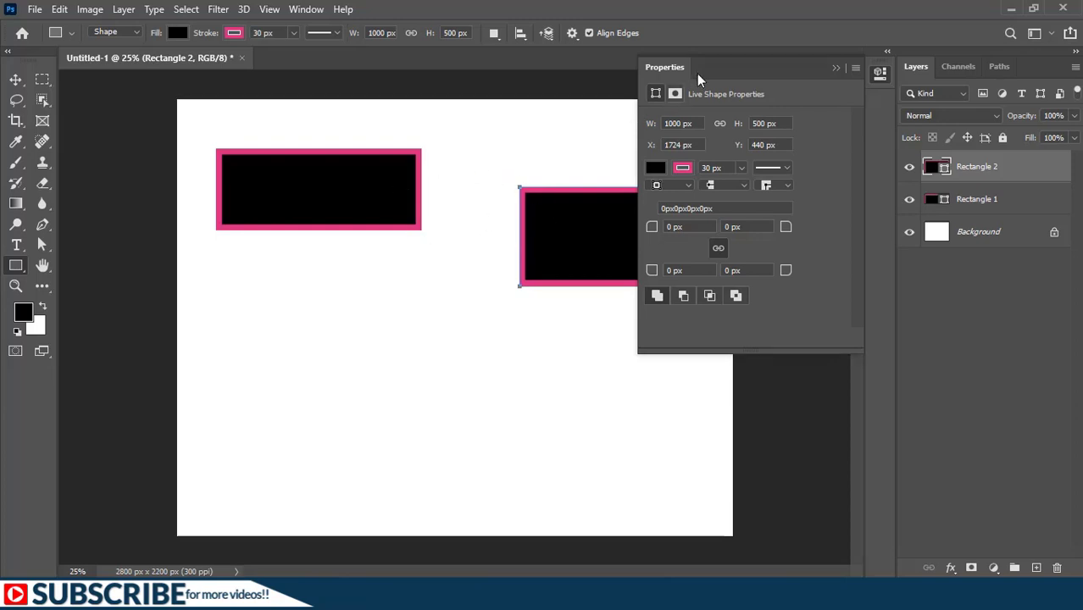
Step: Turn off Show on Shape Creation for the shape properties and put the properties display away
{"action": "left_click", "coordinate": [856, 68]}
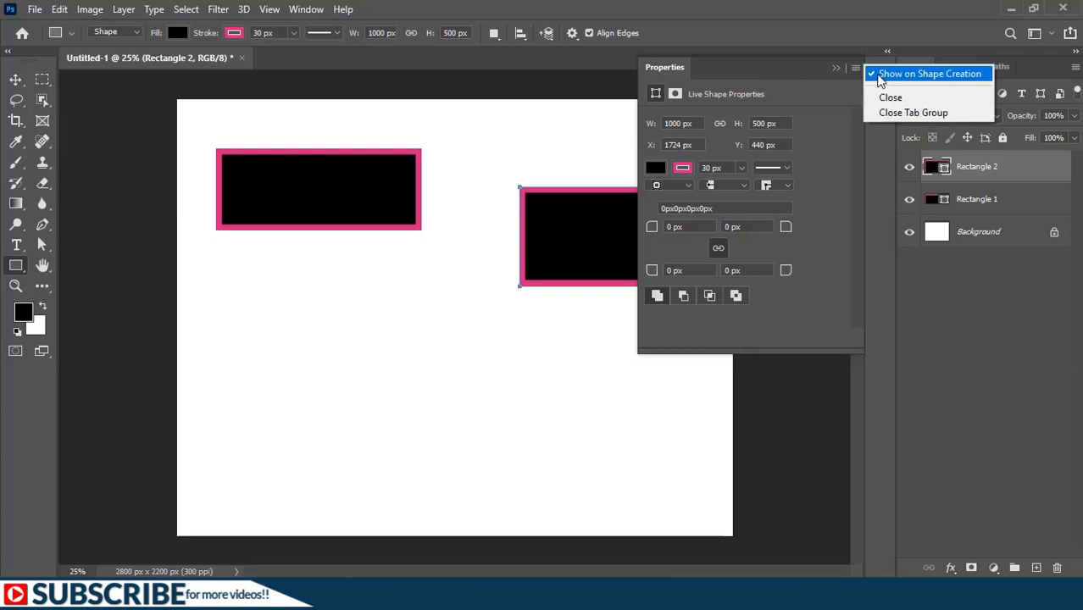
{"action": "left_click", "coordinate": [884, 77]}
{"action": "left_click", "coordinate": [856, 68]}
{"action": "left_click", "coordinate": [897, 96]}
Step: Draw a third rectangle about 1016 by 496 px below the other two, and undo the last two rectangles
{"action": "left_click_drag", "start_coordinate": [302, 325], "coordinate": [504, 423]}
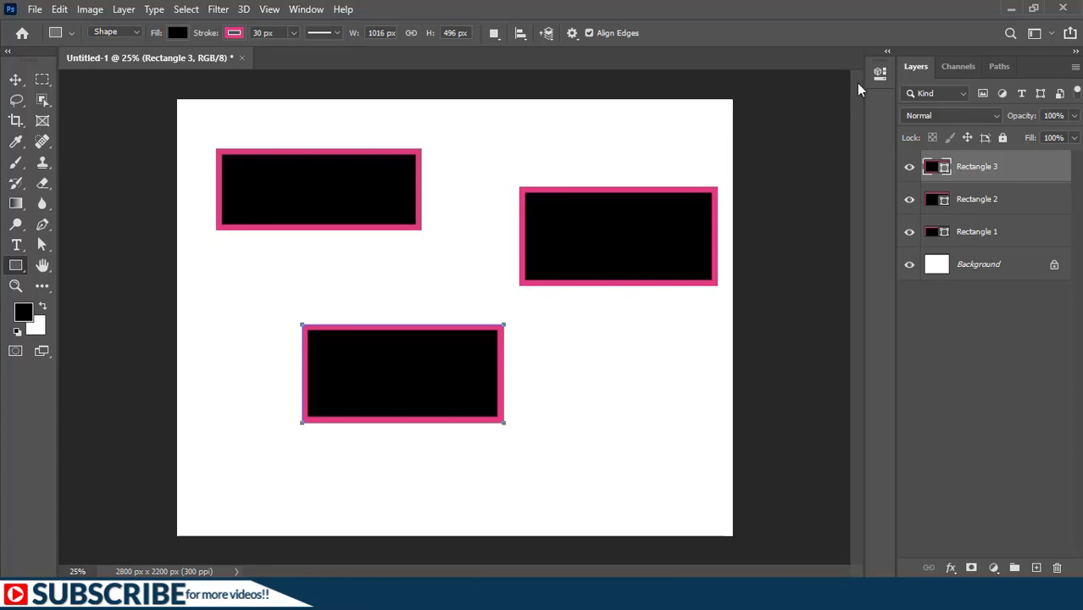
{"action": "left_click", "coordinate": [880, 75]}
{"action": "left_click", "coordinate": [880, 76]}
{"action": "key", "text": "ctrl+z"}
{"action": "key", "text": "ctrl+z"}
{"action": "key", "text": "ctrl+z"}
{"action": "key", "text": "ctrl+z"}
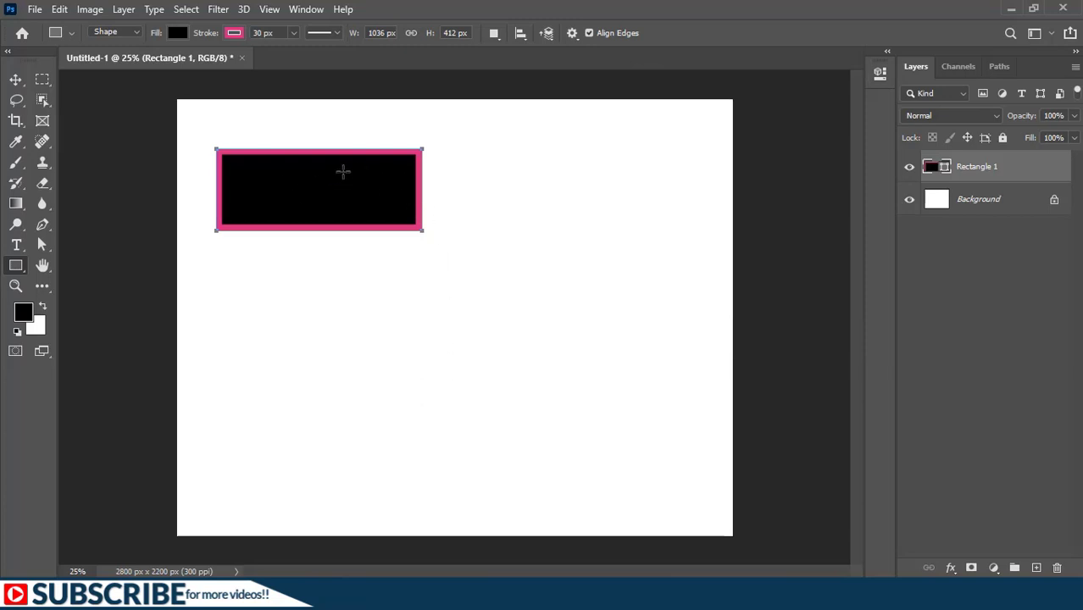
Step: Open the remaining rectangle's live shape properties and add 400 px to its width, making it 1436 px
{"action": "left_click", "coordinate": [881, 73]}
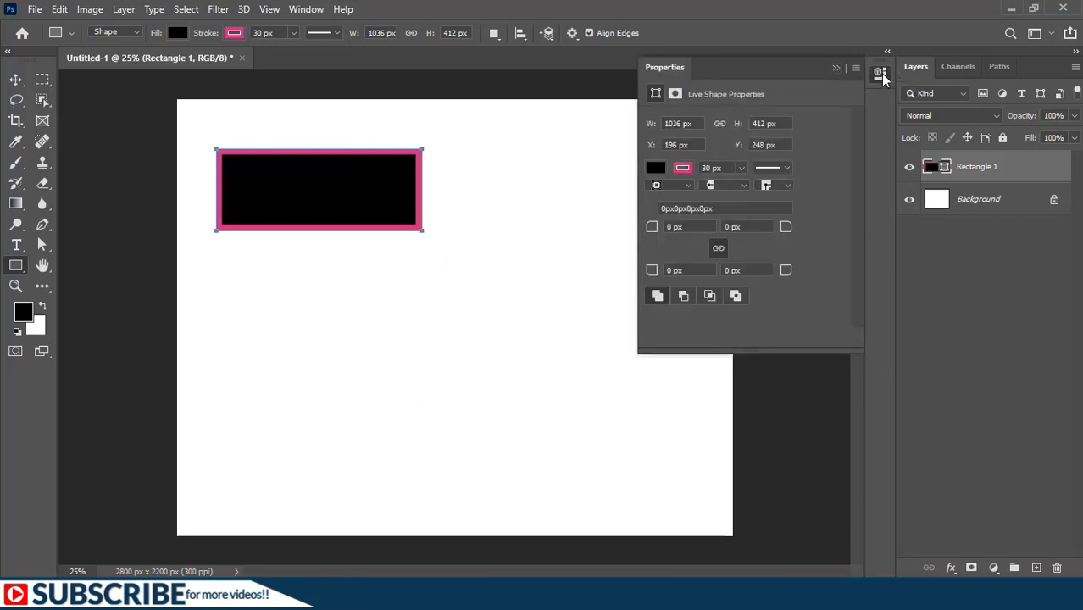
{"action": "left_click", "coordinate": [315, 9]}
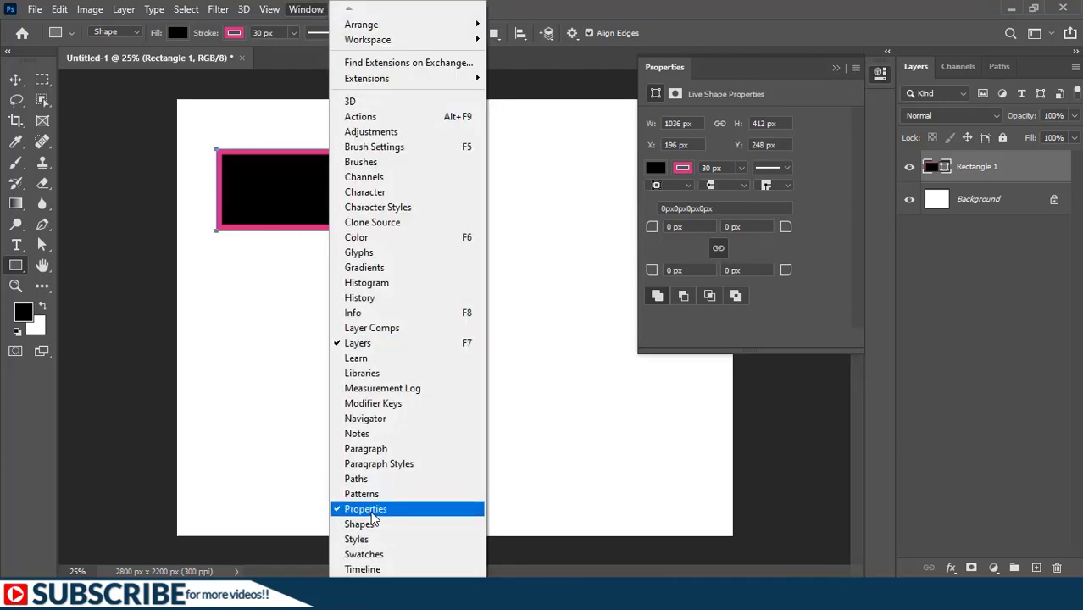
{"action": "left_click", "coordinate": [831, 123]}
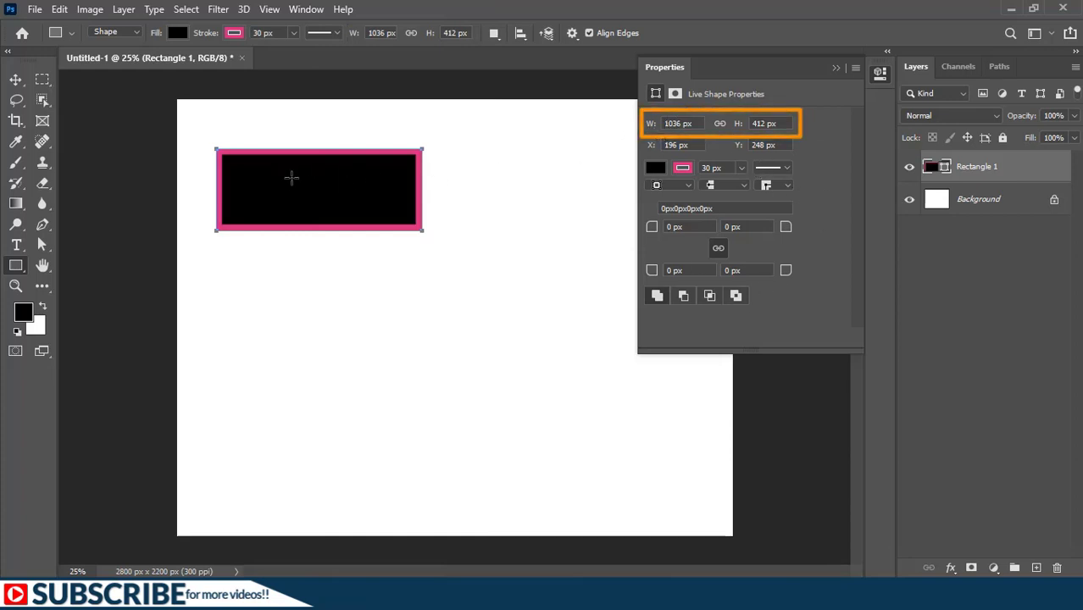
{"action": "left_click", "coordinate": [695, 124]}
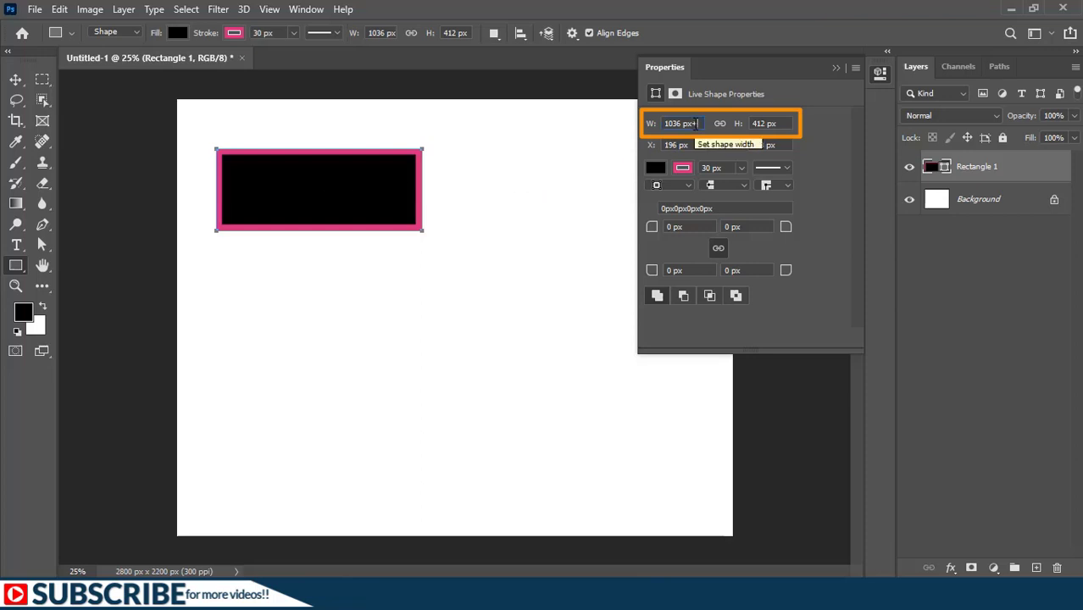
{"action": "type", "text": "+400"}
{"action": "key", "text": "Return"}
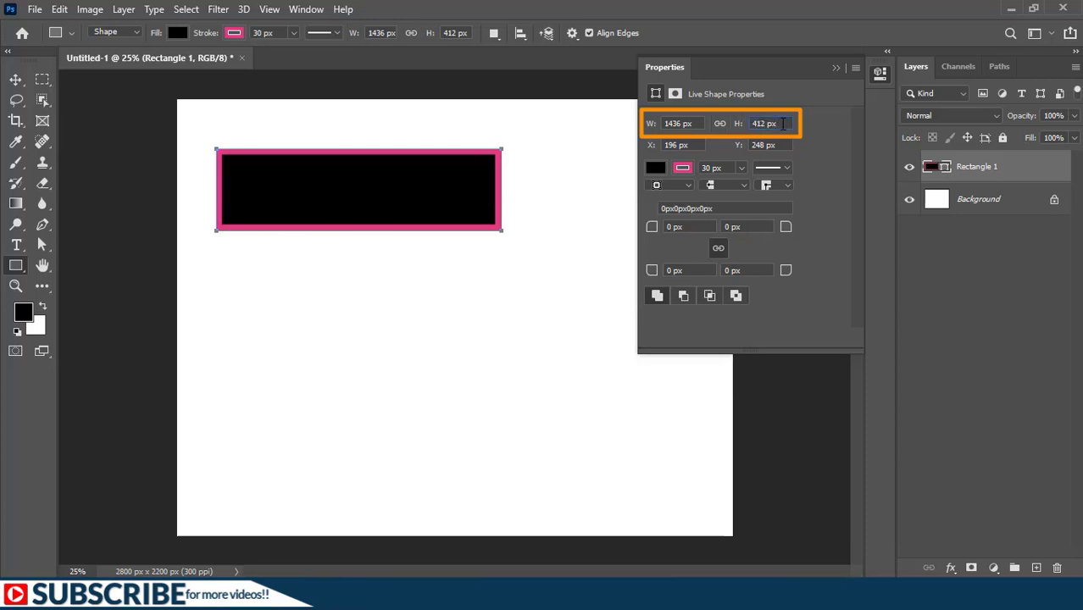
Step: Add 1000 px to the rectangle's height, and reduce the height to 512 px
{"action": "type", "text": "+1000"}
{"action": "key", "text": "Return"}
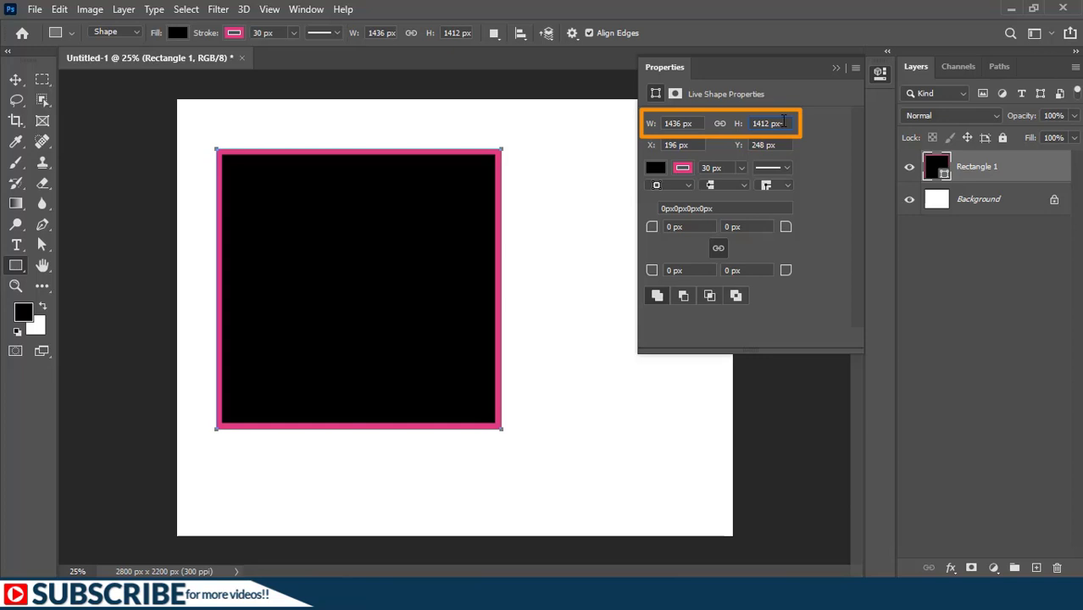
{"action": "type", "text": "512"}
{"action": "key", "text": "Return"}
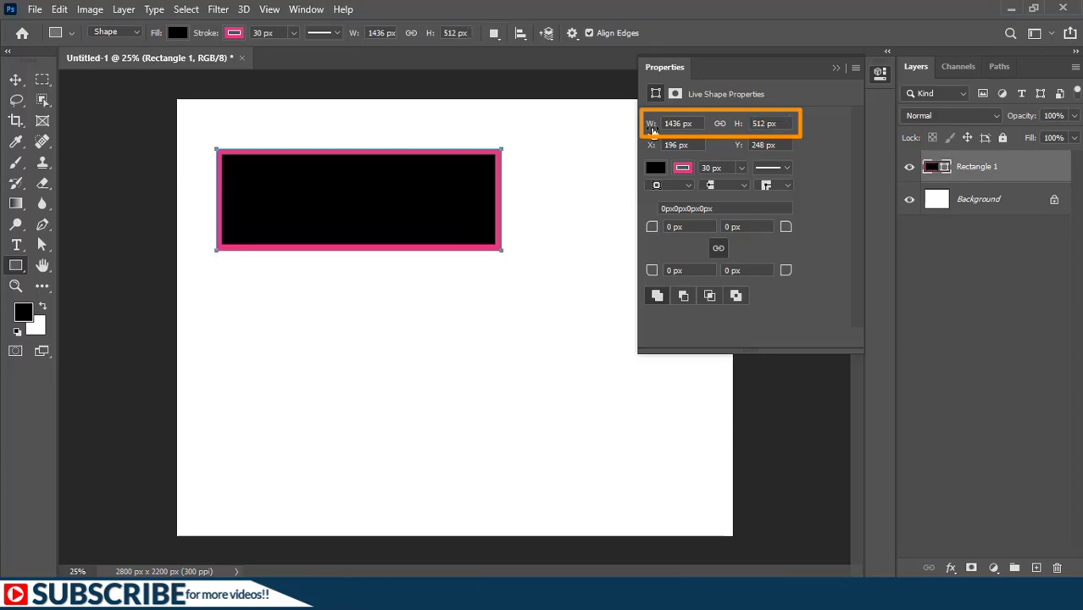
Step: Scale the rectangle proportionally to 1843 by 657.11 px with linked width and height, and move it to X 202 px, Y 463 px
{"action": "left_click_drag", "start_coordinate": [651, 126], "coordinate": [678, 126]}
{"action": "left_click", "coordinate": [719, 125]}
{"action": "left_click_drag", "start_coordinate": [651, 127], "coordinate": [958, 138]}
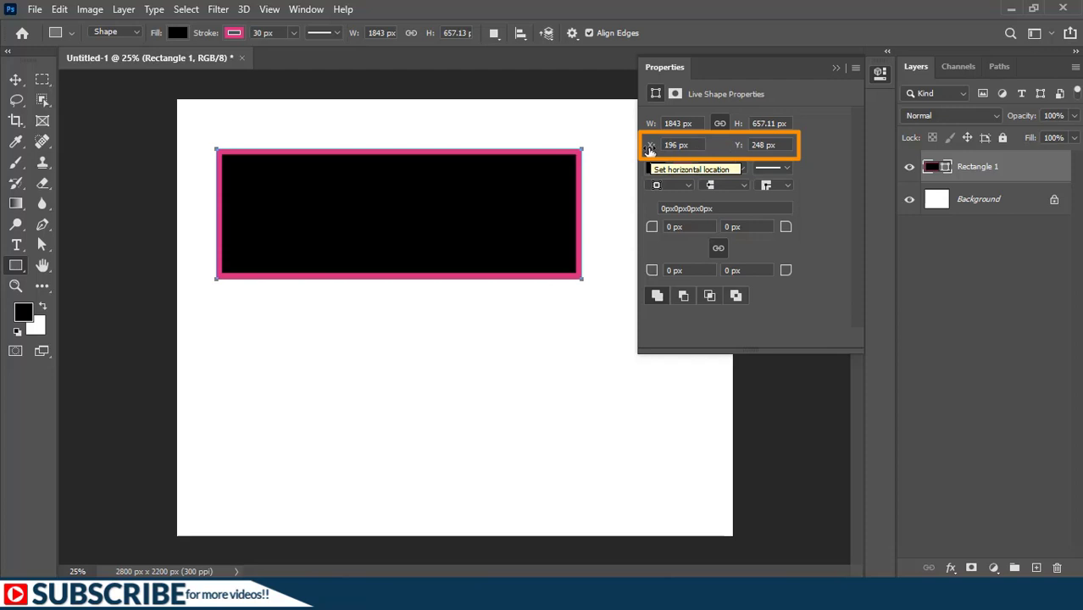
{"action": "mouse_move", "coordinate": [649, 149]}
{"action": "left_mouse_down"}
{"action": "mouse_move", "coordinate": [678, 152]}
{"action": "mouse_move", "coordinate": [612, 158]}
{"action": "mouse_move", "coordinate": [654, 158]}
{"action": "left_mouse_up"}
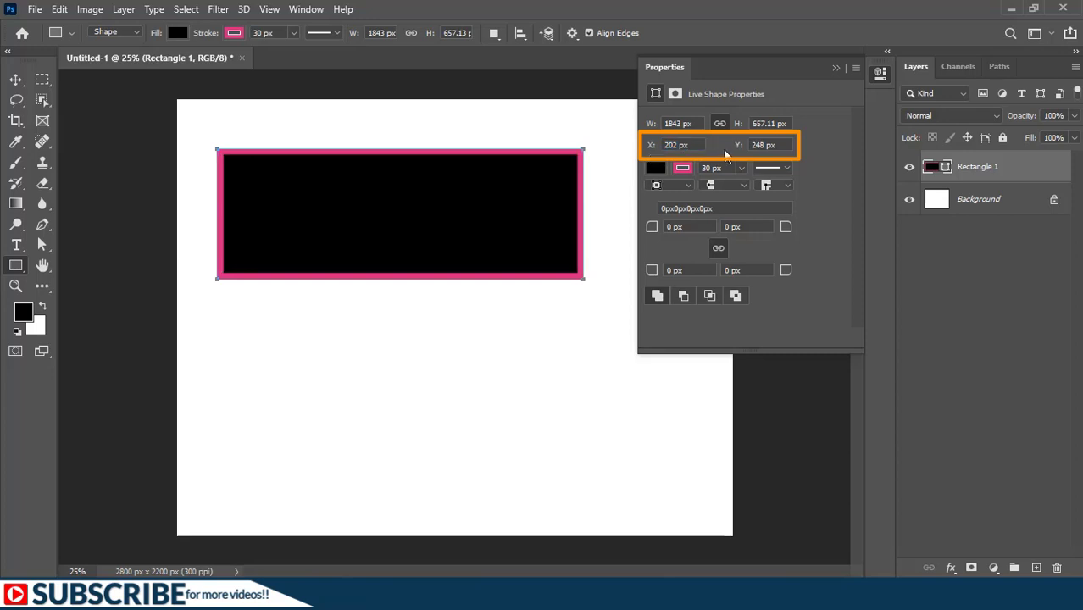
{"action": "left_click_drag", "start_coordinate": [740, 148], "coordinate": [913, 156]}
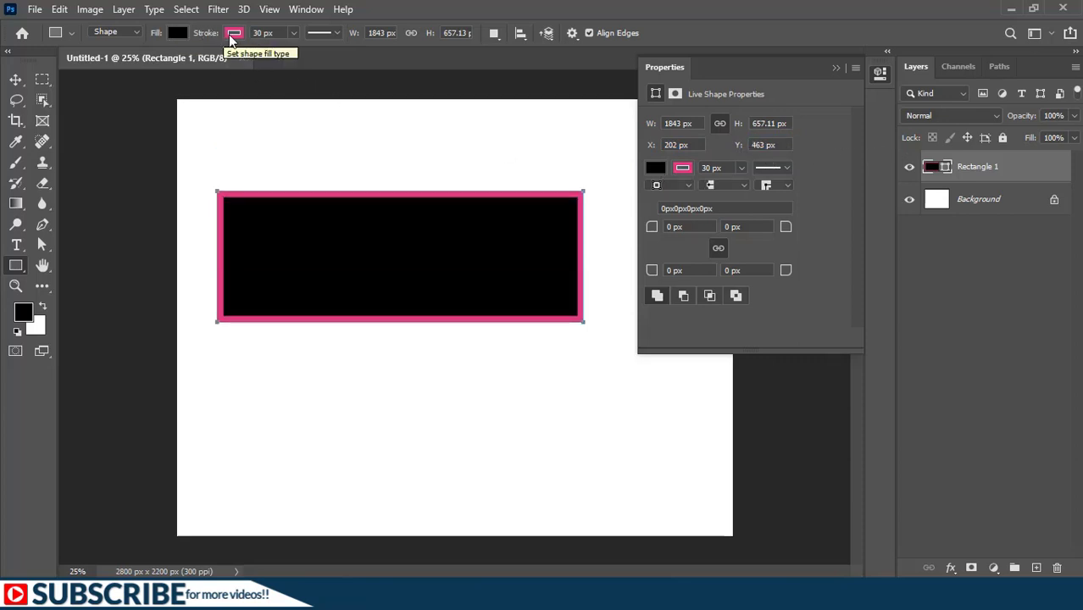
Step: Set the rectangle's stroke width to 50 px and open its stroke type options
{"action": "left_click", "coordinate": [690, 169]}
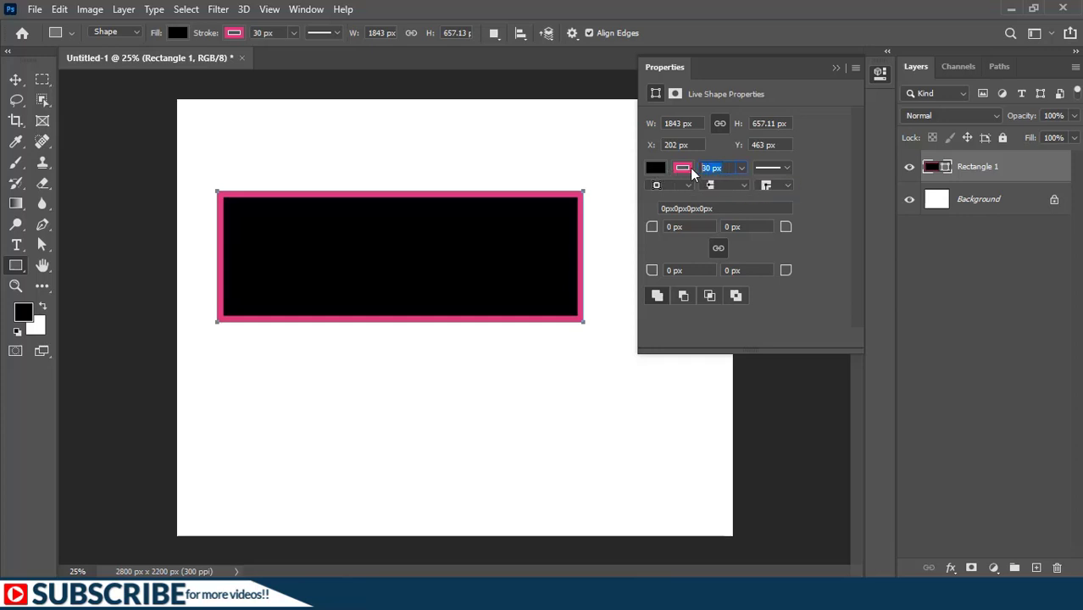
{"action": "type", "text": "50"}
{"action": "left_click", "coordinate": [777, 168]}
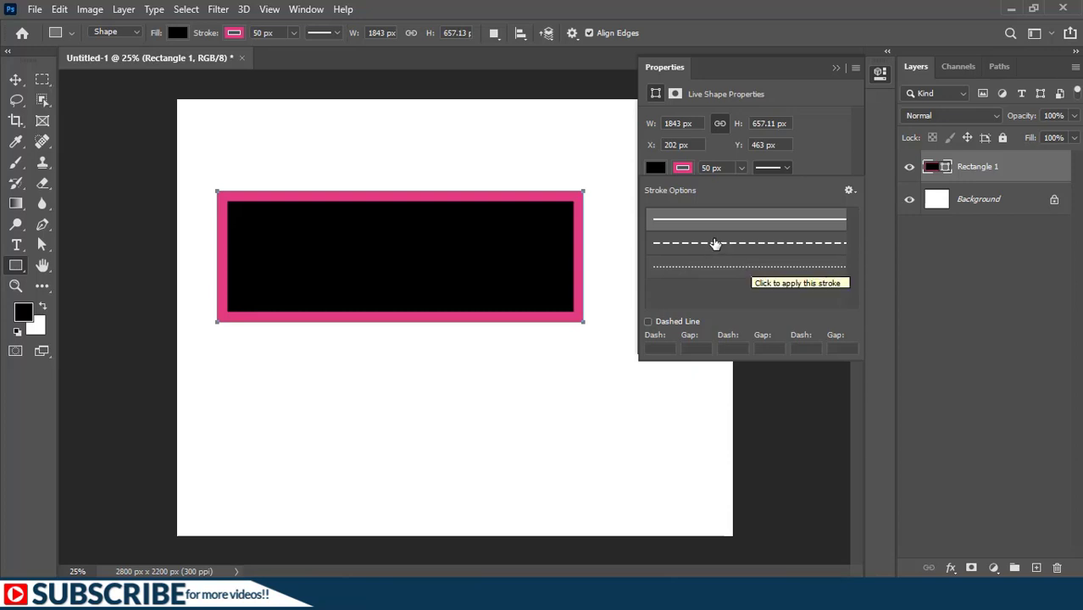
Step: Try the dashed and dotted stroke presets on the rectangle, and return it to the solid stroke
{"action": "left_click", "coordinate": [714, 244]}
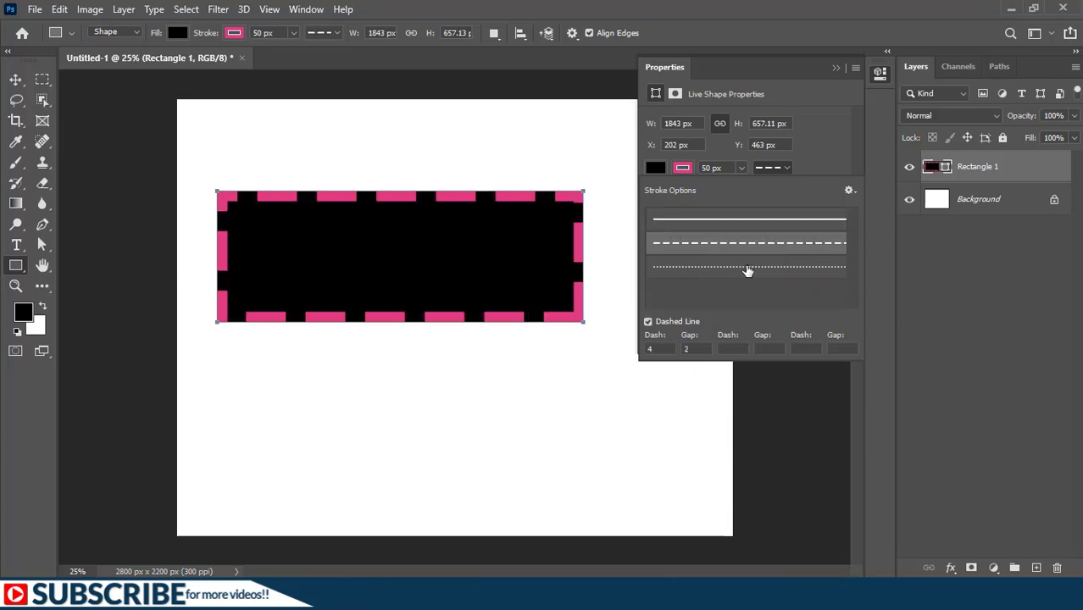
{"action": "left_click", "coordinate": [739, 267]}
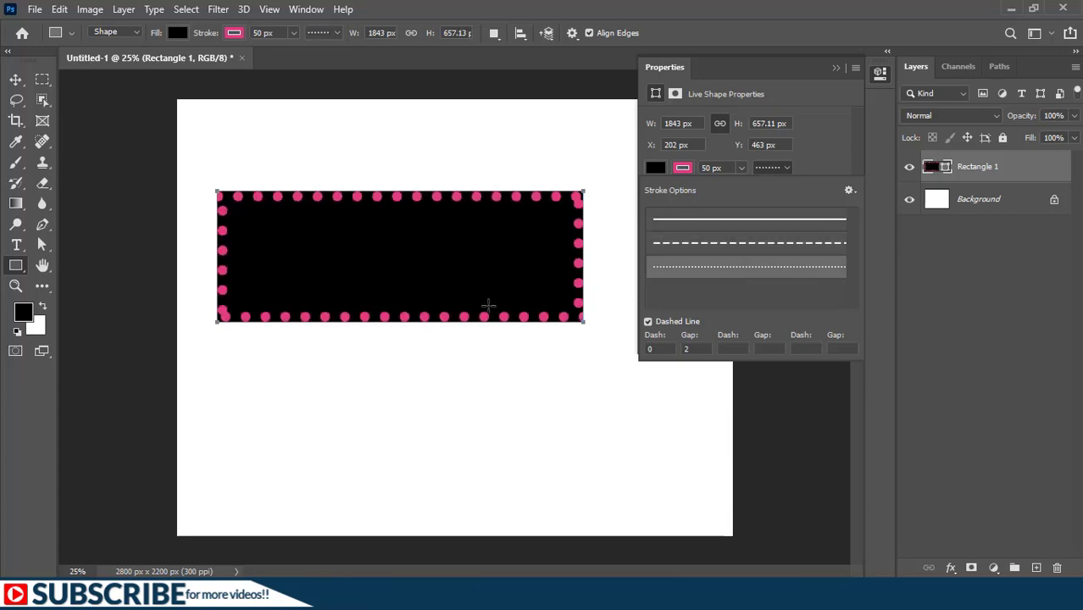
{"action": "left_click", "coordinate": [753, 218]}
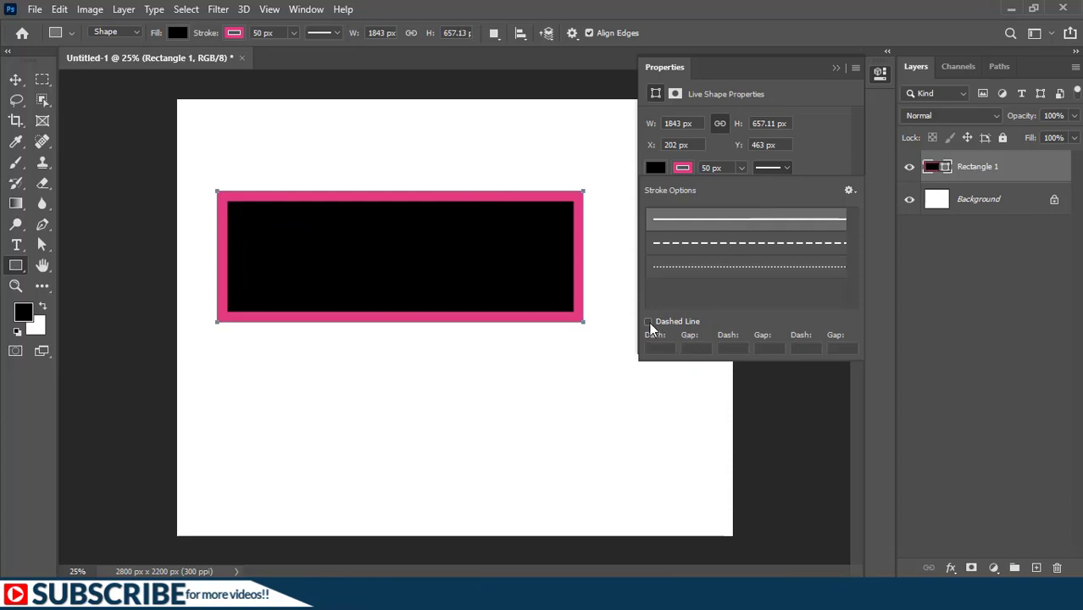
Step: Define a dashed stroke with dash 2, gap 2, dash 4, gap 4, and save it as a stroke preset
{"action": "left_click", "coordinate": [648, 323]}
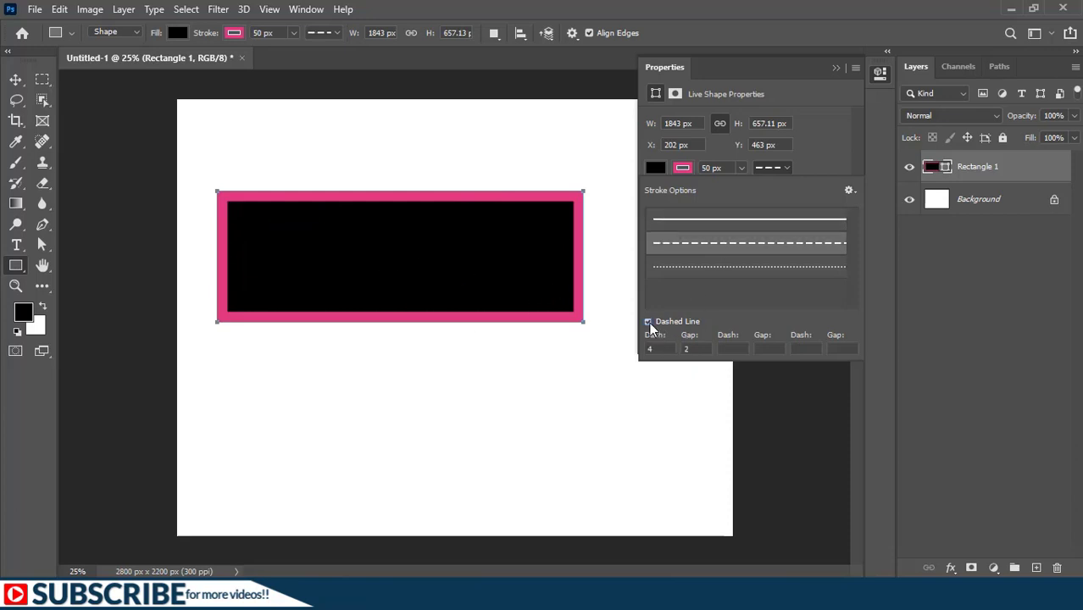
{"action": "left_click_drag", "start_coordinate": [649, 349], "coordinate": [682, 354]}
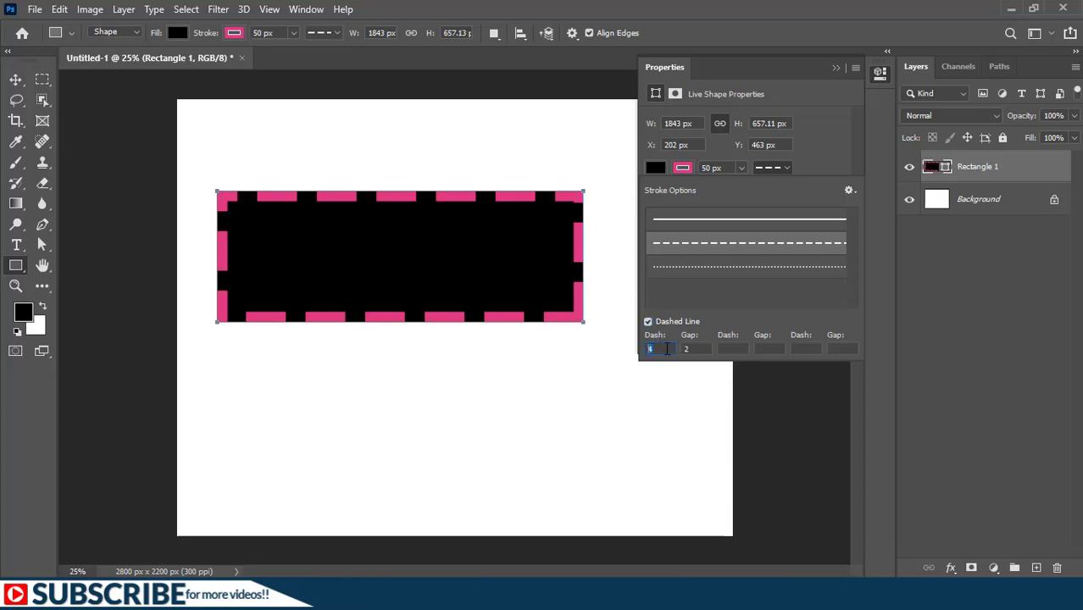
{"action": "type", "text": "2"}
{"action": "key", "text": "Tab"}
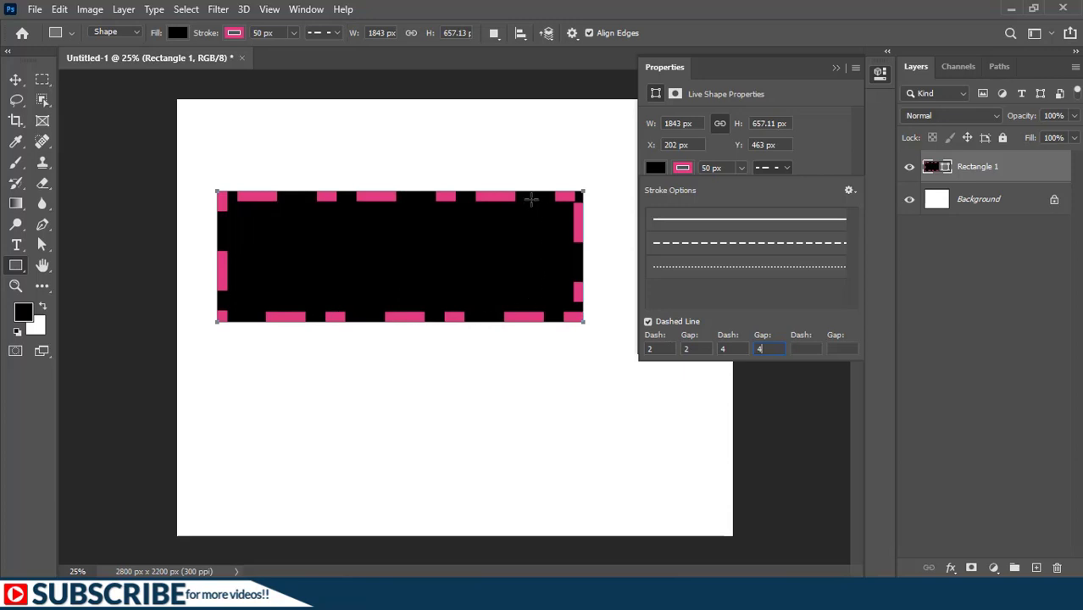
{"action": "left_click", "coordinate": [849, 191]}
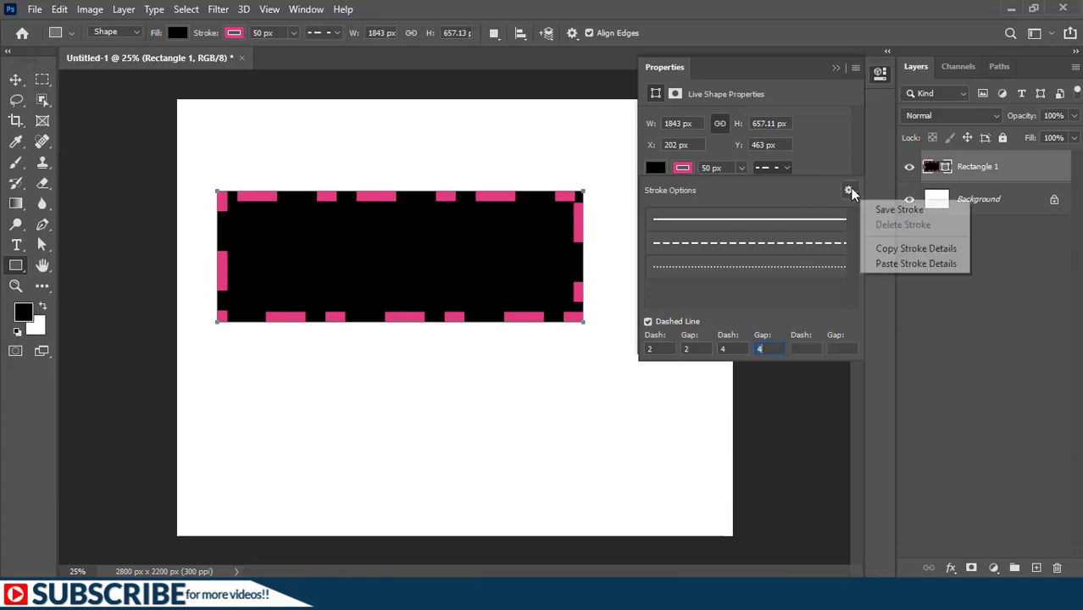
{"action": "left_click", "coordinate": [900, 211]}
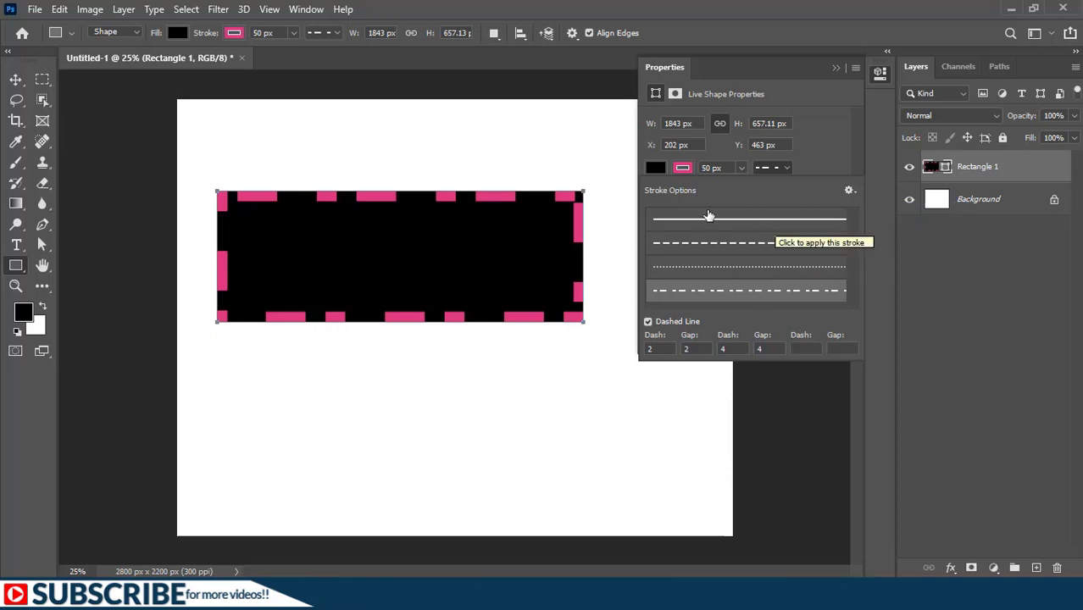
Step: Reapply the solid stroke to the rectangle and align the stroke outside the path, trying center alignment first
{"action": "left_click", "coordinate": [696, 219]}
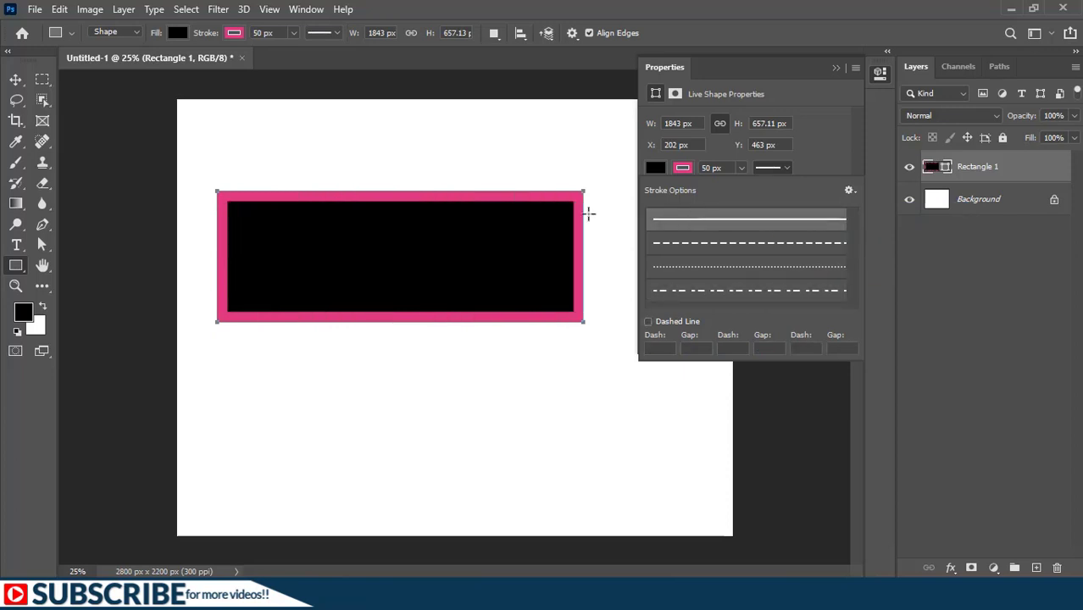
{"action": "left_click", "coordinate": [363, 310]}
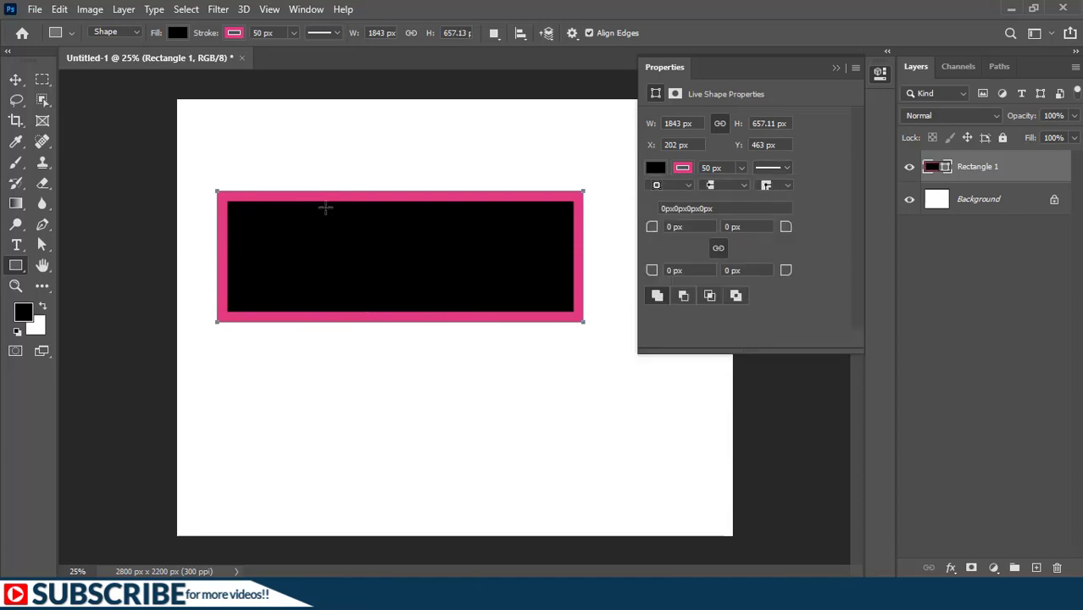
{"action": "left_click", "coordinate": [673, 187]}
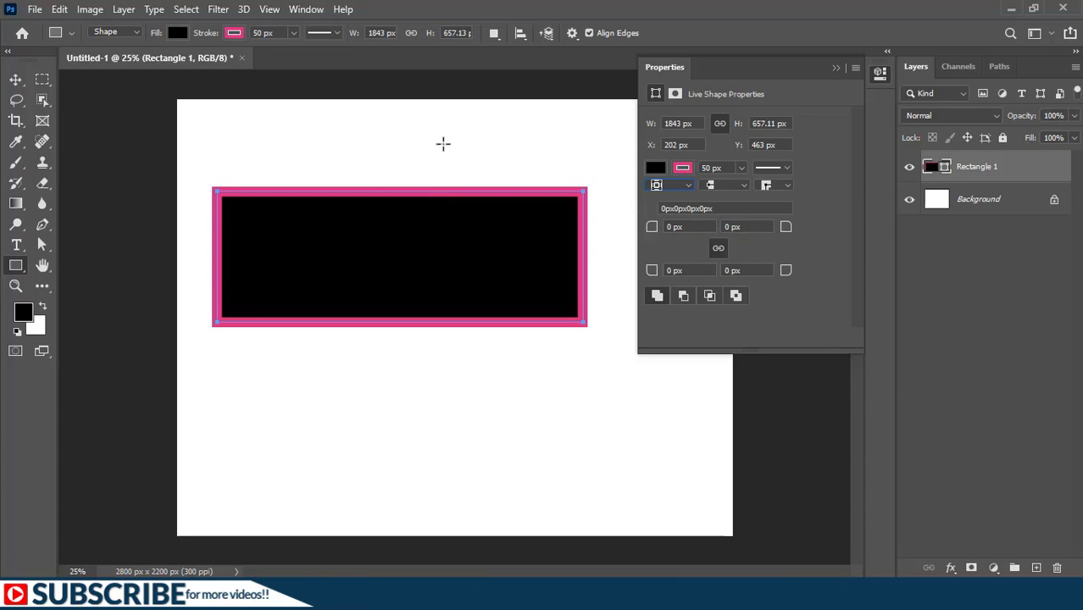
{"action": "left_click", "coordinate": [673, 184]}
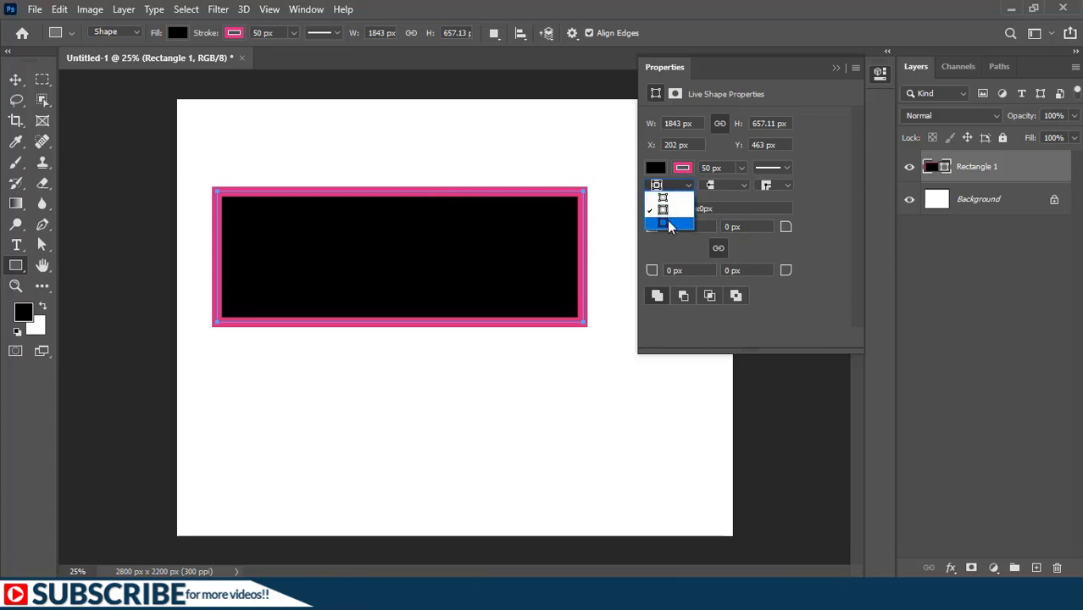
{"action": "left_click", "coordinate": [667, 220]}
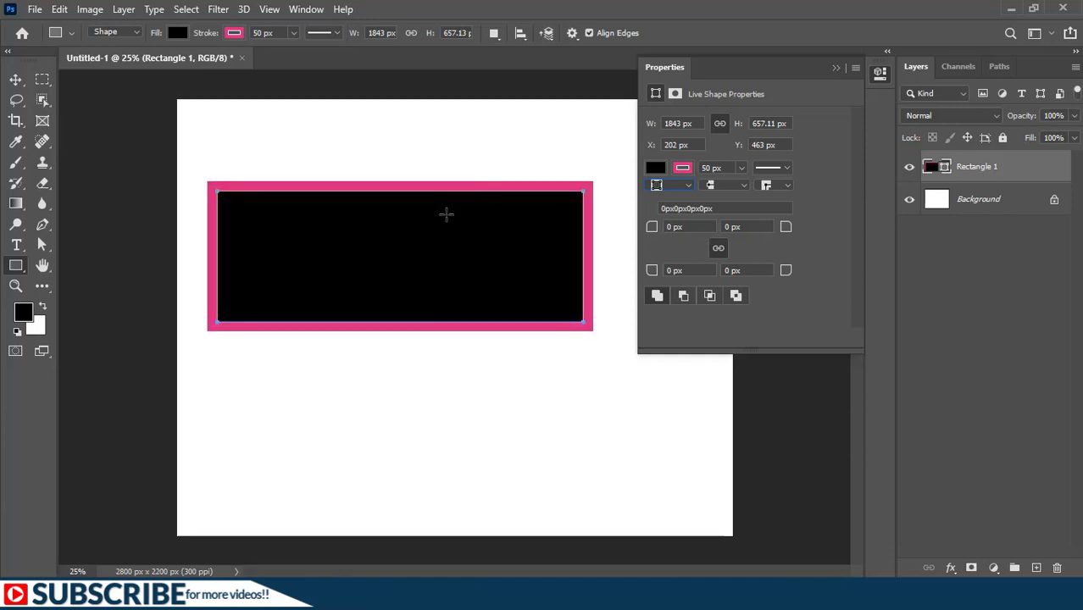
Step: Look through the stroke cap types, and try round and bevel corner joins on the outside-aligned stroke
{"action": "left_click", "coordinate": [721, 184]}
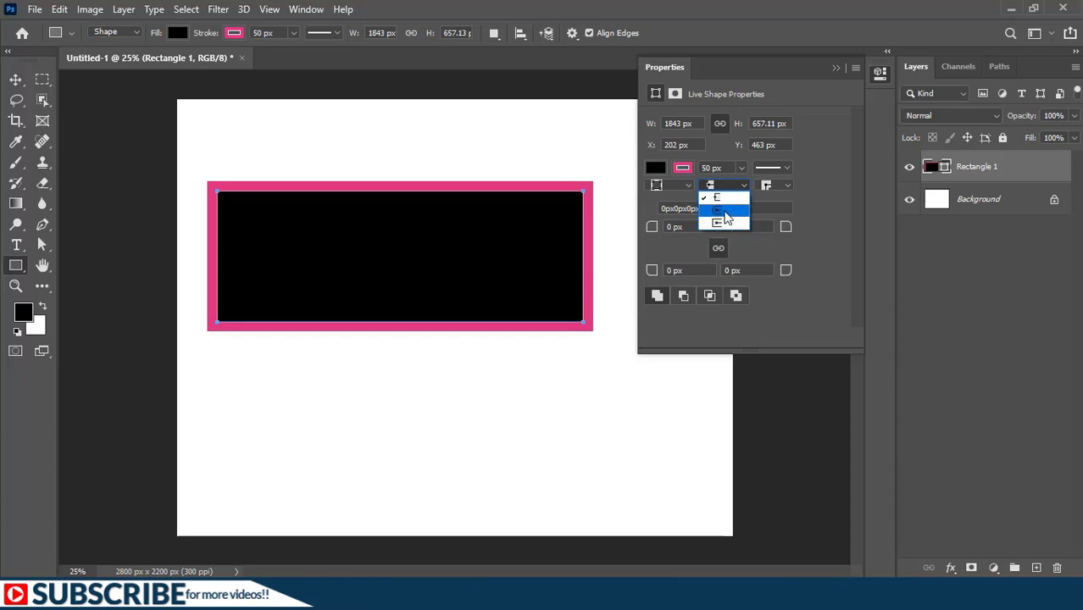
{"action": "left_click", "coordinate": [723, 210]}
{"action": "left_click", "coordinate": [778, 189]}
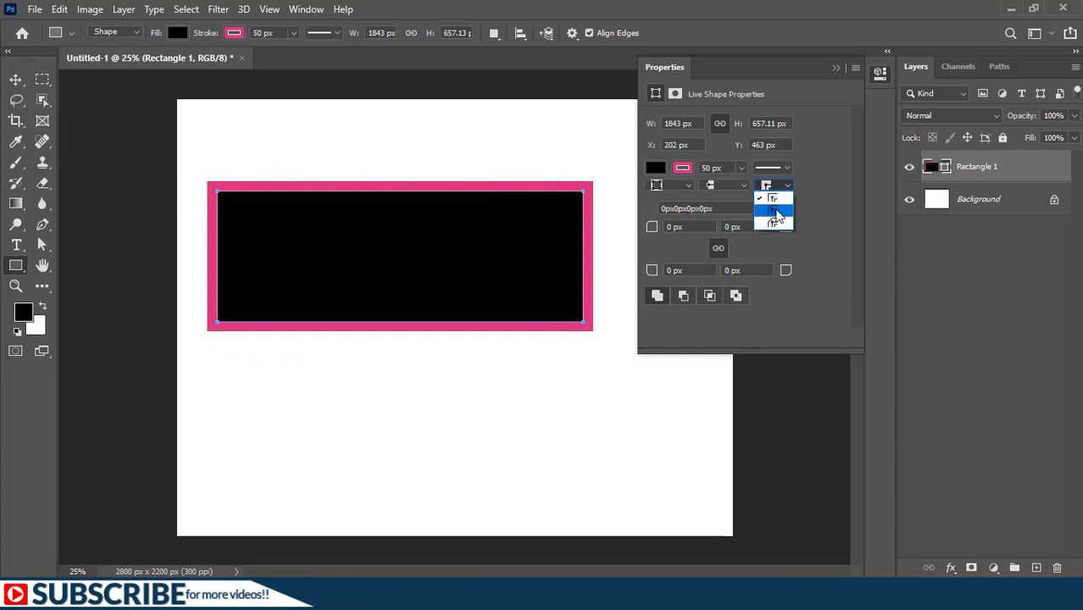
{"action": "left_click", "coordinate": [775, 212]}
{"action": "left_click", "coordinate": [773, 185]}
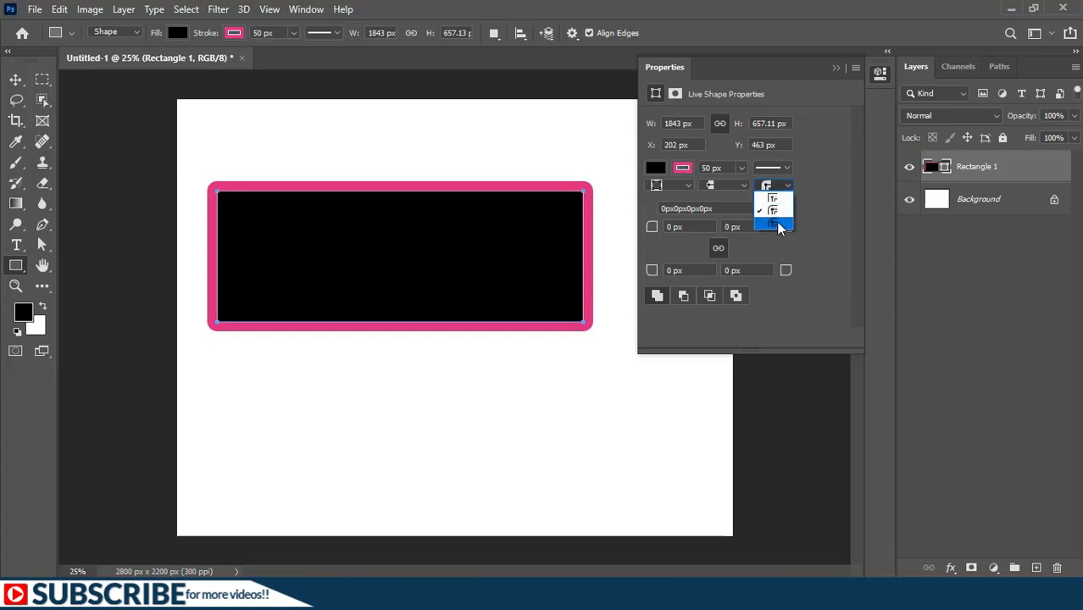
{"action": "left_click", "coordinate": [779, 224]}
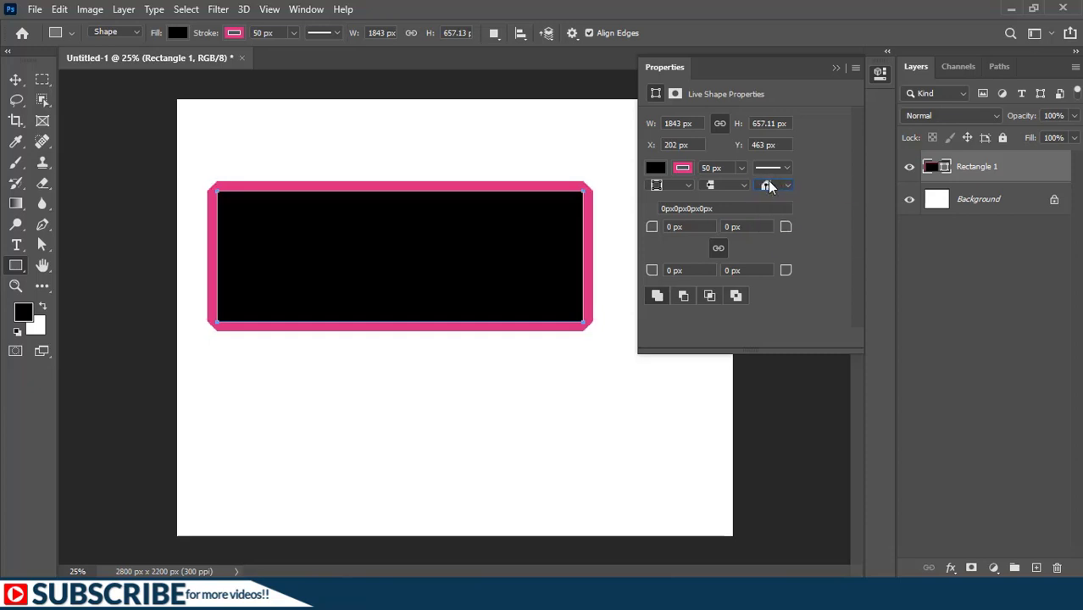
Step: Align the rectangle's stroke inside the path and try the round and bevel corner joins on it
{"action": "left_click", "coordinate": [770, 186]}
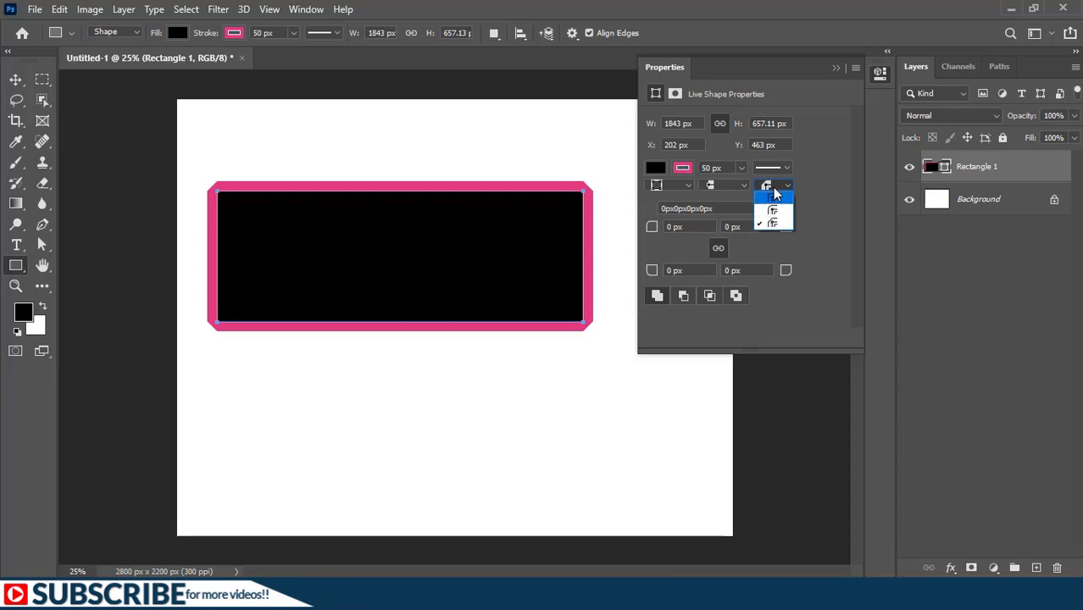
{"action": "left_click", "coordinate": [774, 186]}
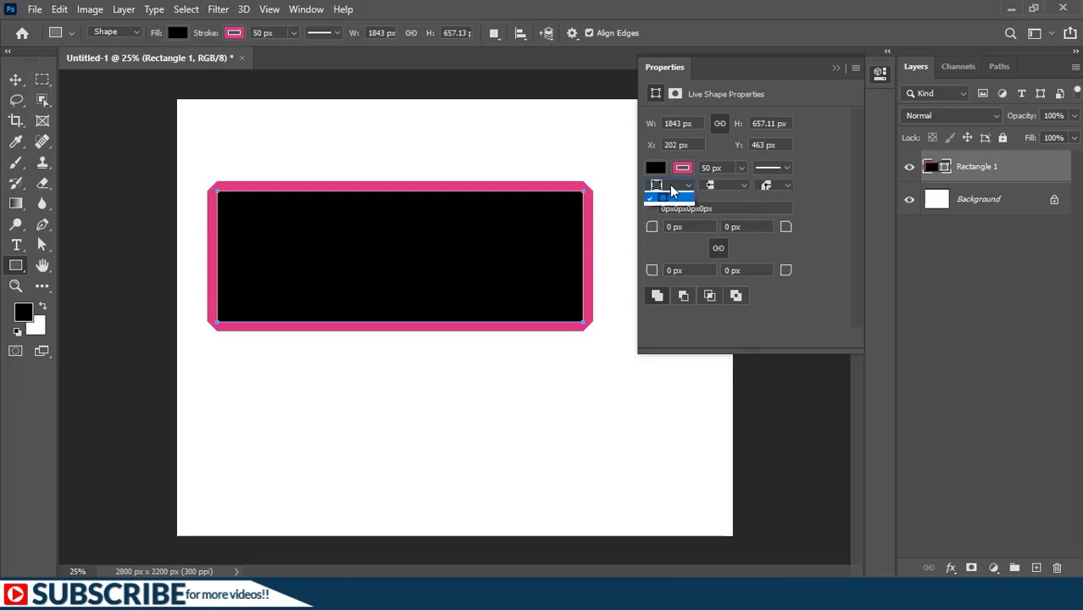
{"action": "left_click", "coordinate": [669, 185]}
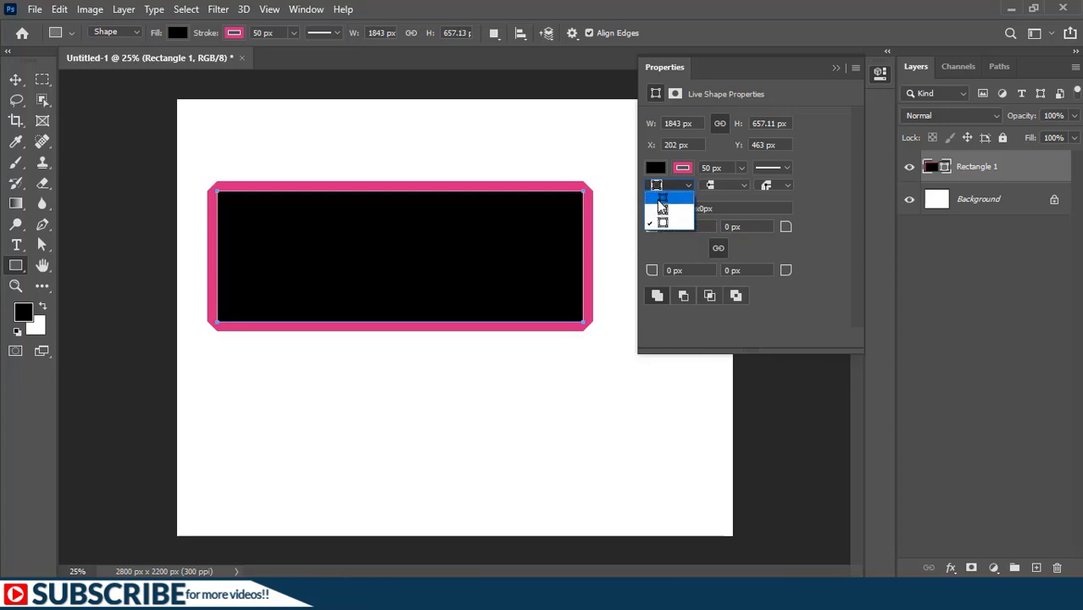
{"action": "left_click", "coordinate": [663, 197]}
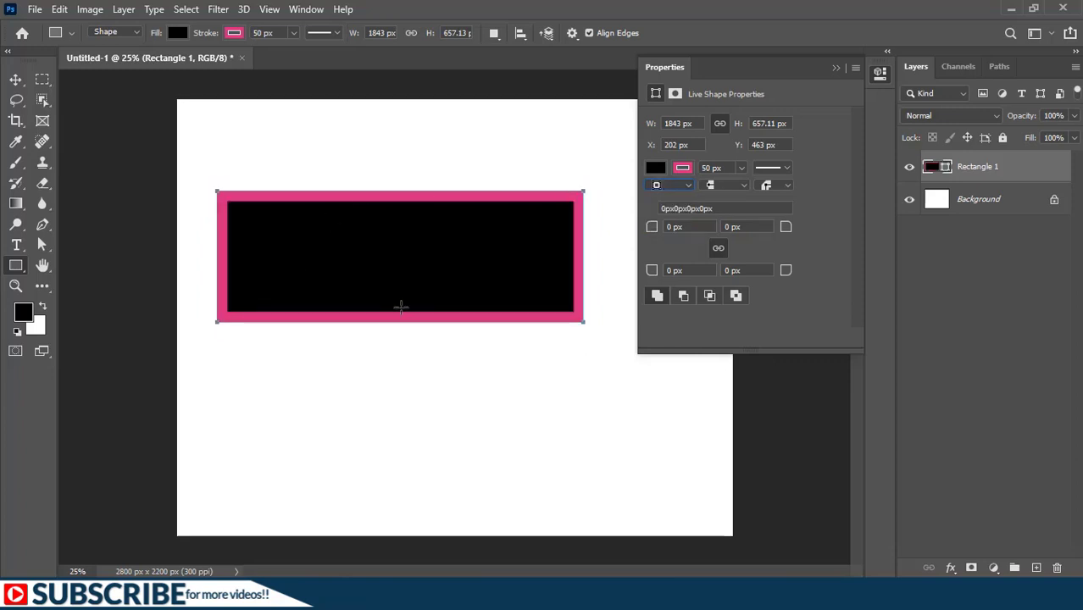
{"action": "left_click", "coordinate": [784, 185]}
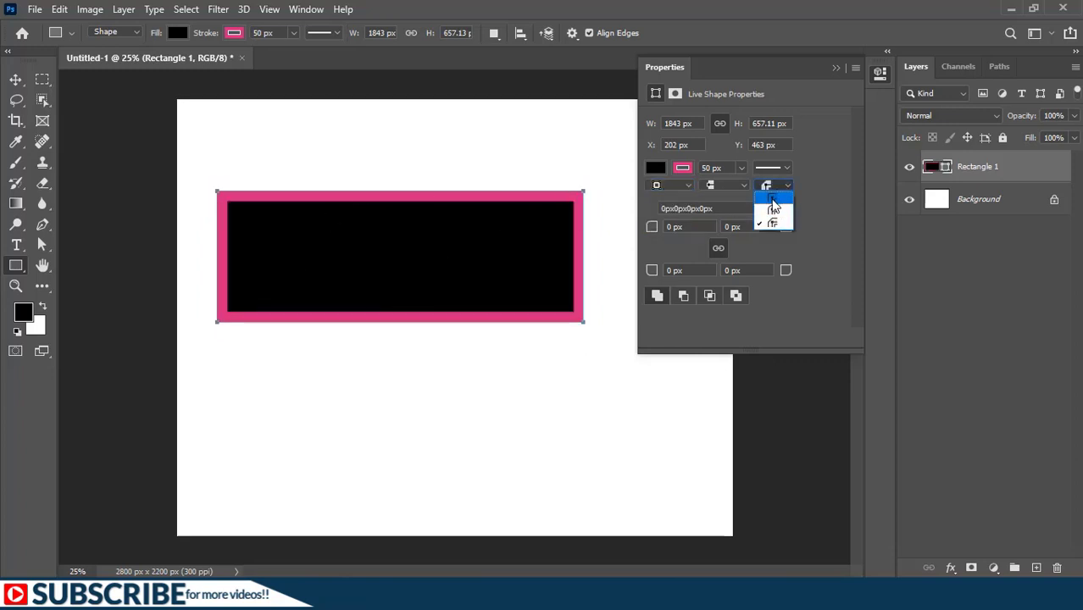
{"action": "left_click", "coordinate": [771, 212]}
{"action": "left_click", "coordinate": [776, 184]}
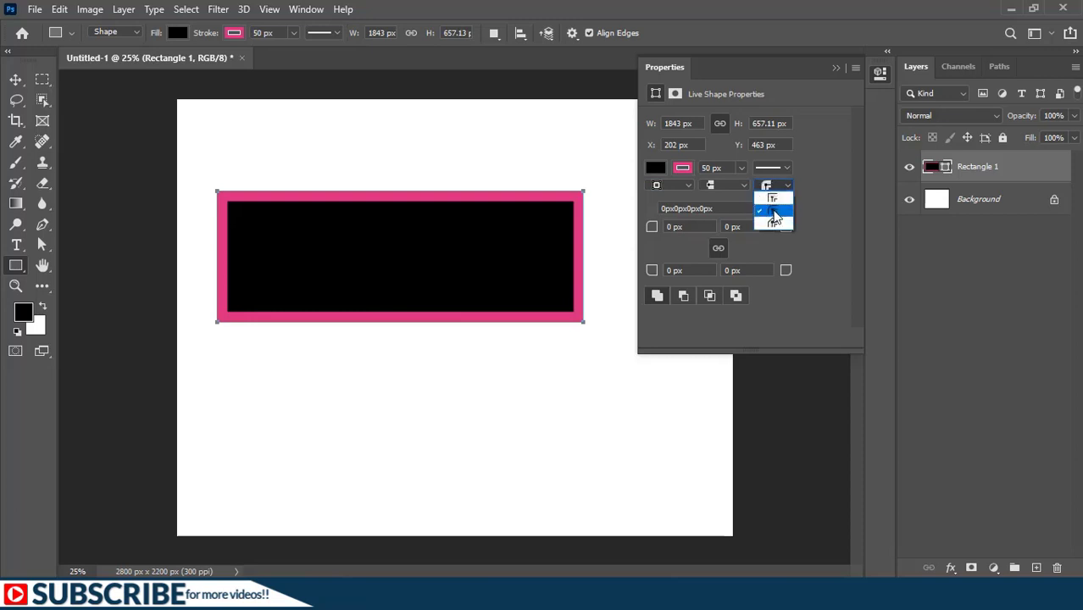
{"action": "left_click", "coordinate": [774, 222]}
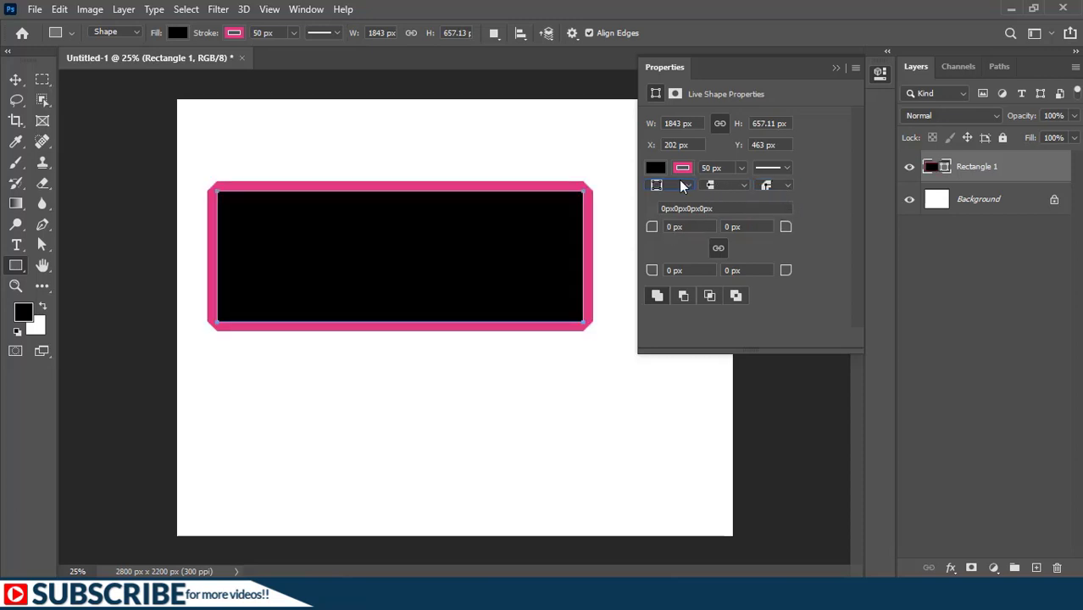
Step: Align the rectangle's stroke outside the path and set its corner join to miter
{"action": "left_click", "coordinate": [669, 185]}
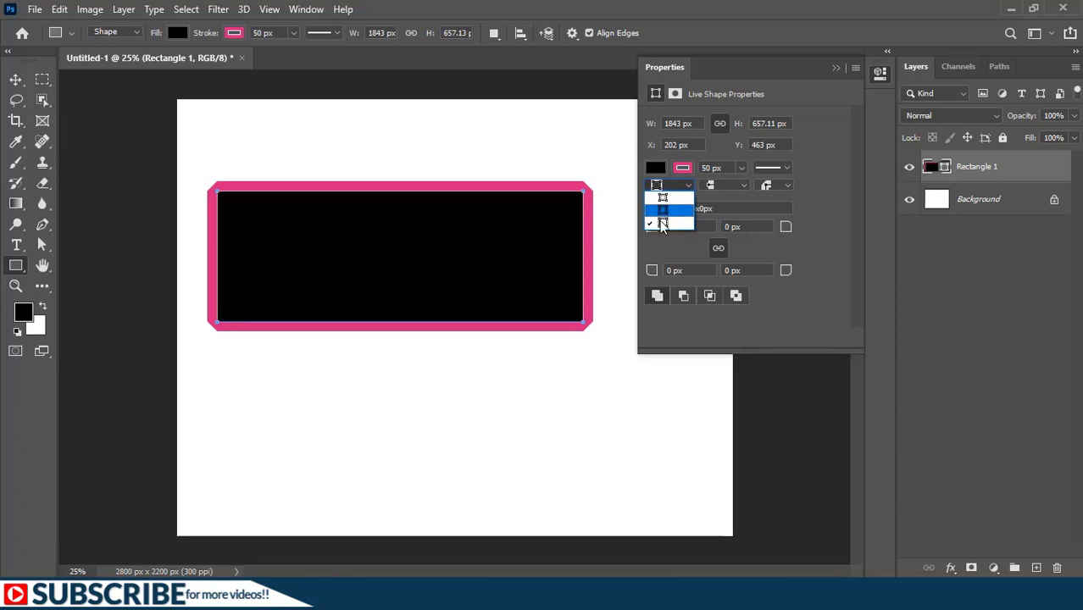
{"action": "left_click", "coordinate": [663, 225]}
{"action": "left_click", "coordinate": [770, 186]}
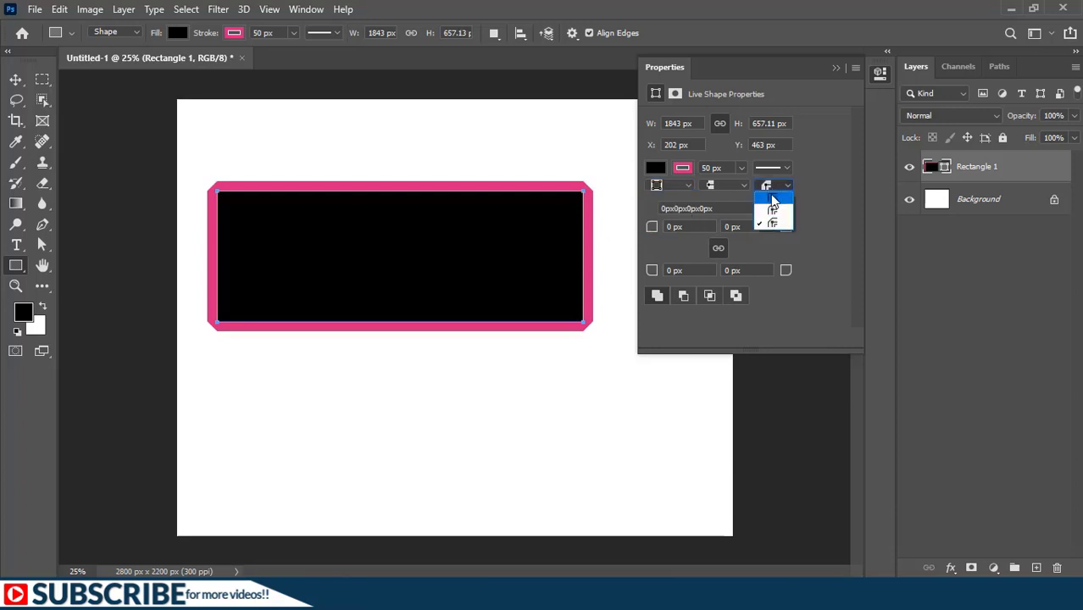
{"action": "left_click", "coordinate": [774, 197]}
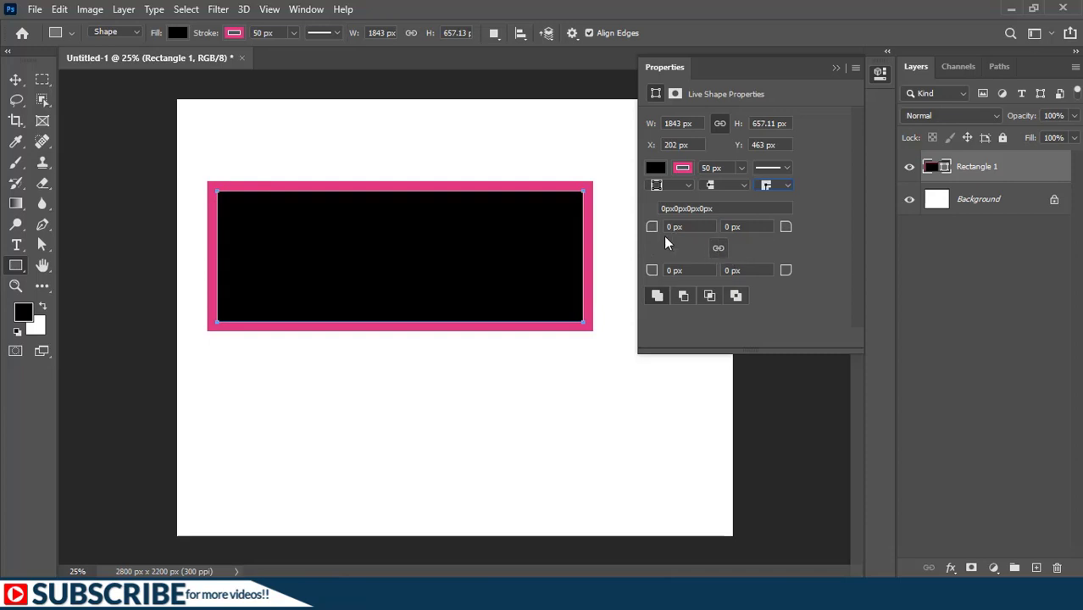
Step: Try unlinked corner radii of 520 px at the rectangle's upper left and 361 px at its lower right, and undo both
{"action": "left_click_drag", "start_coordinate": [651, 231], "coordinate": [1075, 232]}
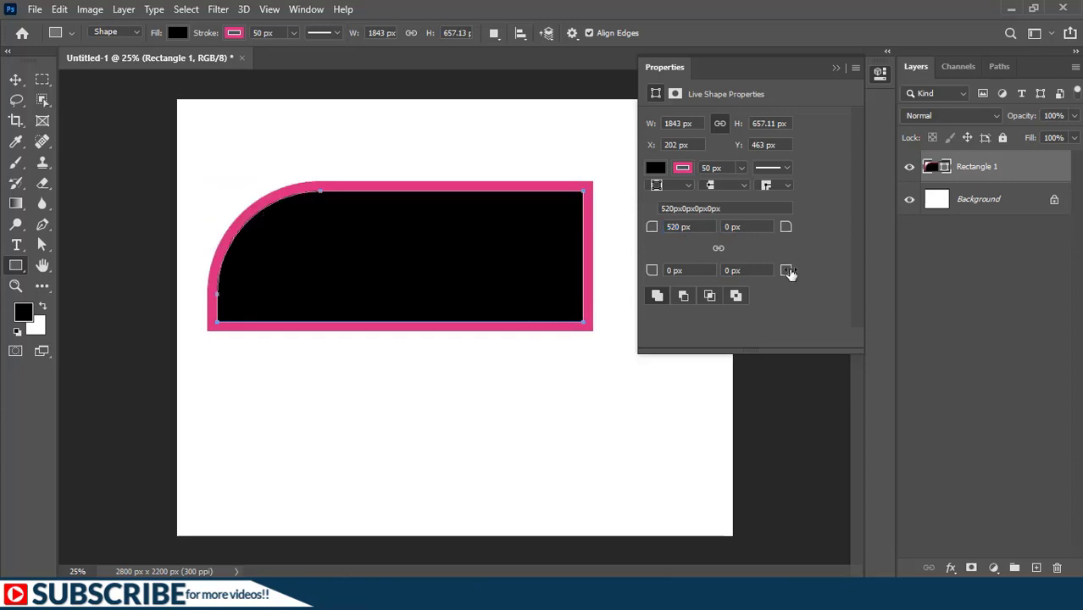
{"action": "left_click_drag", "start_coordinate": [787, 270], "coordinate": [1074, 271]}
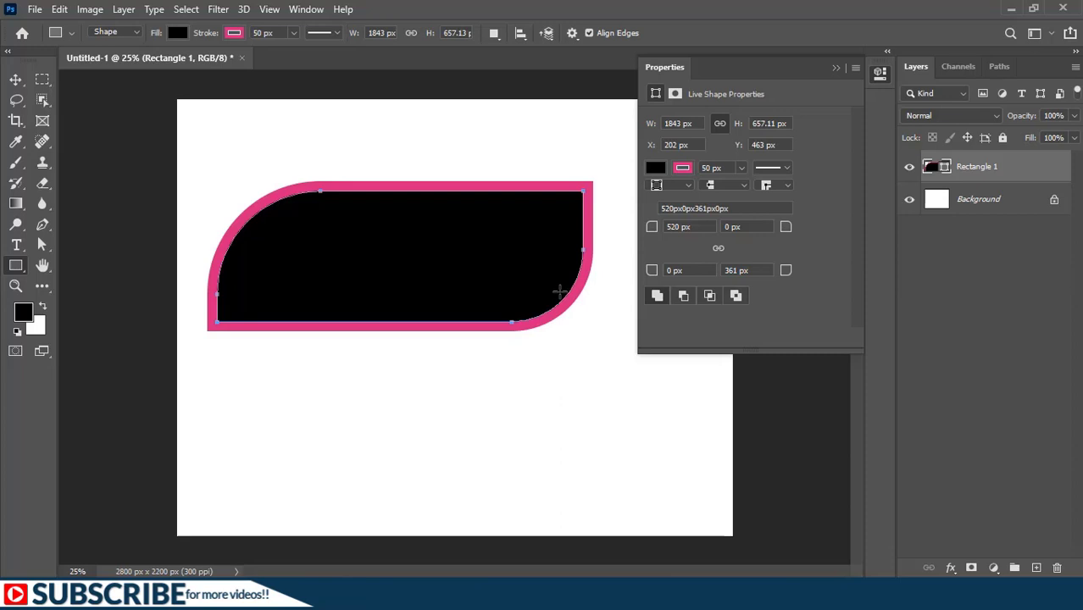
{"action": "key", "text": "ctrl+z"}
{"action": "key", "text": "ctrl+z"}
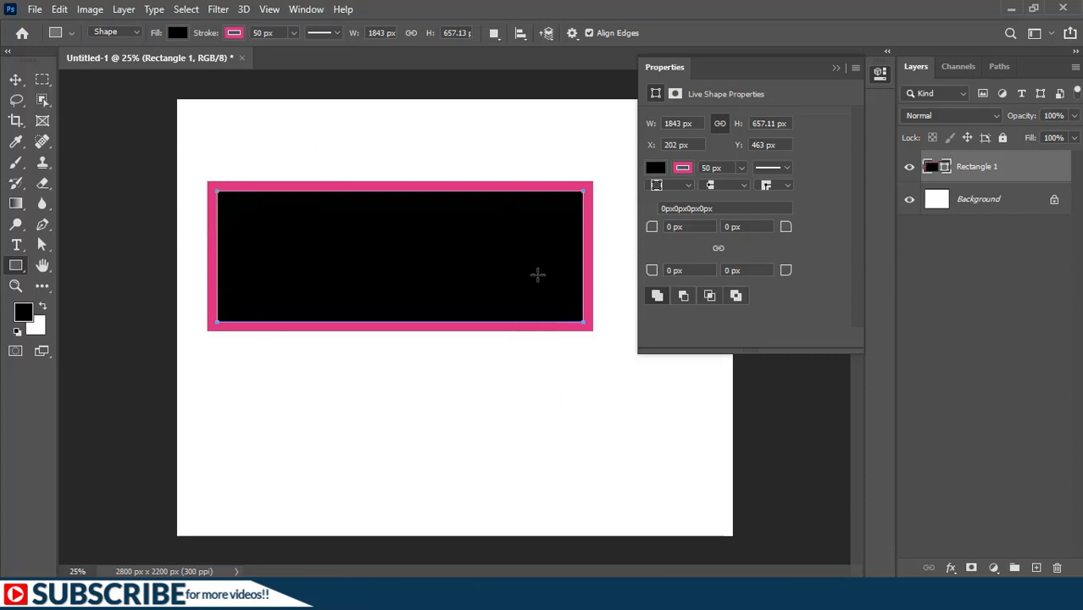
Step: Round all four corners of the rectangle together with linked radii of 228 px
{"action": "left_click", "coordinate": [720, 249]}
{"action": "left_click_drag", "start_coordinate": [649, 227], "coordinate": [825, 241]}
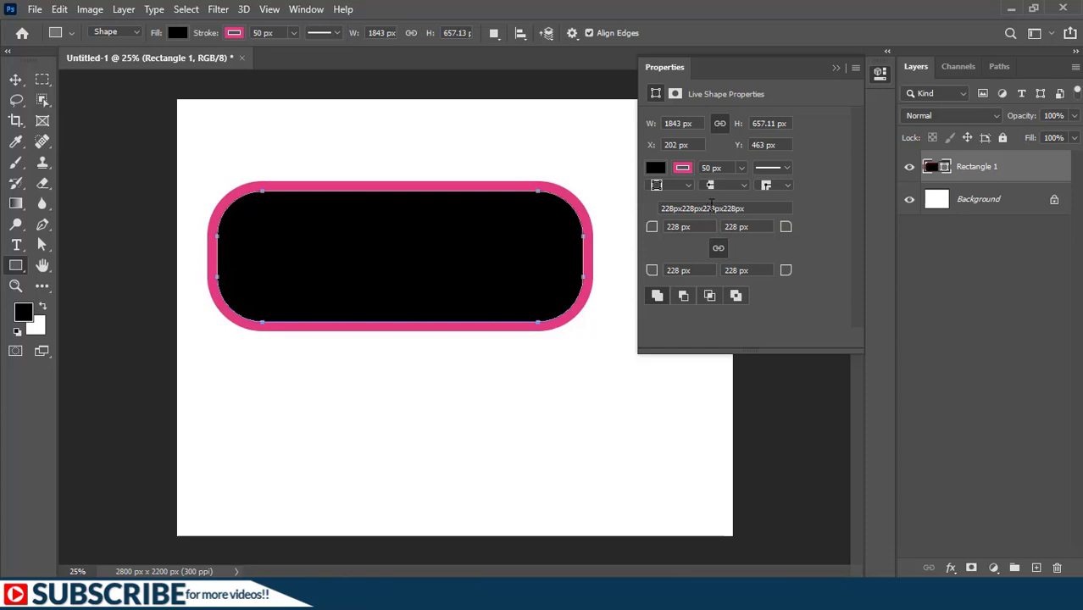
Step: Collapse the live shape properties and delete the black rounded rectangle with the pink stroke from the canvas
{"action": "left_click", "coordinate": [835, 71]}
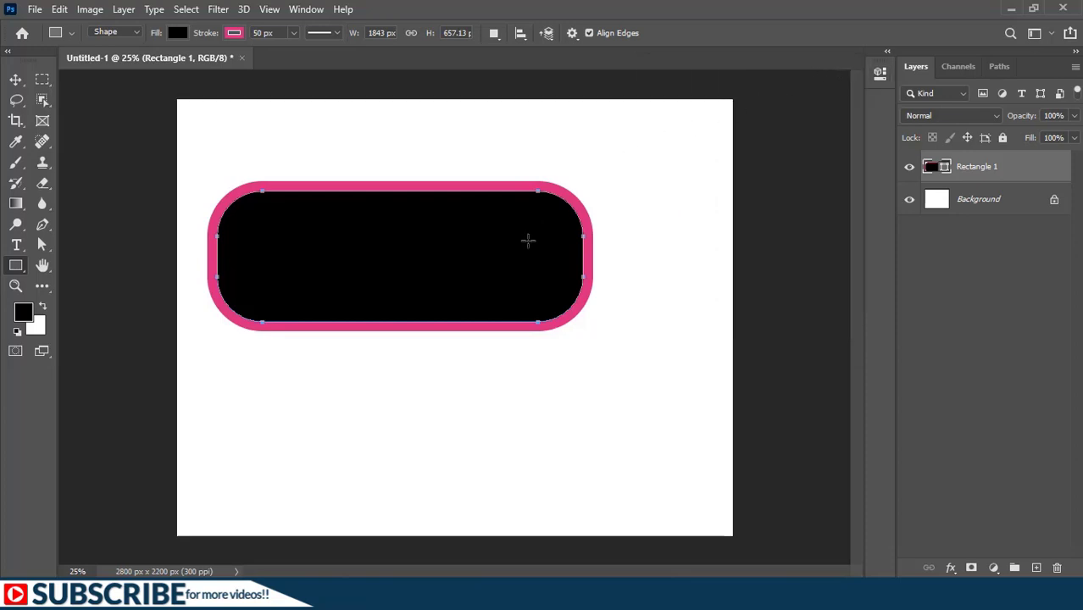
{"action": "scroll", "coordinate": [489, 433], "scroll_direction": "up", "scroll_amount": 1}
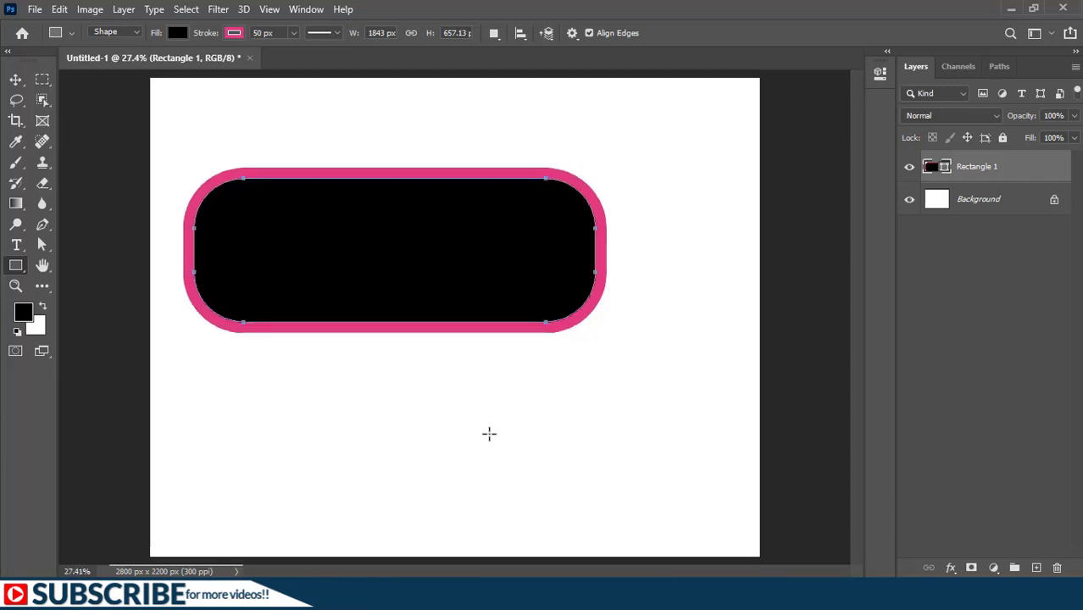
{"action": "key", "text": "Delete"}
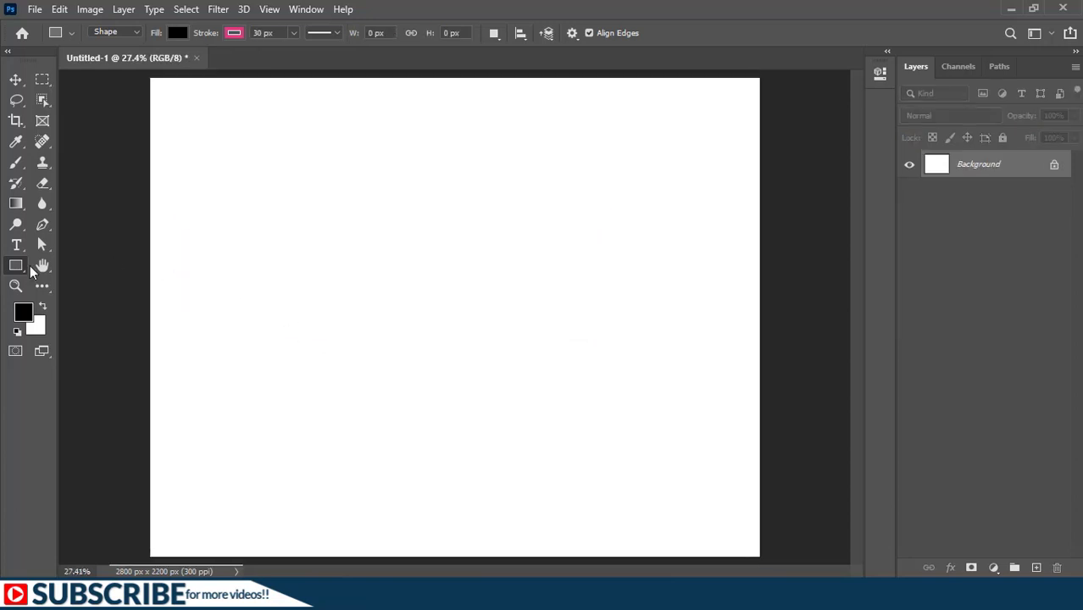
Step: Try the Rounded Rectangle tool with a 10 px radius by drawing a shape about 1237 by 643 px, and undo it
{"action": "right_click", "coordinate": [16, 269]}
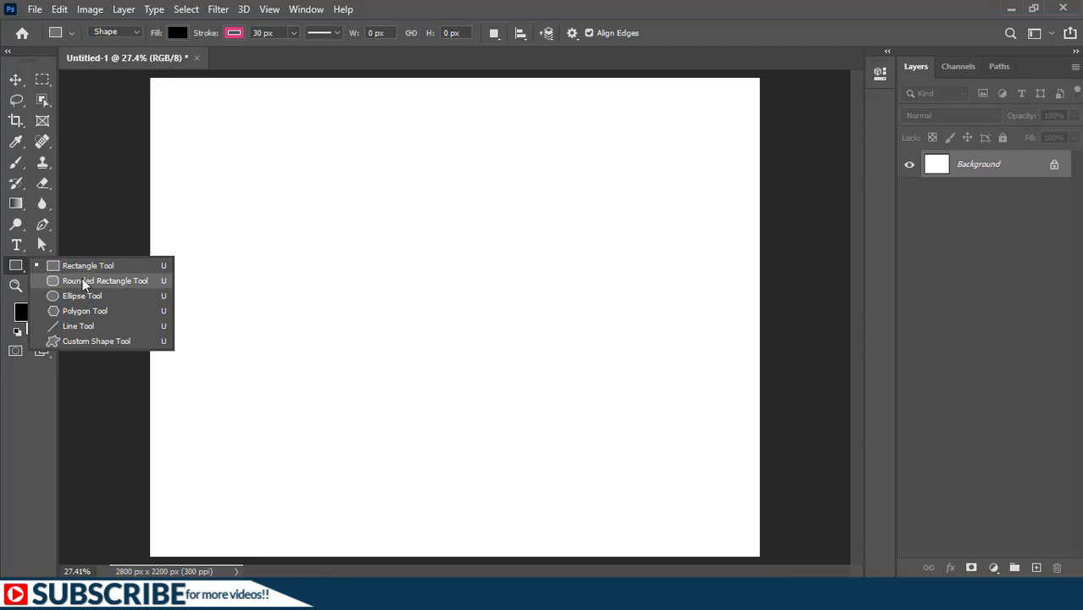
{"action": "key", "text": "Escape"}
{"action": "key", "text": "shift+u"}
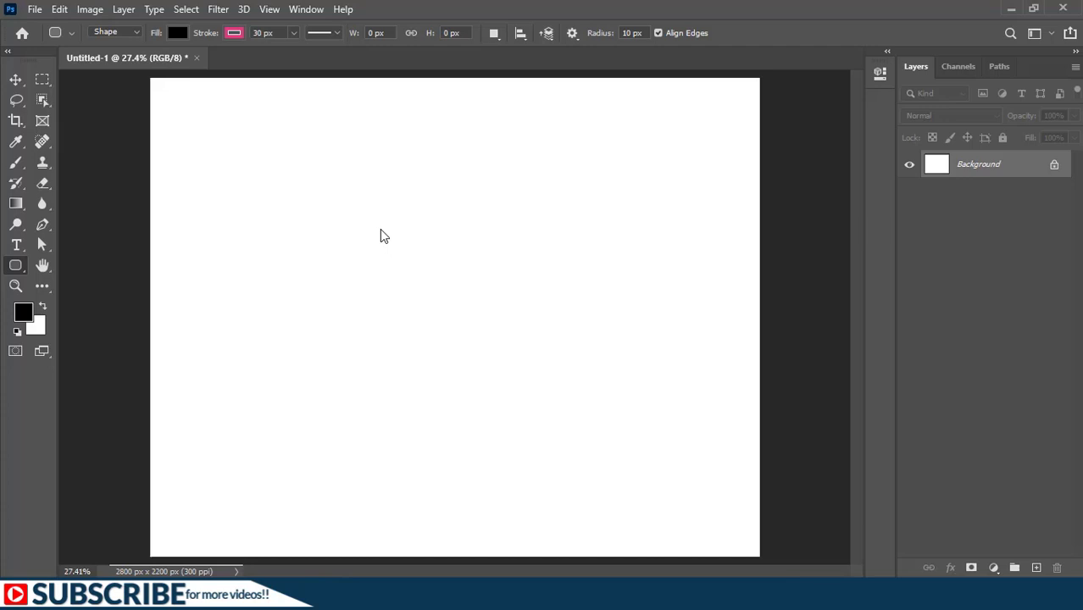
{"action": "mouse_move", "coordinate": [261, 218]}
{"action": "left_mouse_down"}
{"action": "mouse_move", "coordinate": [285, 327]}
{"action": "mouse_move", "coordinate": [530, 356]}
{"action": "left_mouse_up"}
{"action": "scroll", "coordinate": [284, 244], "scroll_direction": "up", "scroll_amount": 2}
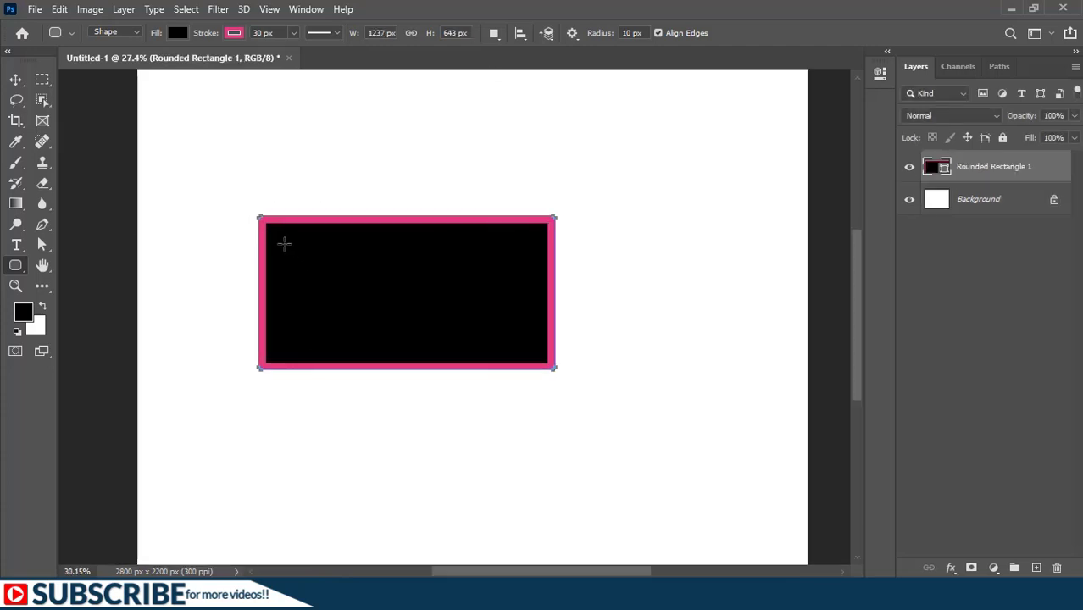
{"action": "scroll", "coordinate": [284, 244], "scroll_direction": "up", "scroll_amount": 5}
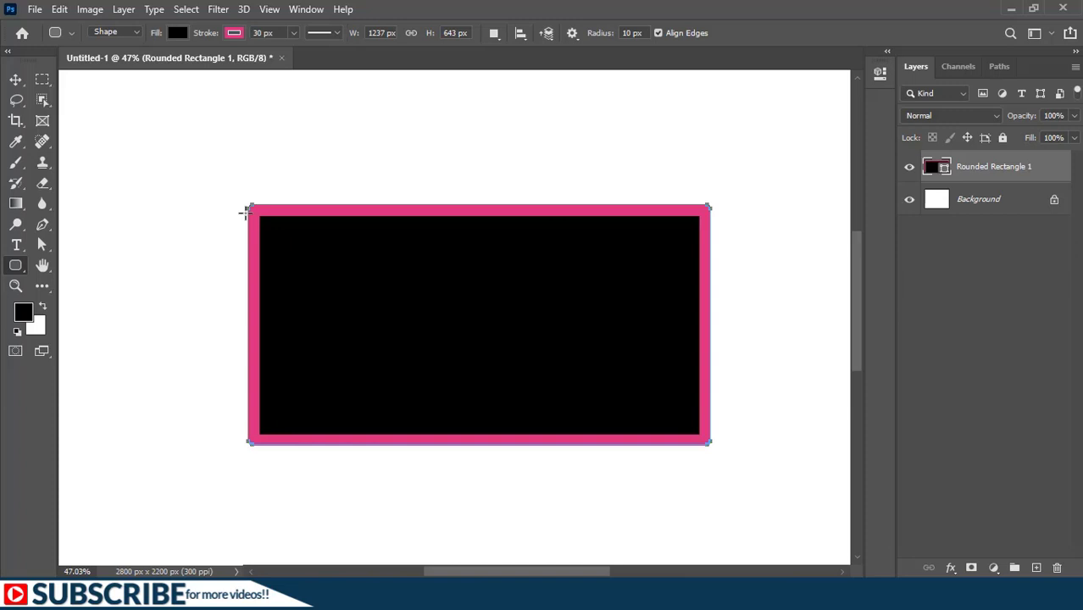
{"action": "key", "text": "ctrl+z"}
Step: Switch from the Rounded Rectangle tool to the Ellipse tool for drawing on the empty canvas
{"action": "right_click", "coordinate": [15, 265]}
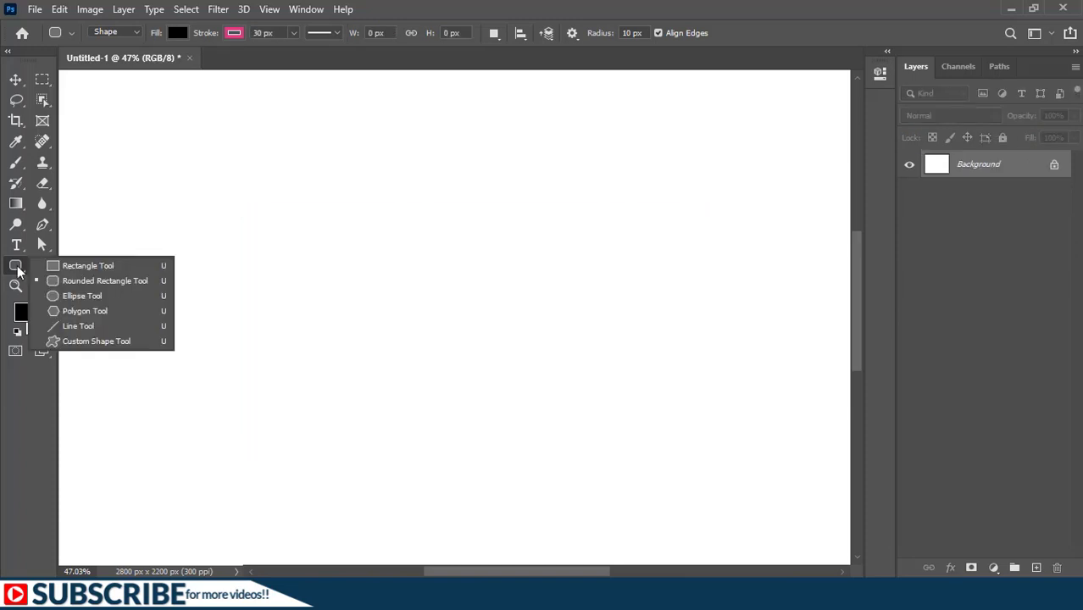
{"action": "left_click", "coordinate": [84, 296]}
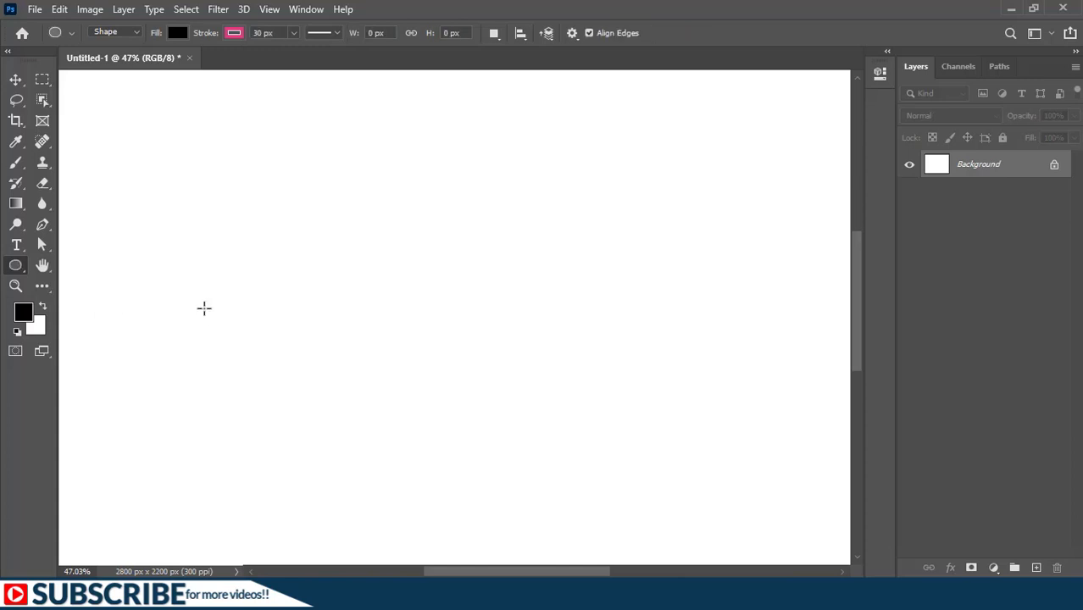
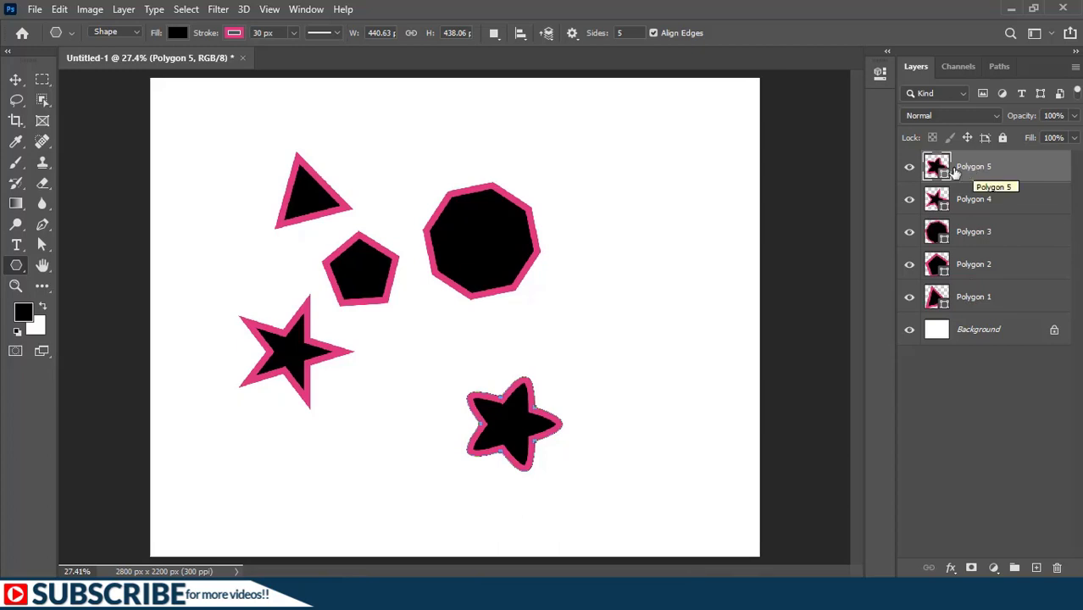
Step: Delete all five polygon layers, leaving only the background, and switch to the Custom Shape tool
{"action": "left_click", "coordinate": [980, 300], "text": "shift"}
{"action": "key", "text": "Delete"}
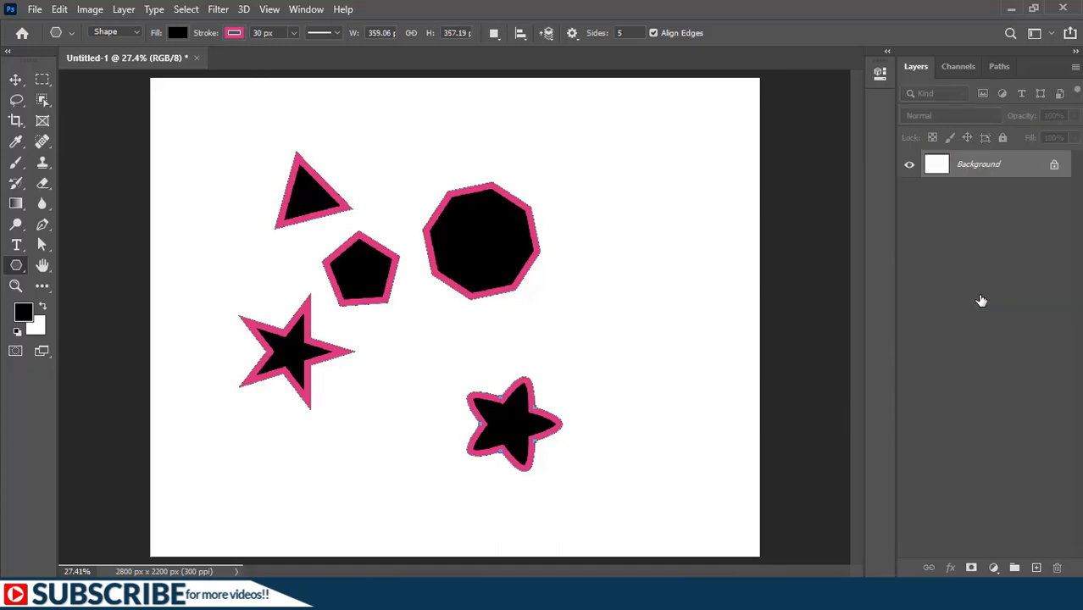
{"action": "right_click", "coordinate": [11, 268]}
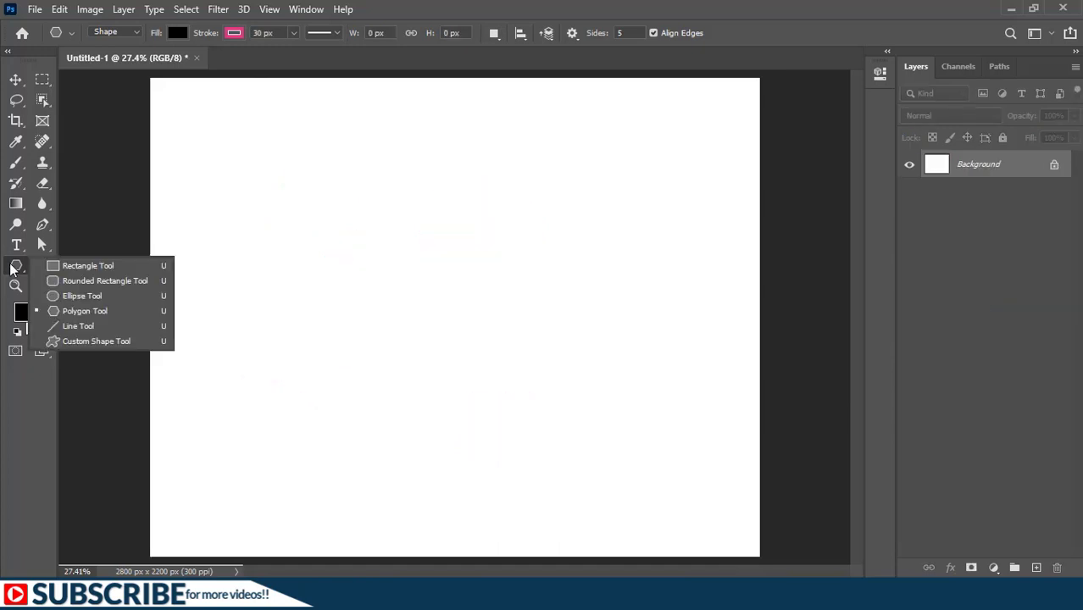
{"action": "left_click", "coordinate": [70, 341]}
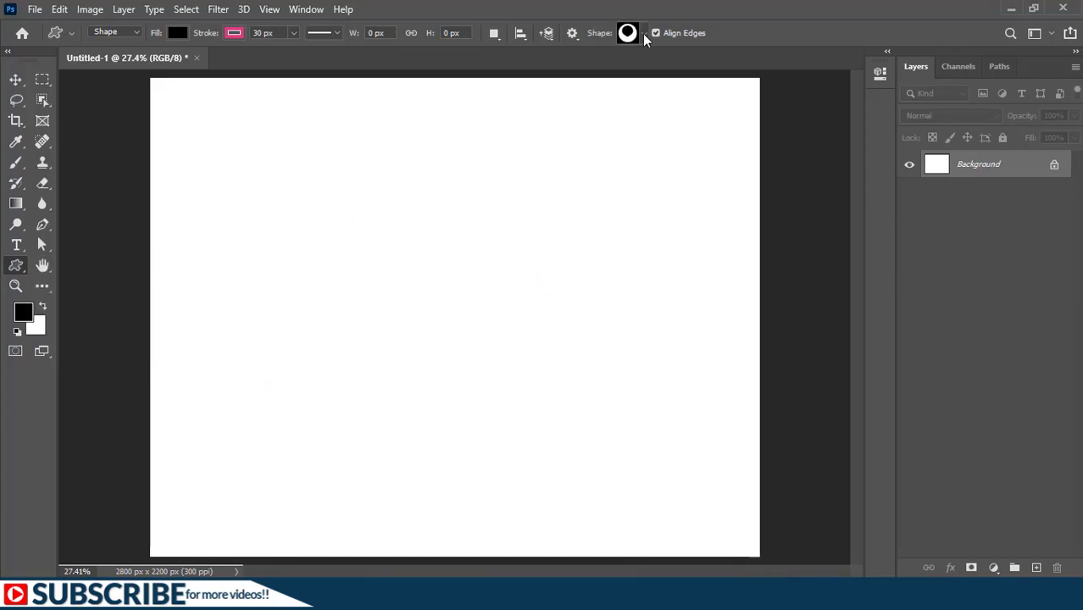
Step: Draw the Dead Pine custom shape from the Leaf Trees group on the canvas, about 891 px wide and high
{"action": "left_click", "coordinate": [643, 33]}
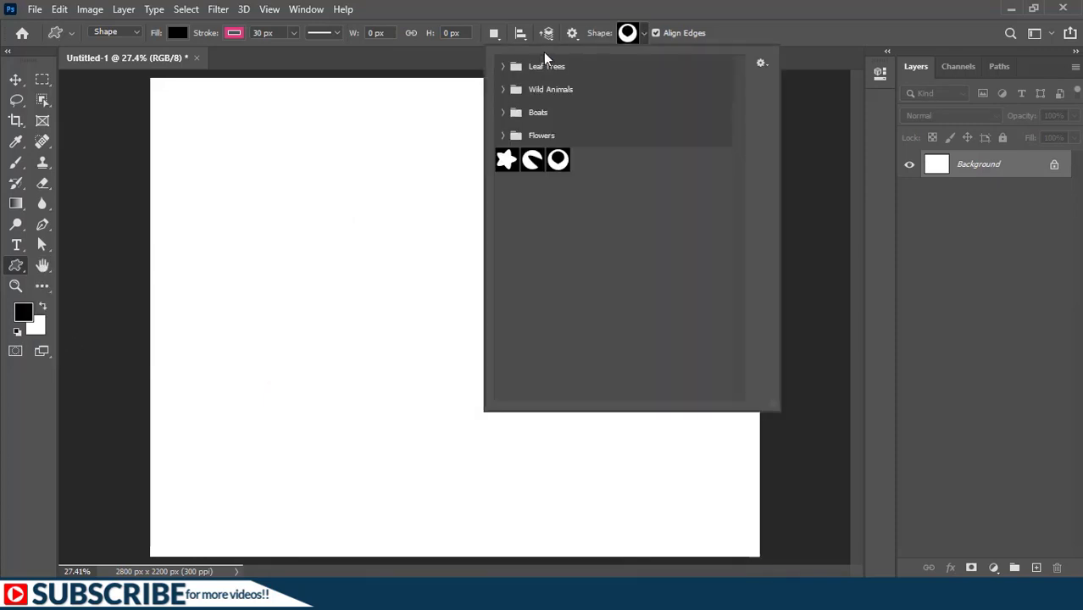
{"action": "left_click", "coordinate": [501, 66]}
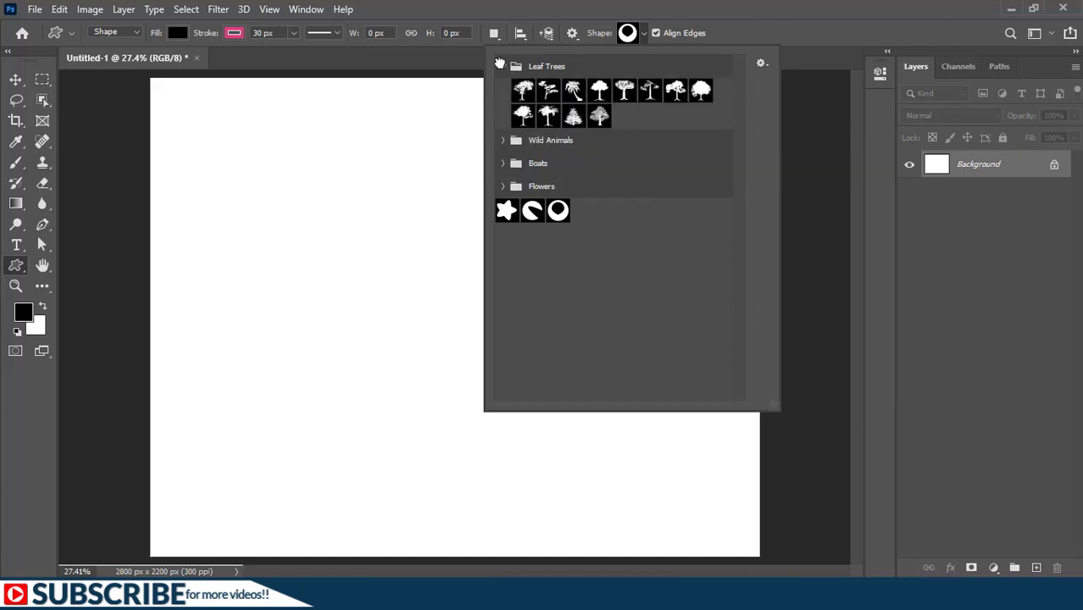
{"action": "left_click", "coordinate": [574, 118]}
{"action": "left_click", "coordinate": [572, 114]}
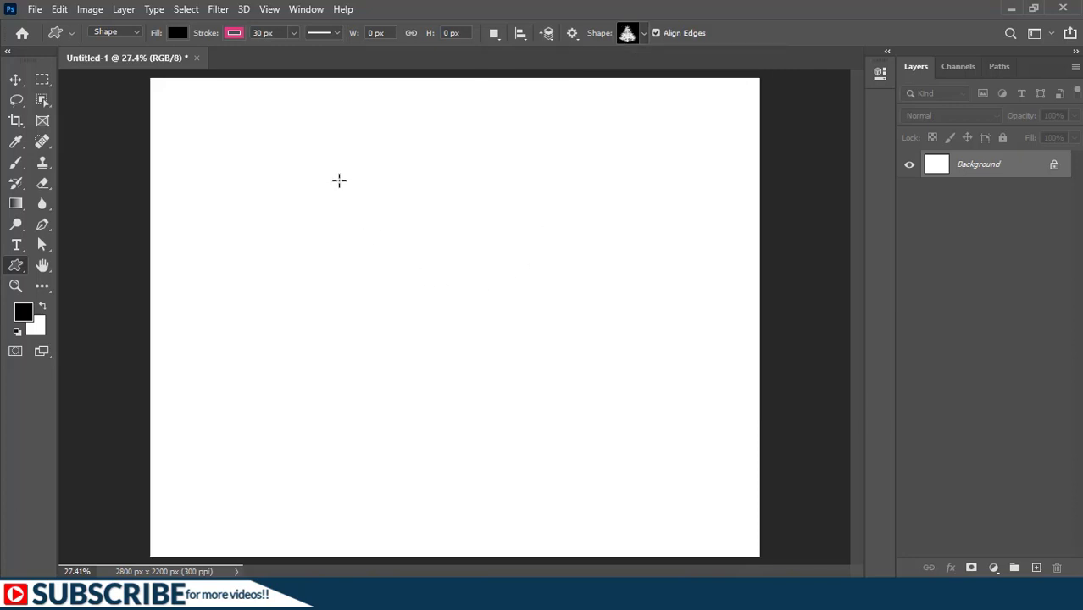
{"action": "left_click_drag", "start_coordinate": [338, 179], "coordinate": [531, 456]}
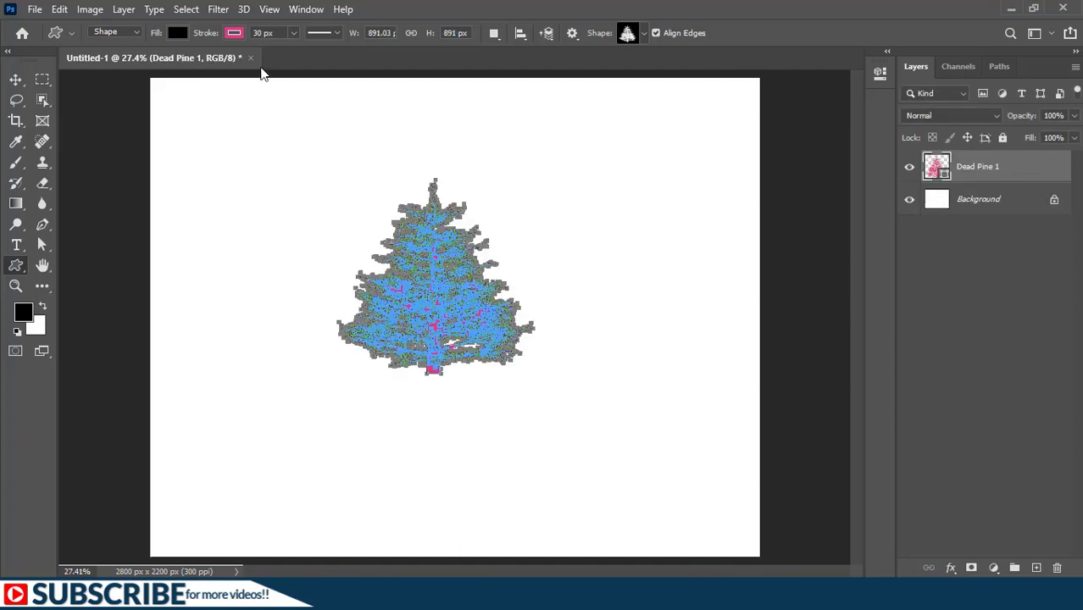
Step: Remove the pine tree's stroke and deselect its layer
{"action": "left_click", "coordinate": [234, 34]}
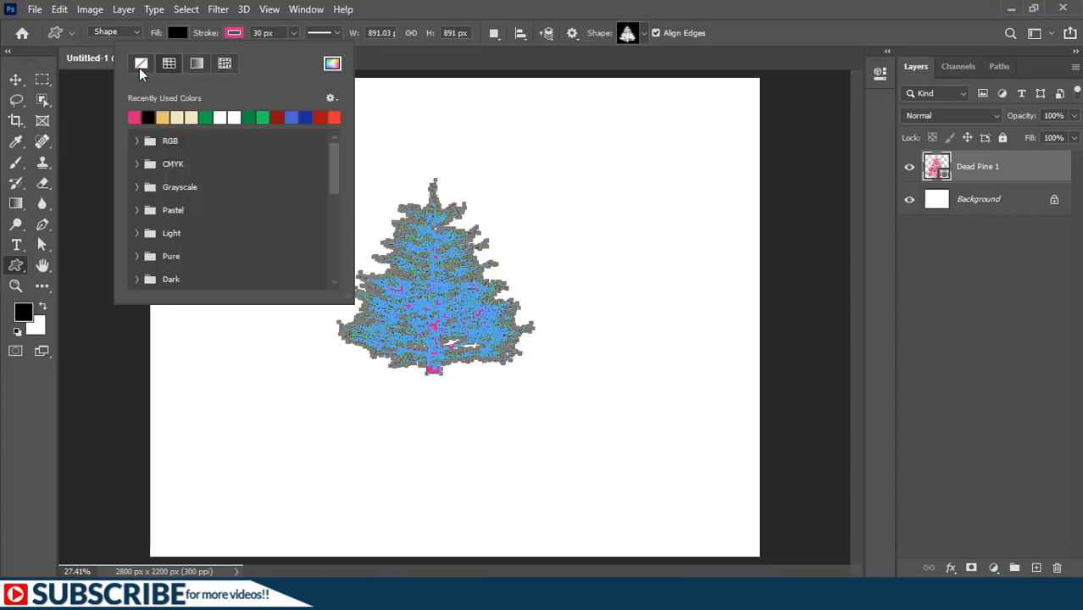
{"action": "left_click", "coordinate": [139, 65]}
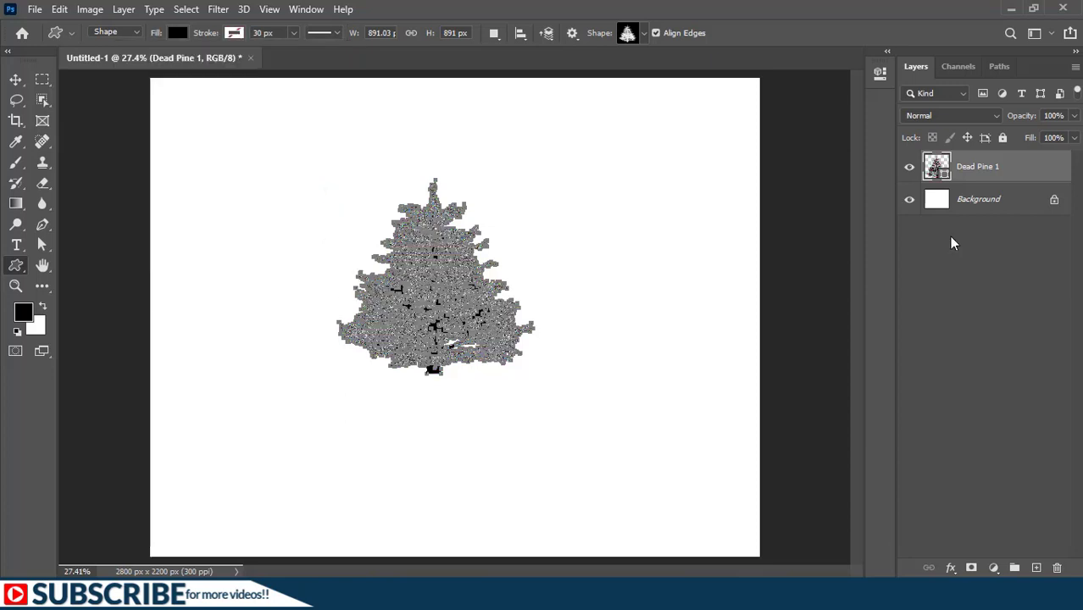
{"action": "left_click", "coordinate": [951, 237]}
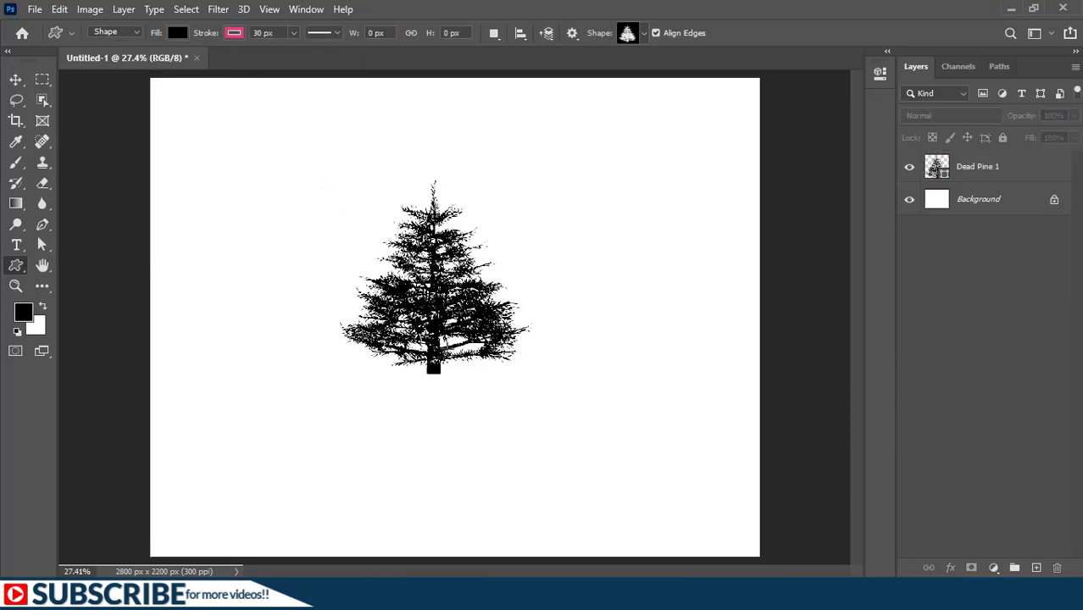
Step: Reshape the base of the pine trunk into a rounded bulge by pulling its curve outward on both sides with the Direct Selection tool
{"action": "scroll", "coordinate": [433, 405], "scroll_direction": "up", "scroll_amount": 1}
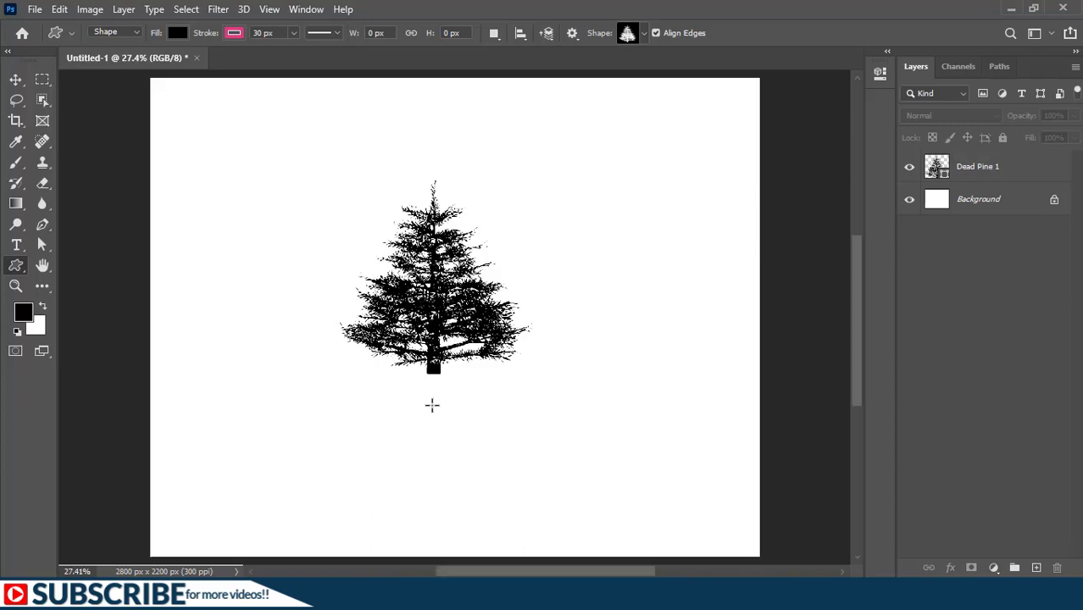
{"action": "scroll", "coordinate": [426, 379], "scroll_direction": "up", "scroll_amount": 6}
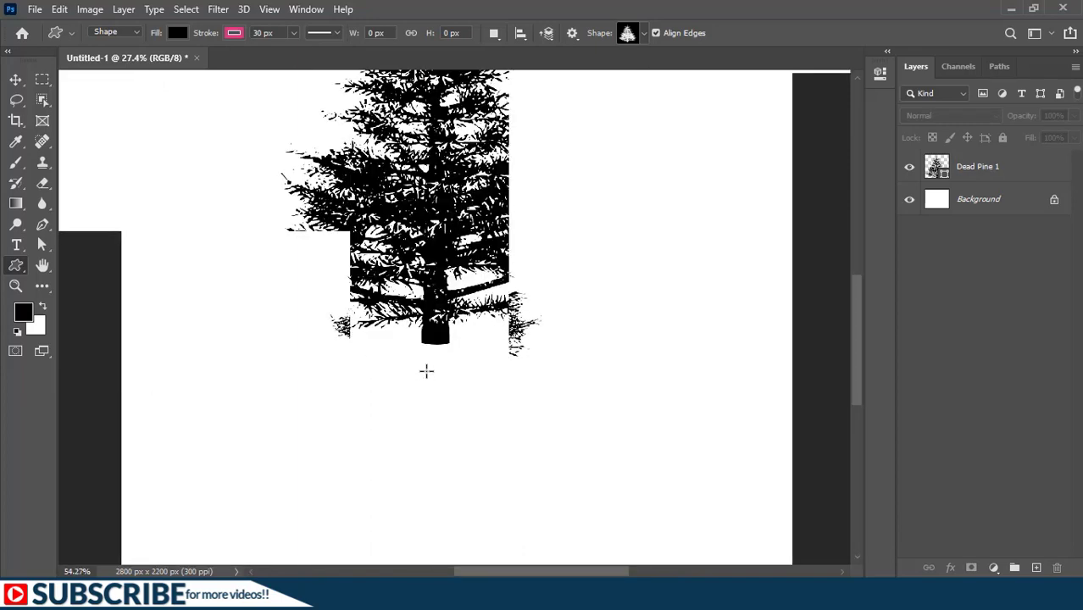
{"action": "scroll", "coordinate": [427, 370], "scroll_direction": "up", "scroll_amount": 3}
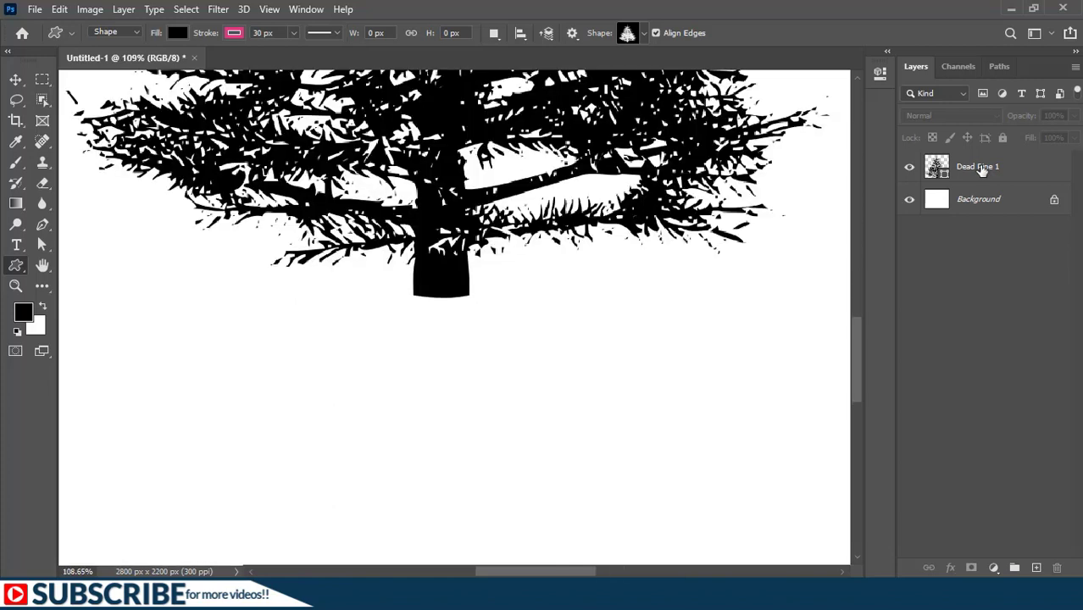
{"action": "left_click", "coordinate": [982, 169]}
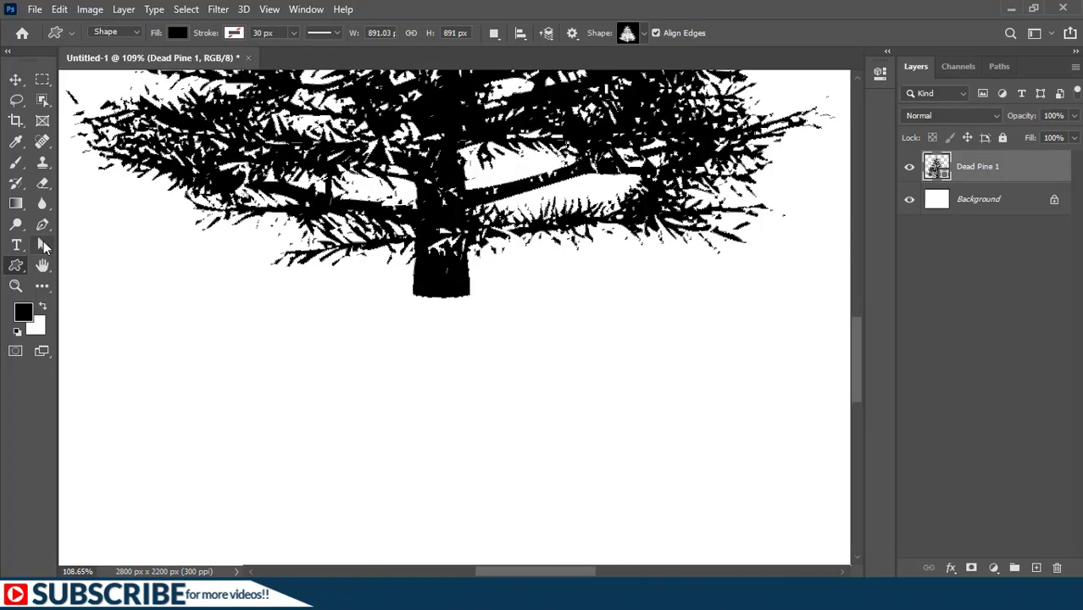
{"action": "left_click_drag", "start_coordinate": [43, 240], "coordinate": [119, 261]}
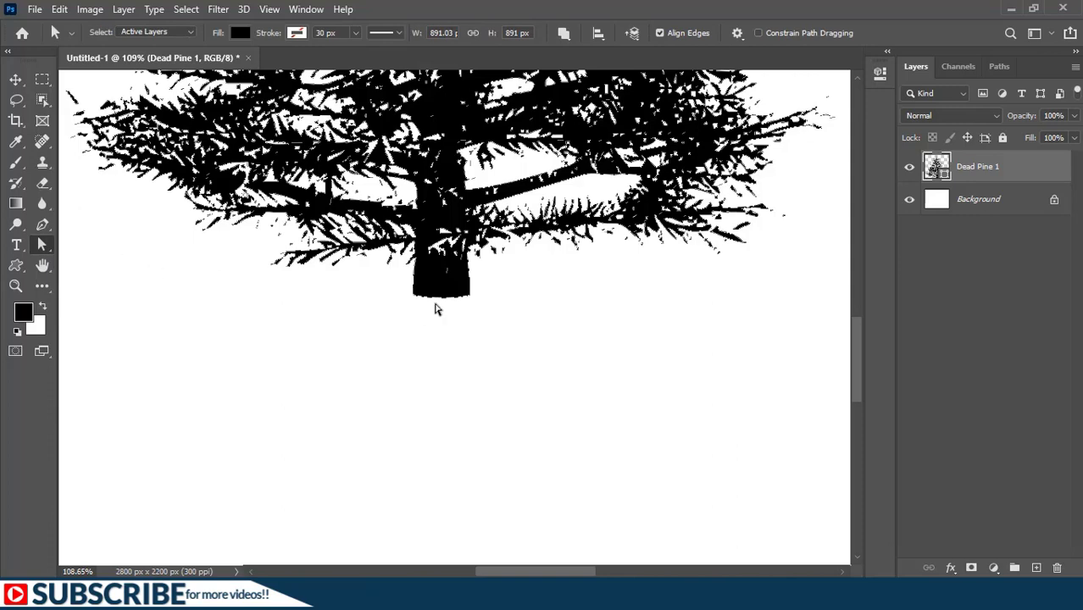
{"action": "left_click", "coordinate": [443, 300]}
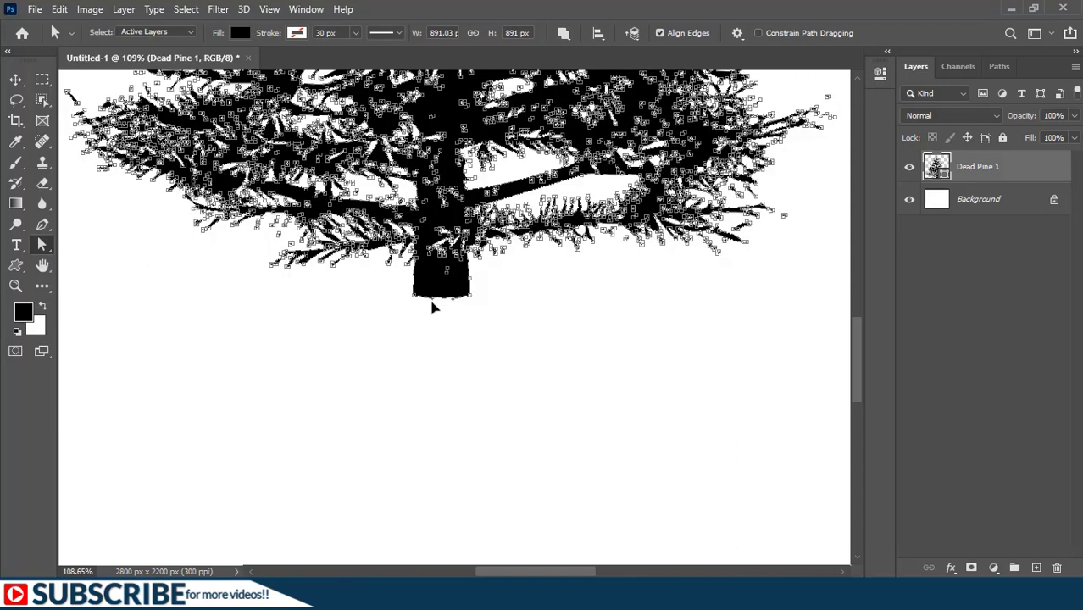
{"action": "left_click_drag", "start_coordinate": [433, 305], "coordinate": [580, 374]}
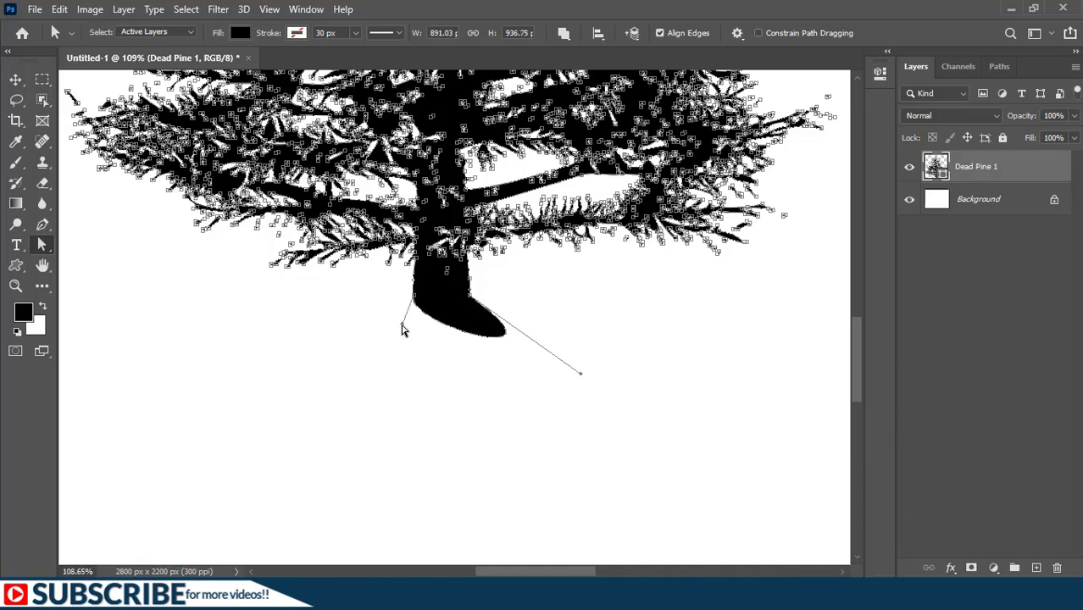
{"action": "left_click_drag", "start_coordinate": [402, 323], "coordinate": [325, 393]}
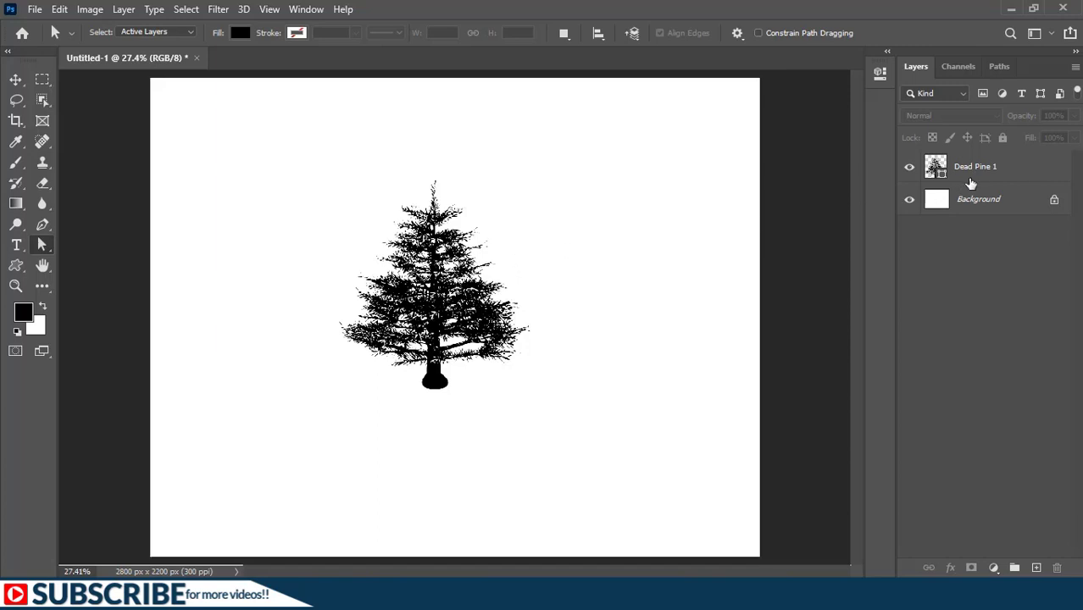
Step: Delete the pine tree layer and draw a circle about 749 by 753 px with the Ellipse tool
{"action": "key", "text": "Delete"}
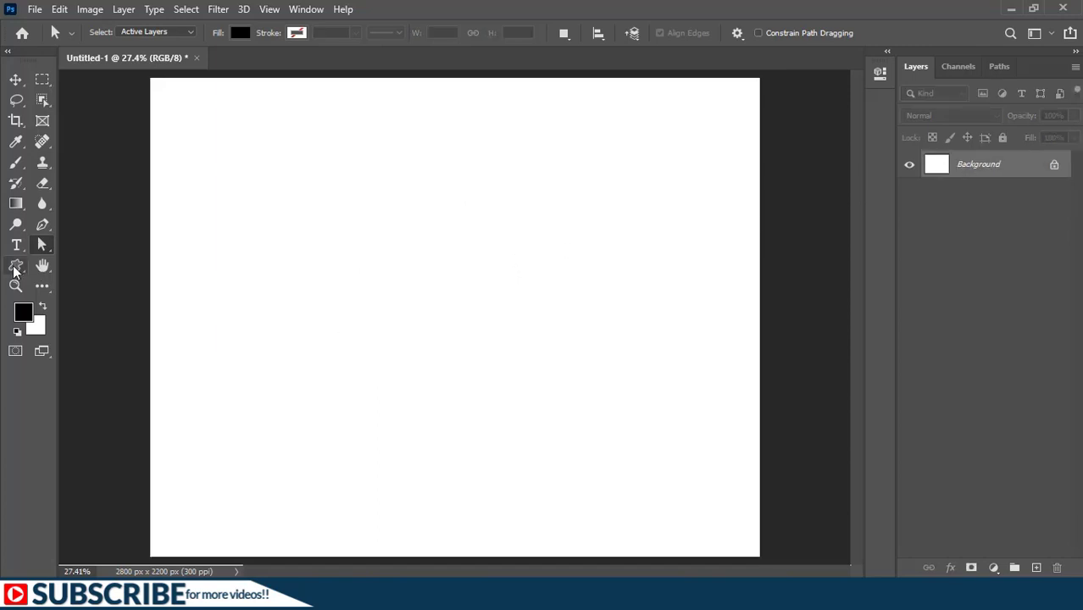
{"action": "left_click", "coordinate": [14, 270]}
{"action": "left_click", "coordinate": [78, 295]}
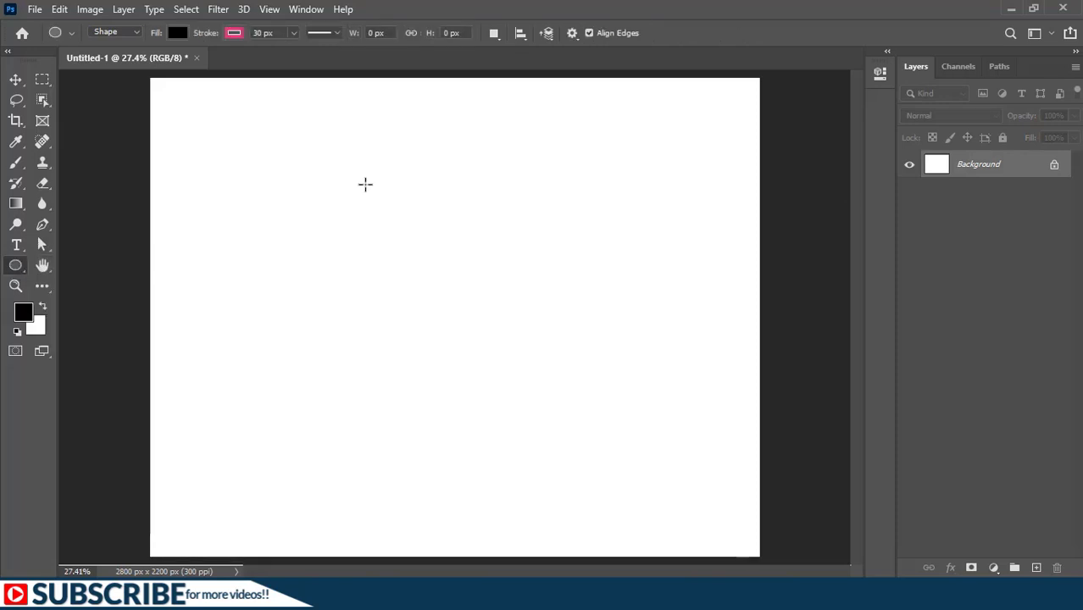
{"action": "mouse_move", "coordinate": [365, 184]}
{"action": "left_mouse_down"}
{"action": "mouse_move", "coordinate": [467, 322]}
{"action": "mouse_move", "coordinate": [529, 351]}
{"action": "left_mouse_up"}
Step: Subtract a tall oval from the middle of the circle and a small oval on each side of it using Subtract Front Shape
{"action": "left_click", "coordinate": [494, 35]}
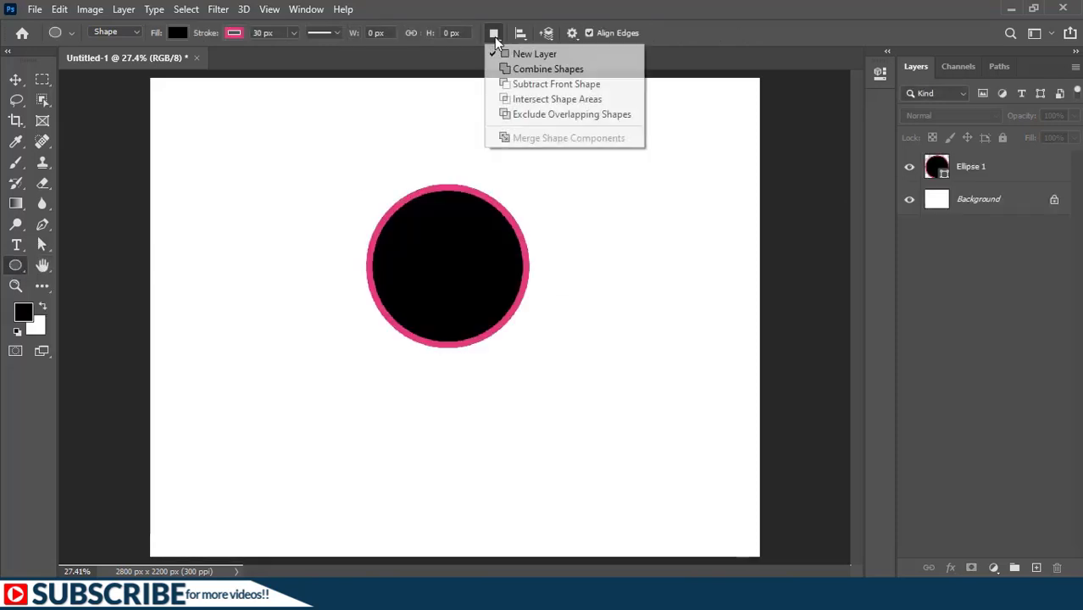
{"action": "left_click", "coordinate": [520, 86]}
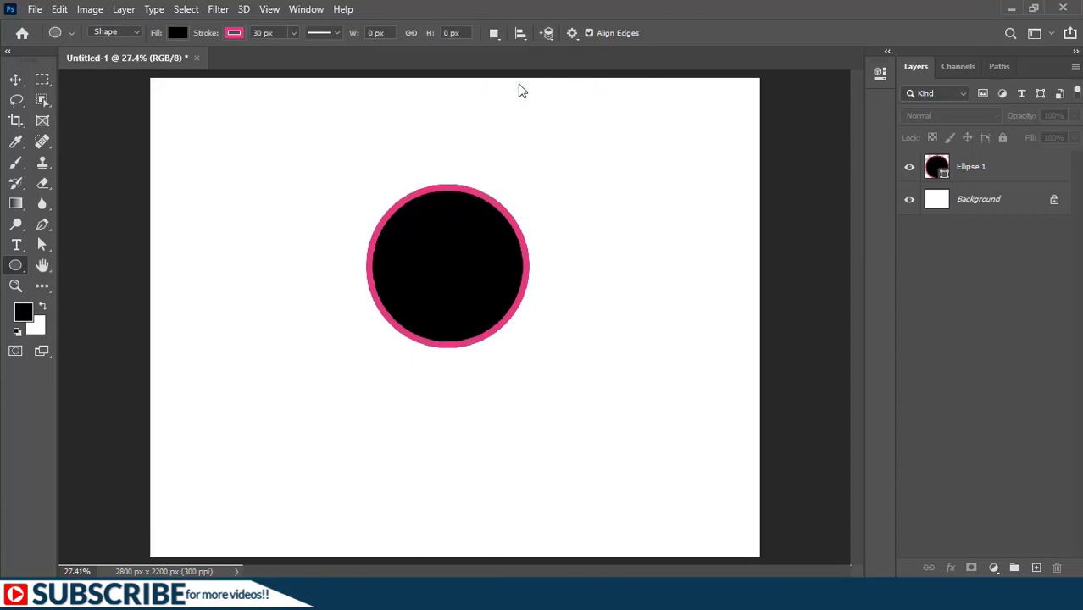
{"action": "left_click", "coordinate": [977, 166]}
{"action": "left_click", "coordinate": [977, 166]}
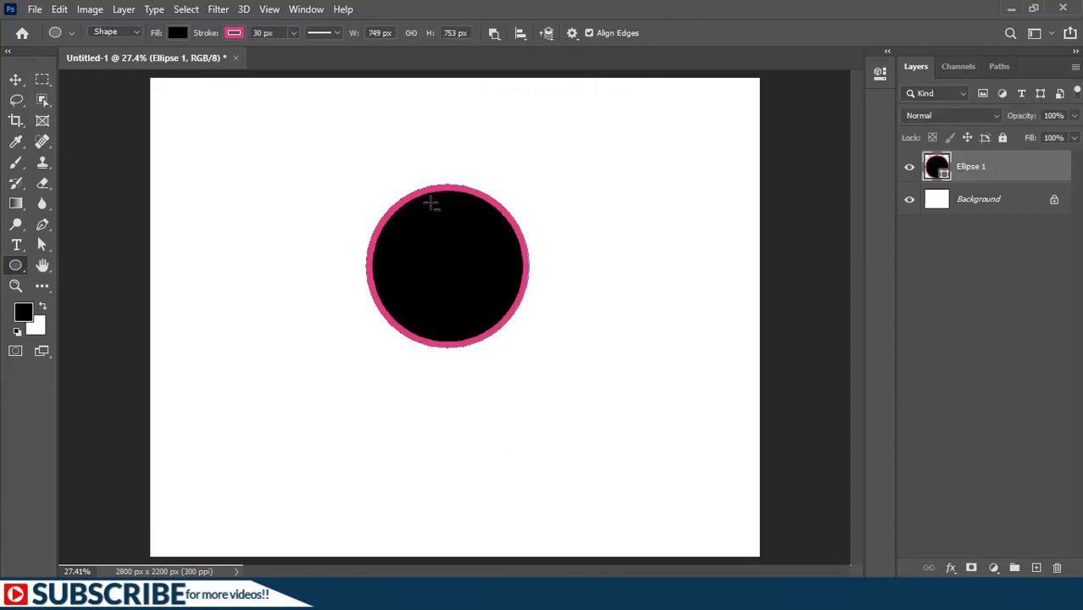
{"action": "left_click_drag", "start_coordinate": [430, 201], "coordinate": [491, 295]}
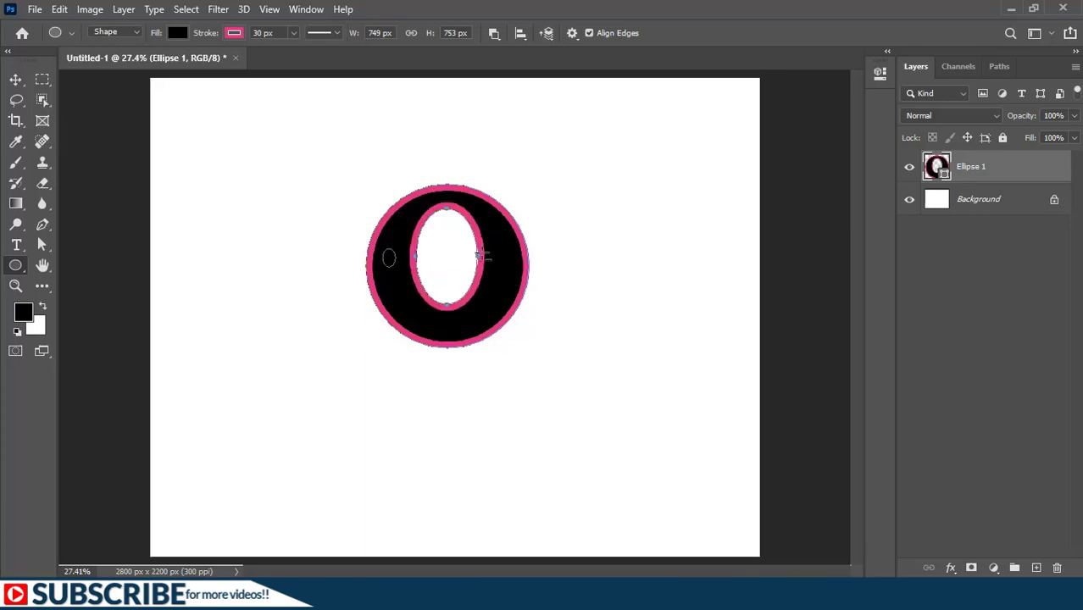
{"action": "left_click_drag", "start_coordinate": [495, 246], "coordinate": [505, 259]}
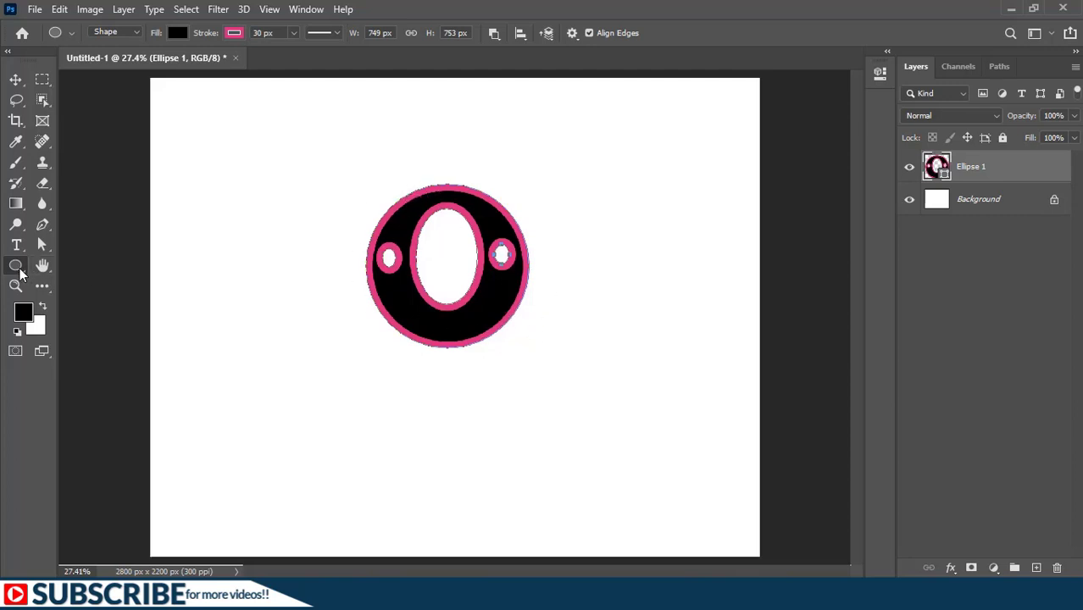
Step: Define the circle with its three cut-outs as a custom shape named Circle
{"action": "right_click", "coordinate": [494, 291]}
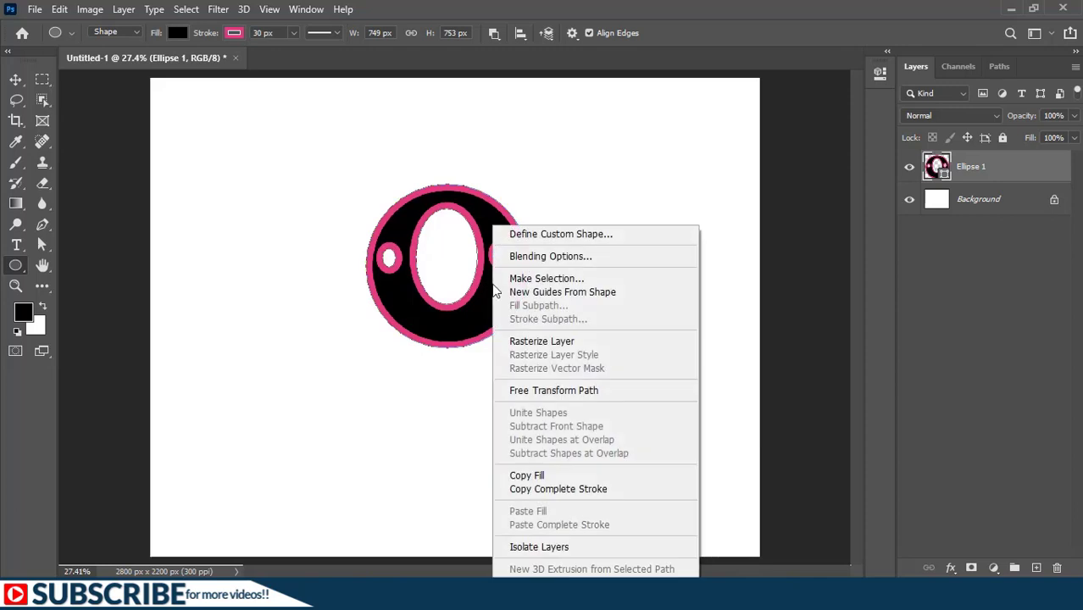
{"action": "left_click", "coordinate": [553, 237]}
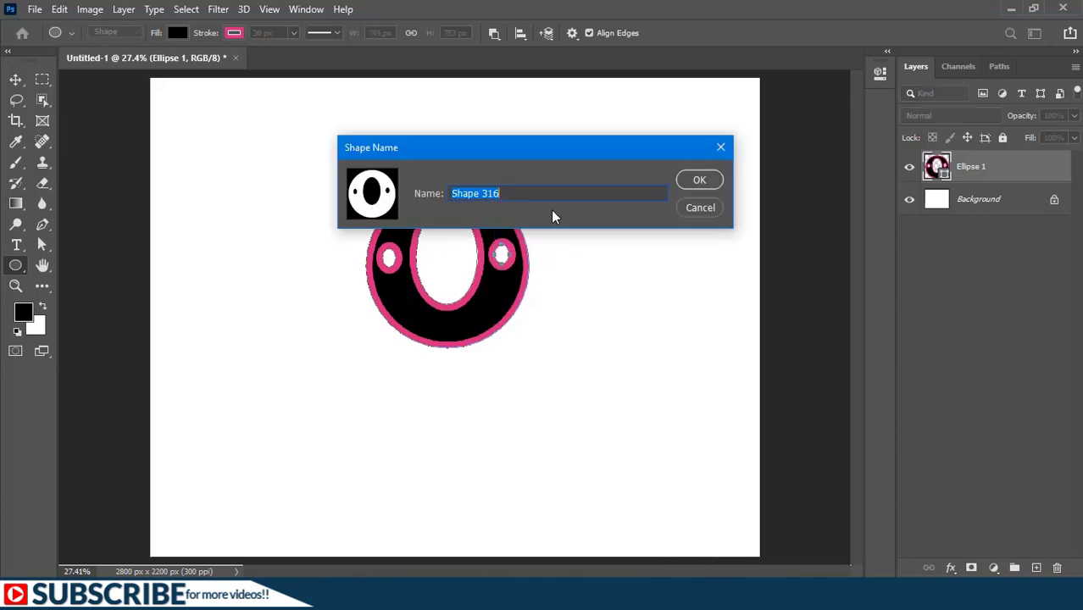
{"action": "type", "text": "Circle"}
{"action": "key", "text": "Return"}
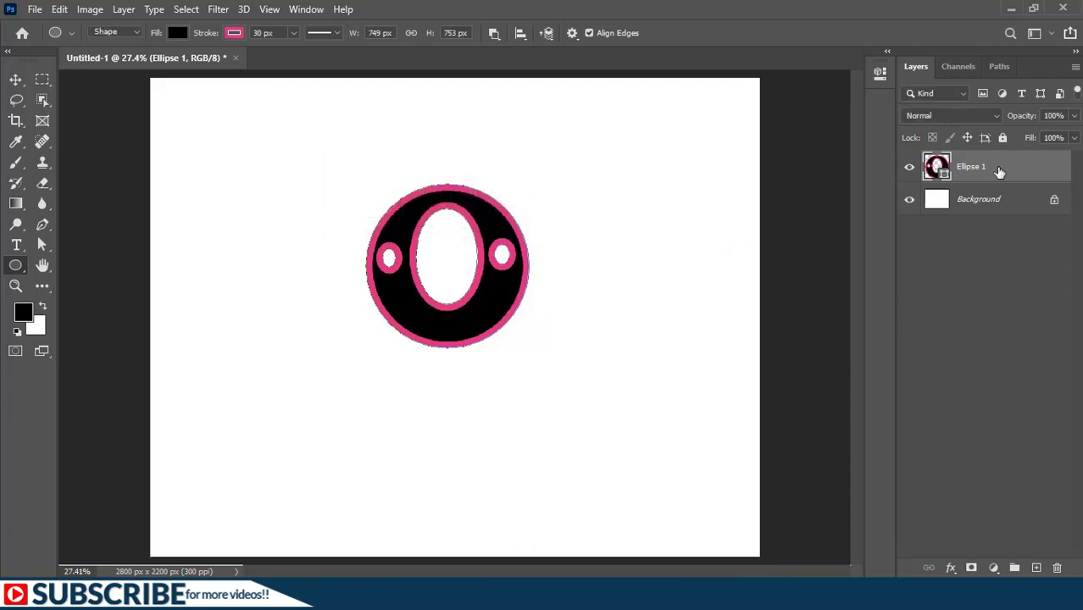
Step: Delete the ellipse layer and switch to the Custom Shape tool
{"action": "key", "text": "Delete"}
{"action": "right_click", "coordinate": [16, 266]}
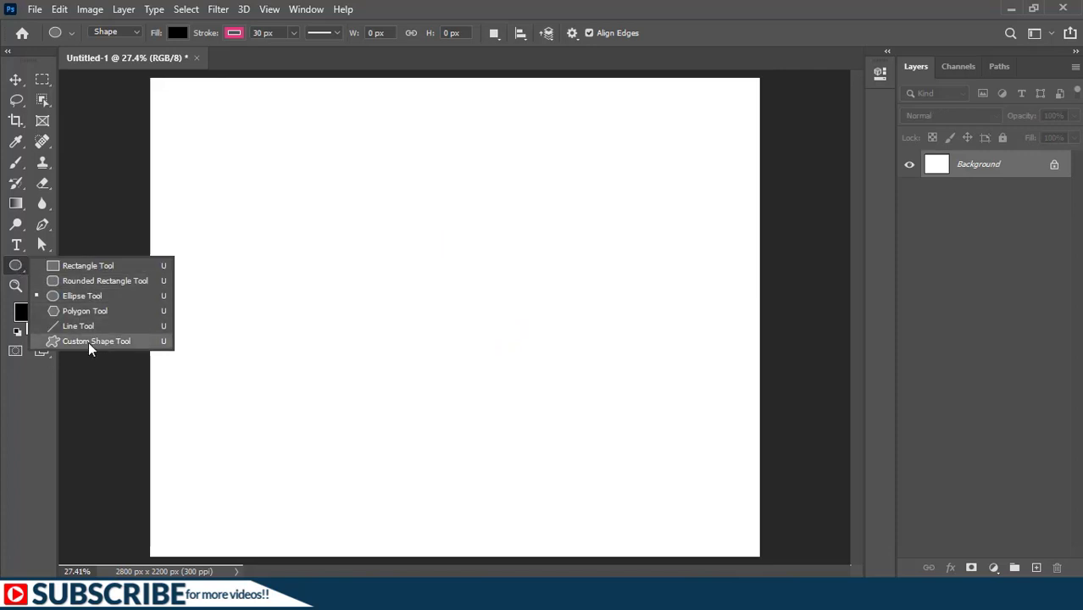
{"action": "key", "text": "Escape"}
{"action": "key", "text": "shift+u"}
{"action": "key", "text": "shift+u"}
{"action": "key", "text": "shift+u"}
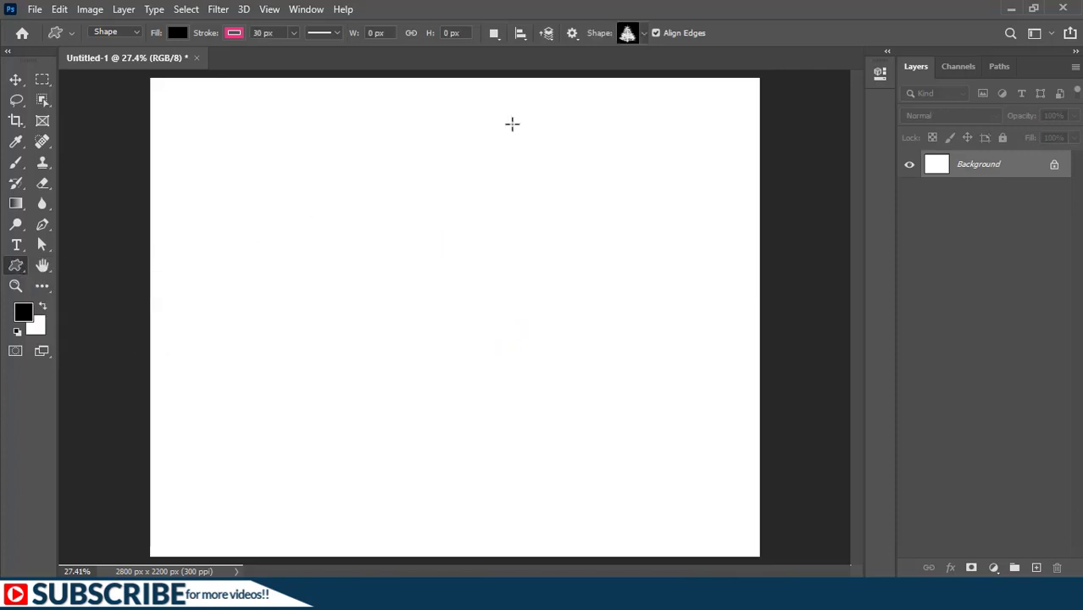
Step: Choose the saved Circle custom shape and draw it near the canvas centre, about 1167 by 1173 px
{"action": "left_click", "coordinate": [645, 34]}
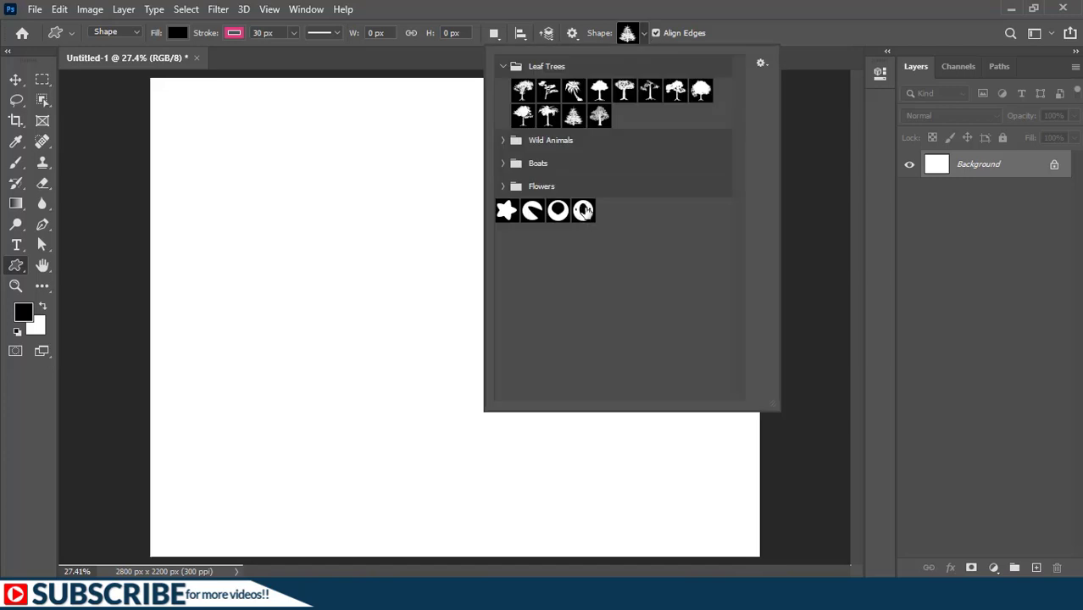
{"action": "left_click", "coordinate": [584, 210]}
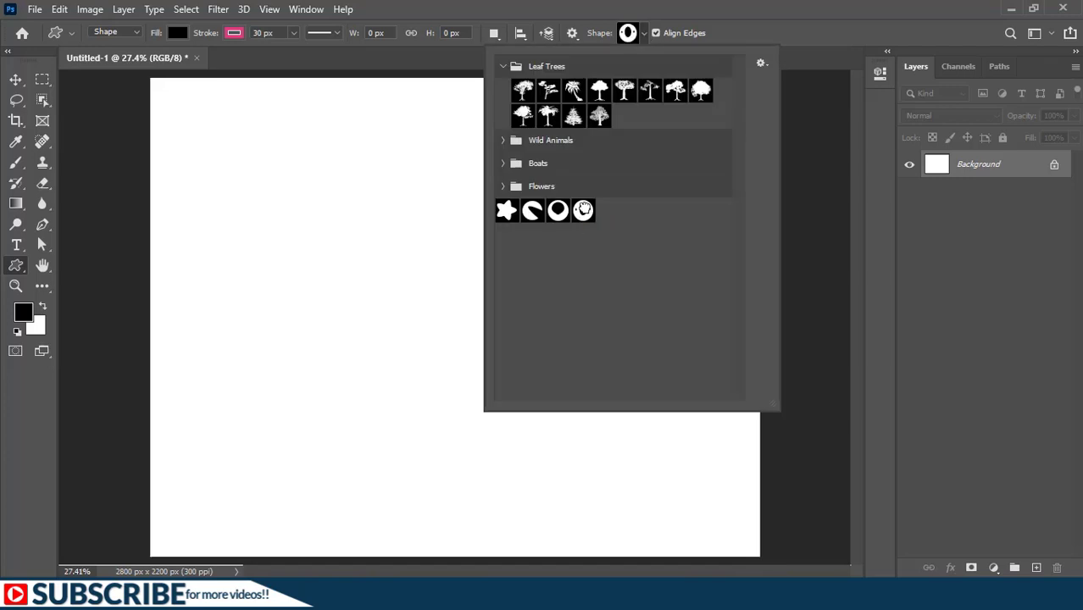
{"action": "double_click", "coordinate": [584, 210]}
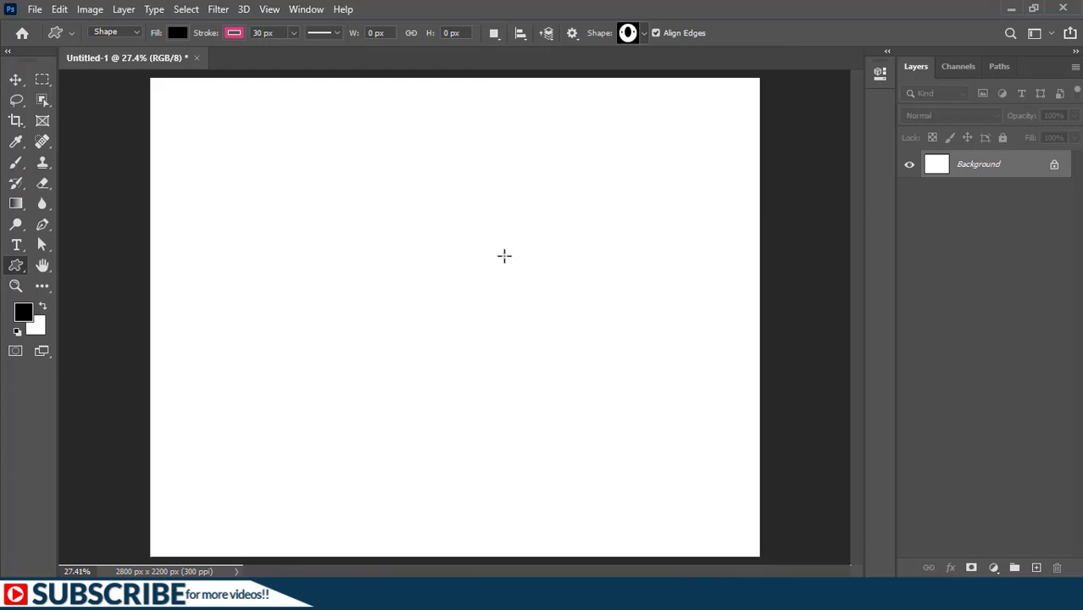
{"action": "mouse_move", "coordinate": [314, 164]}
{"action": "left_mouse_down"}
{"action": "mouse_move", "coordinate": [387, 232]}
{"action": "mouse_move", "coordinate": [520, 423]}
{"action": "mouse_move", "coordinate": [536, 404]}
{"action": "mouse_move", "coordinate": [549, 427]}
{"action": "mouse_move", "coordinate": [528, 375]}
{"action": "mouse_move", "coordinate": [593, 446]}
{"action": "mouse_move", "coordinate": [568, 426]}
{"action": "left_mouse_up"}
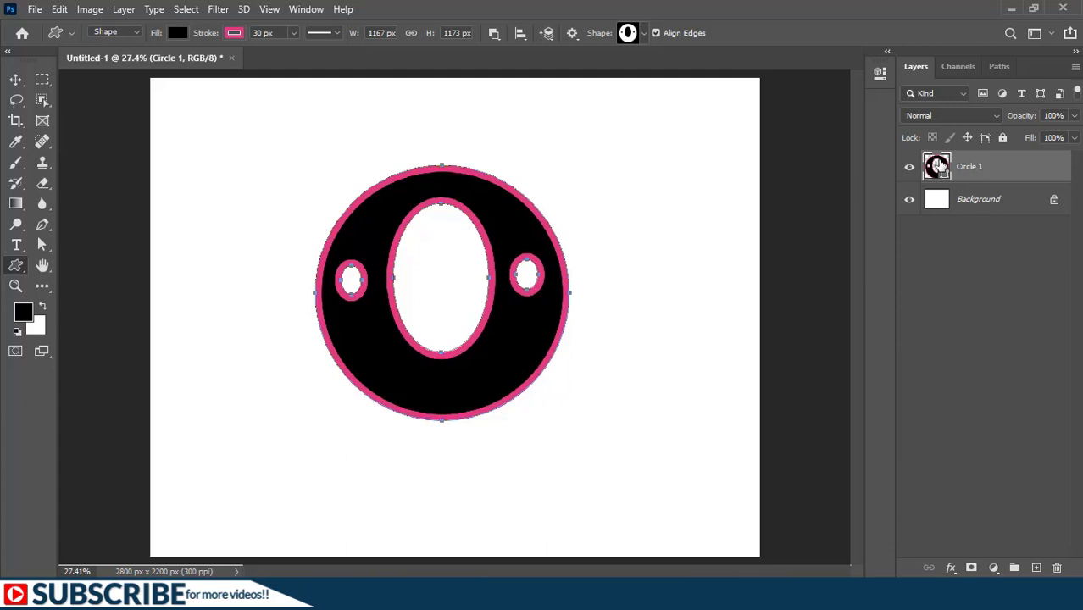
Step: Recolour the circle custom shape with a dark blue fill and a green stroke
{"action": "double_click", "coordinate": [939, 165]}
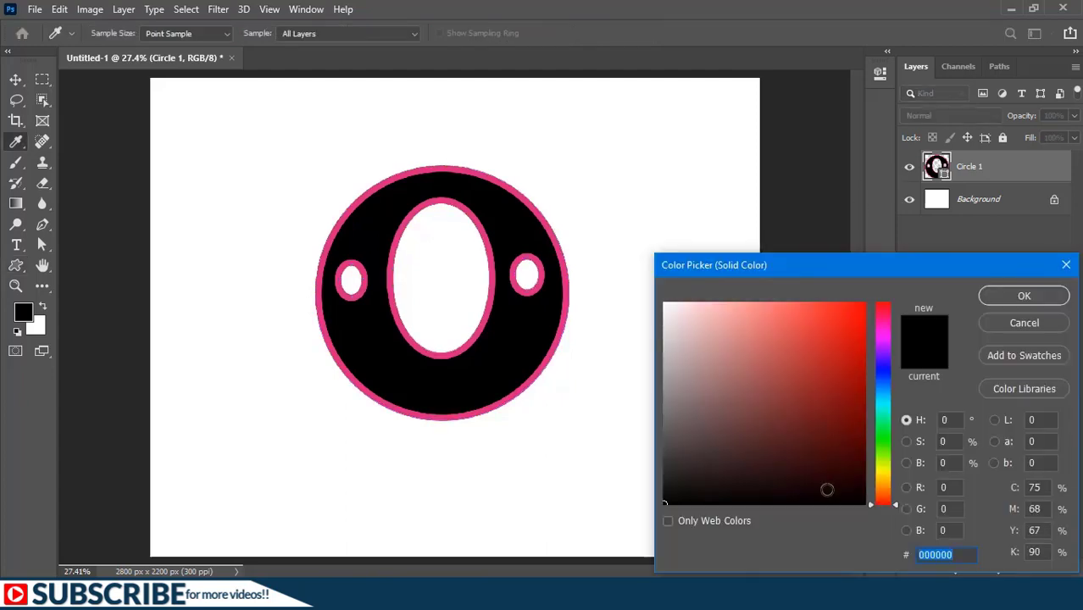
{"action": "left_click", "coordinate": [883, 395]}
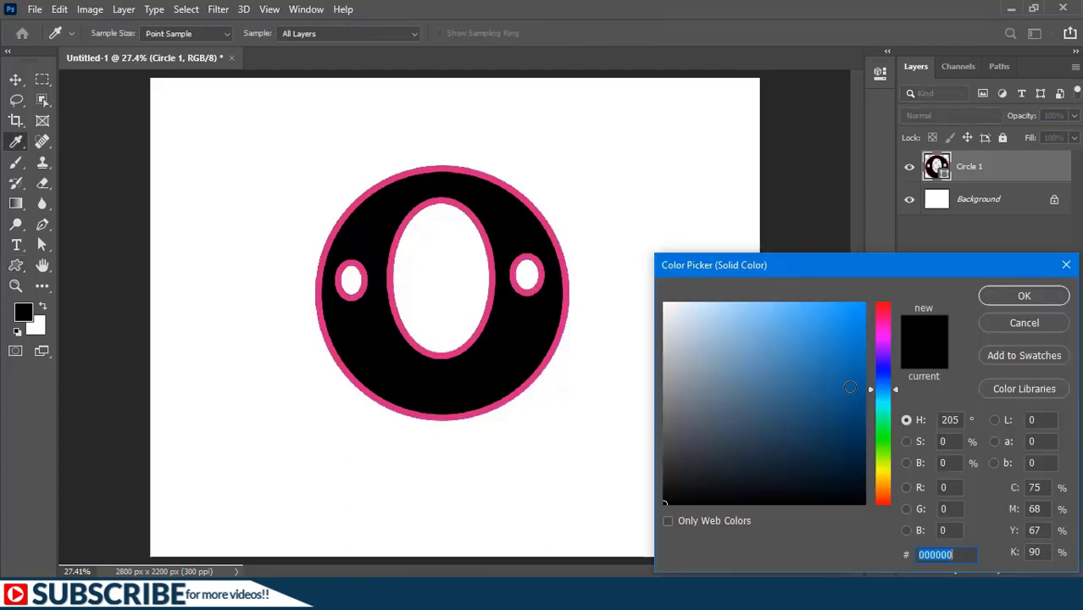
{"action": "left_click", "coordinate": [850, 387]}
{"action": "key", "text": "Return"}
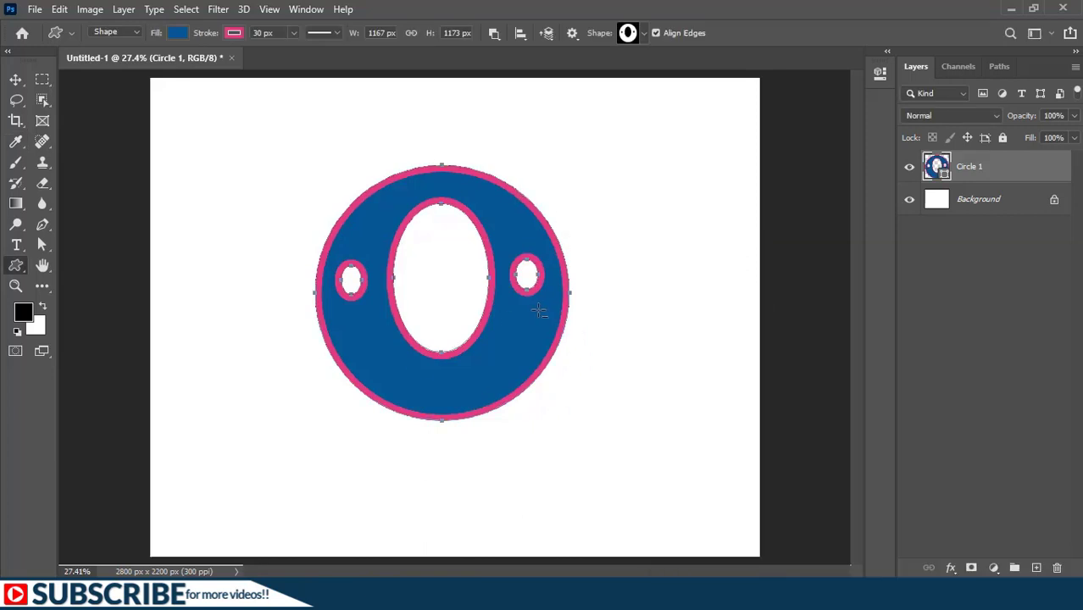
{"action": "left_click", "coordinate": [238, 32]}
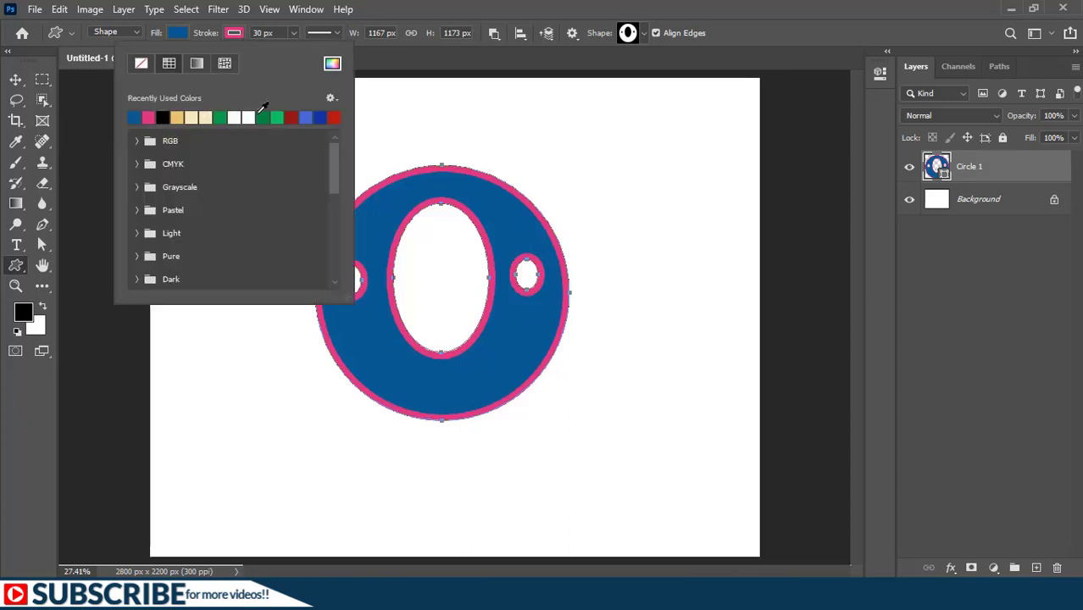
{"action": "left_click", "coordinate": [279, 116]}
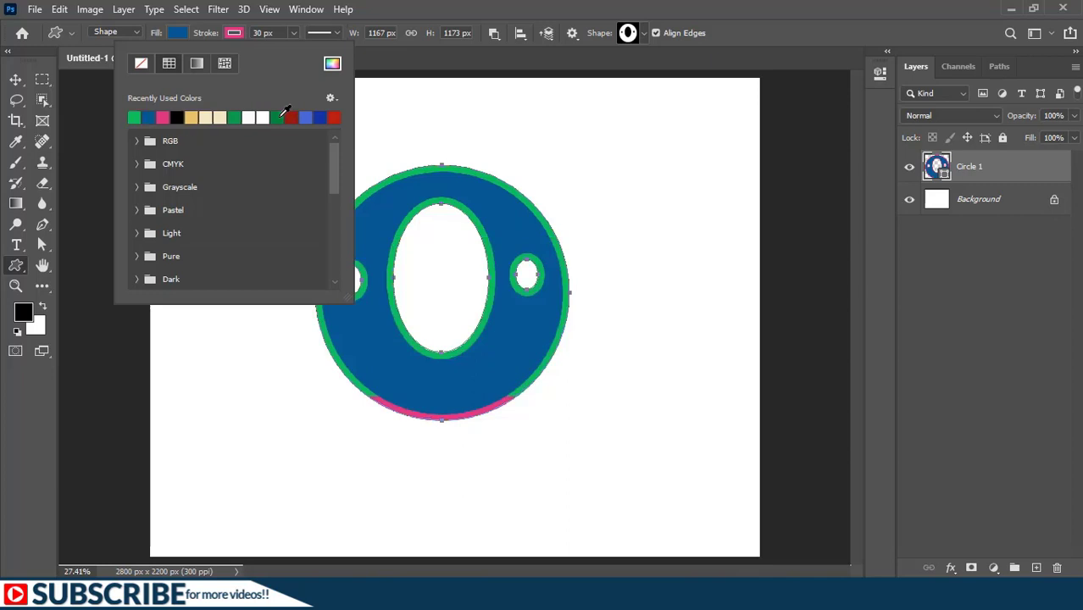
{"action": "left_click", "coordinate": [423, 430]}
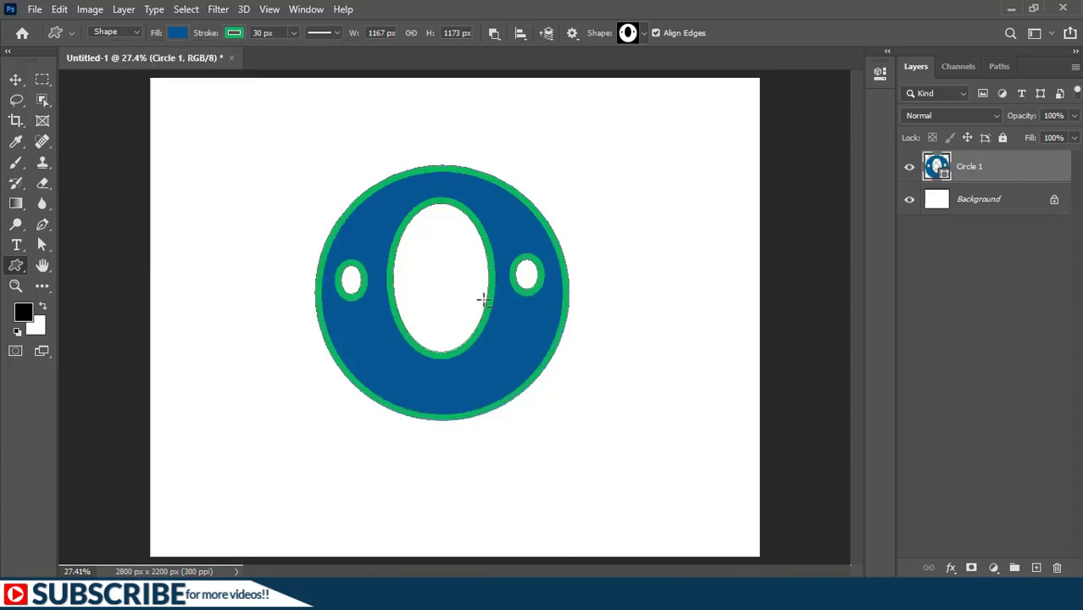
Step: Delete the circle shape layer and draw a rectangle about 1434 by 577 px just below the canvas centre
{"action": "left_click", "coordinate": [496, 34]}
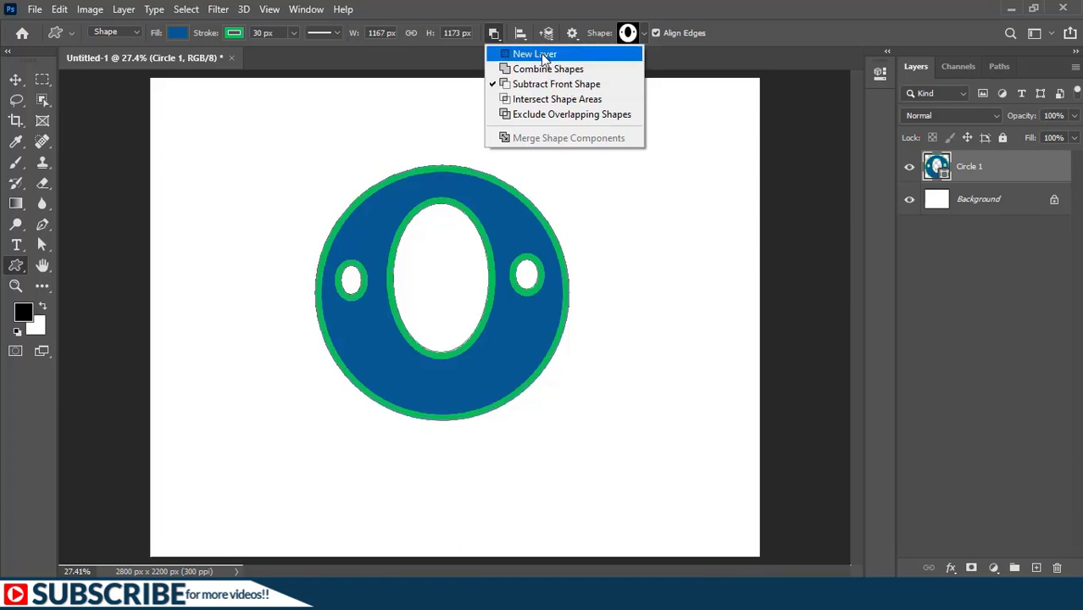
{"action": "left_click", "coordinate": [527, 84]}
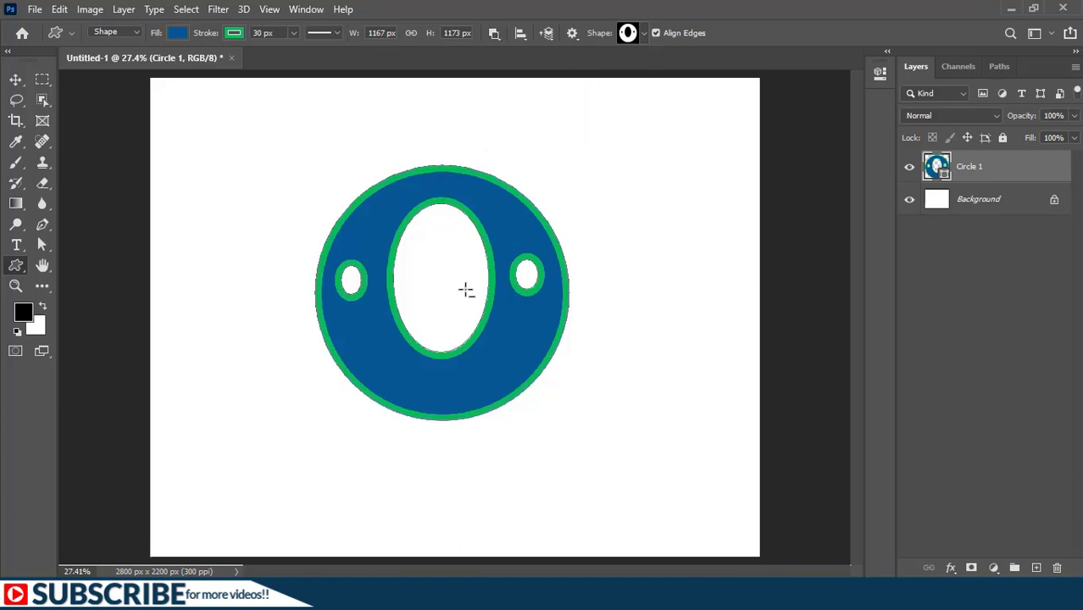
{"action": "key", "text": "Delete"}
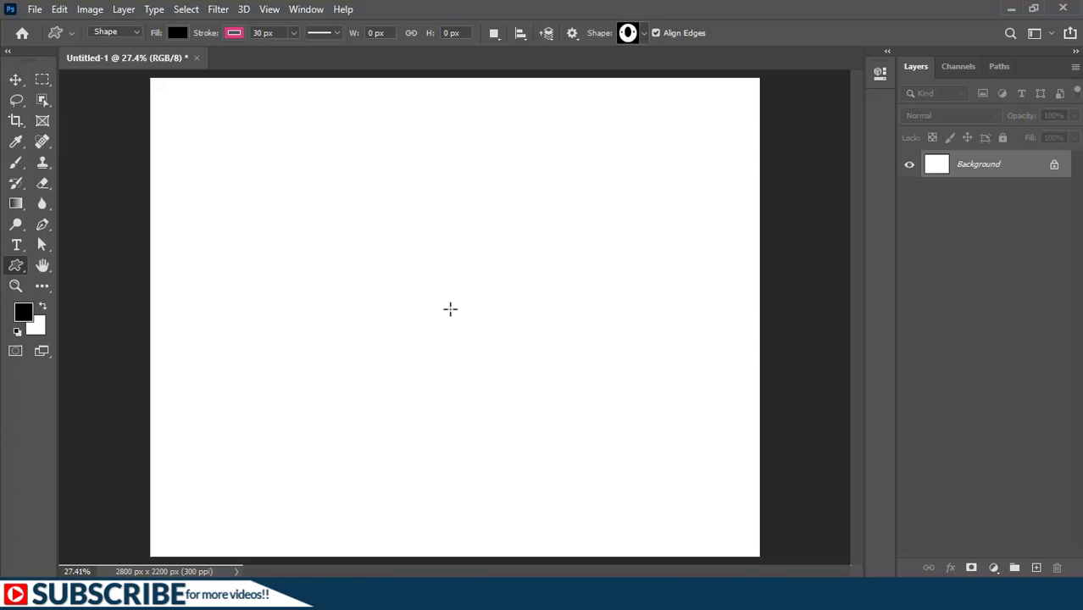
{"action": "right_click", "coordinate": [16, 268]}
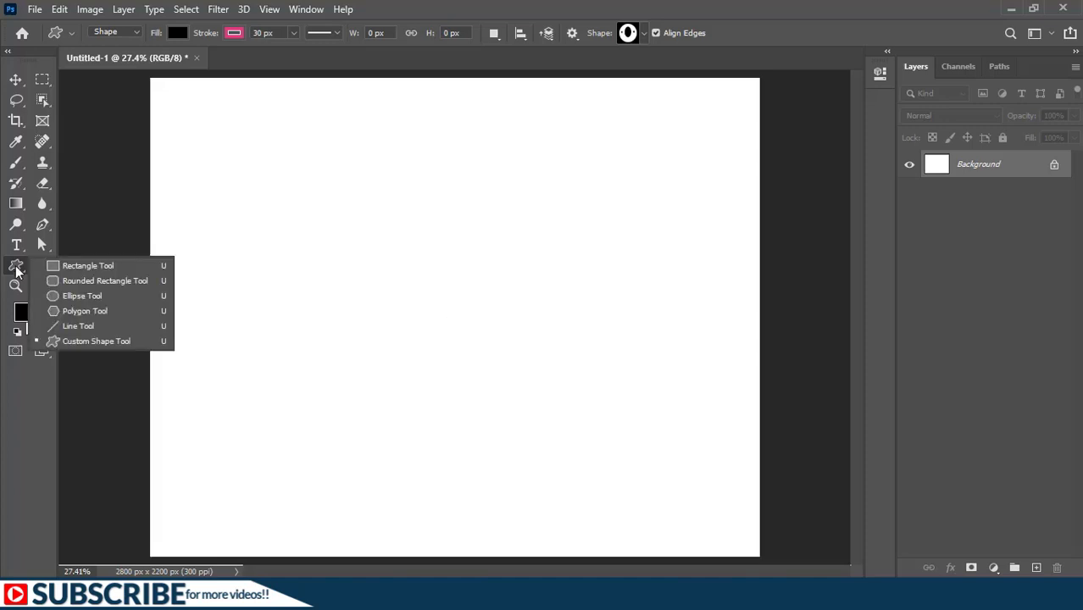
{"action": "left_click", "coordinate": [83, 270]}
{"action": "mouse_move", "coordinate": [278, 321]}
{"action": "left_mouse_down"}
{"action": "mouse_move", "coordinate": [348, 446]}
{"action": "mouse_move", "coordinate": [591, 447]}
{"action": "left_mouse_up"}
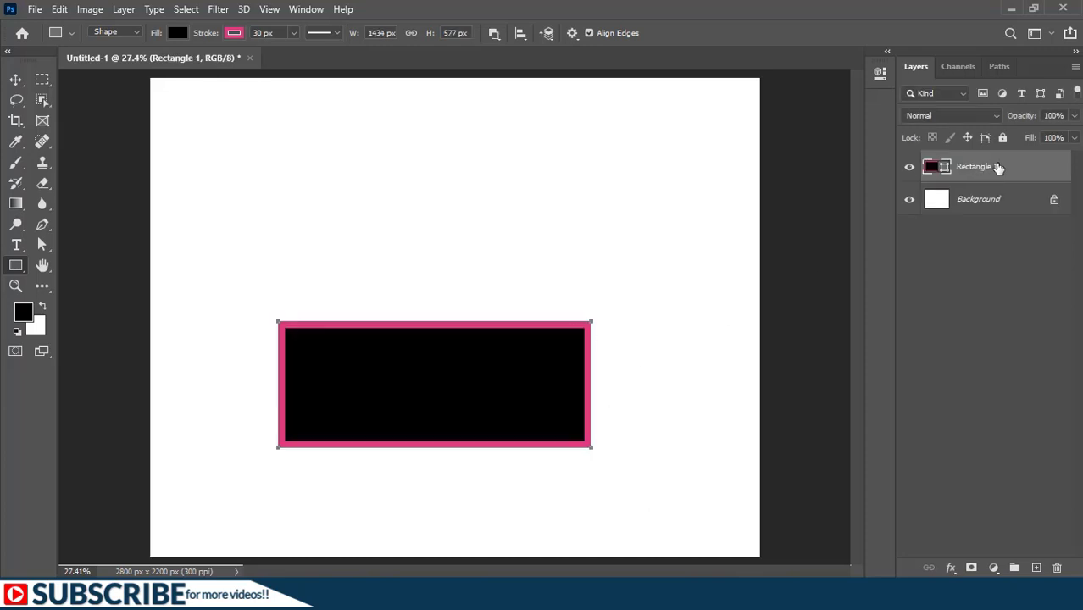
Step: Draw a second rectangle about 1230 by 395 px above the first, using New Layer to keep it on its own layer
{"action": "left_click", "coordinate": [494, 33]}
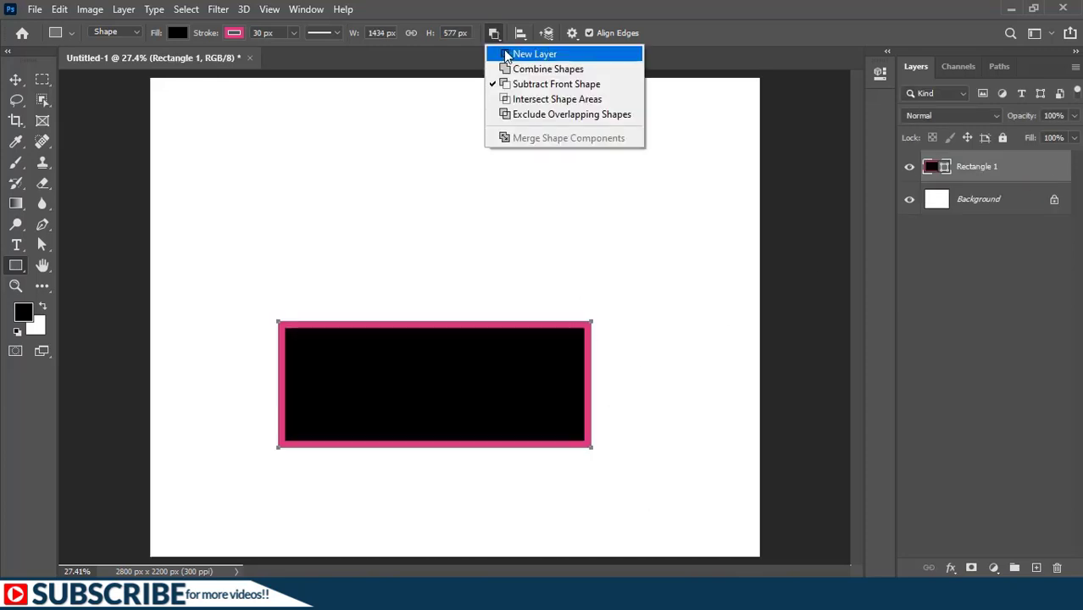
{"action": "left_click", "coordinate": [516, 52]}
{"action": "left_click", "coordinate": [536, 54]}
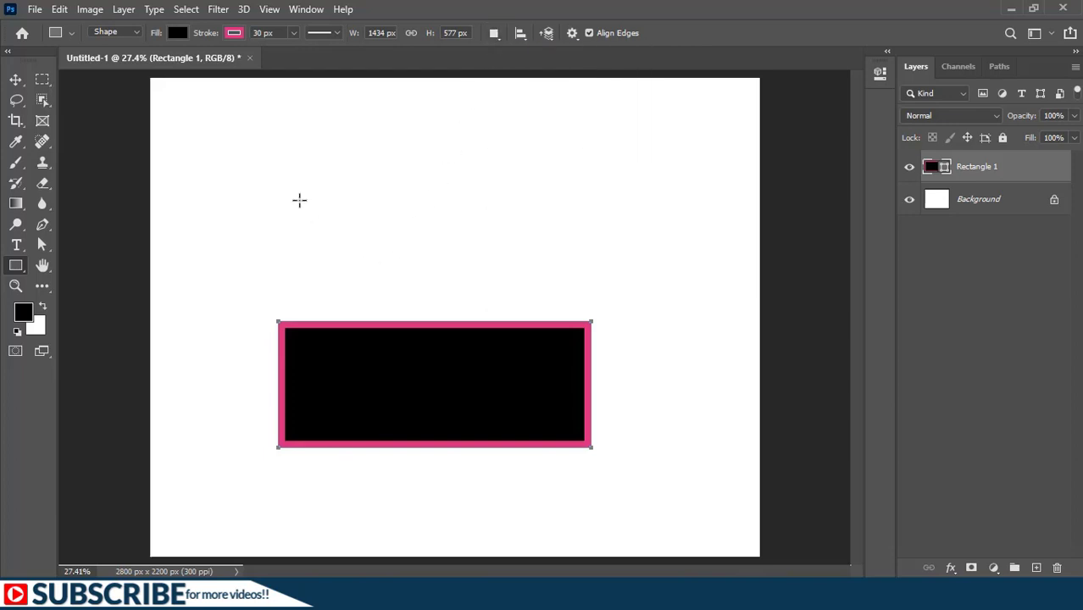
{"action": "left_click_drag", "start_coordinate": [299, 200], "coordinate": [567, 285]}
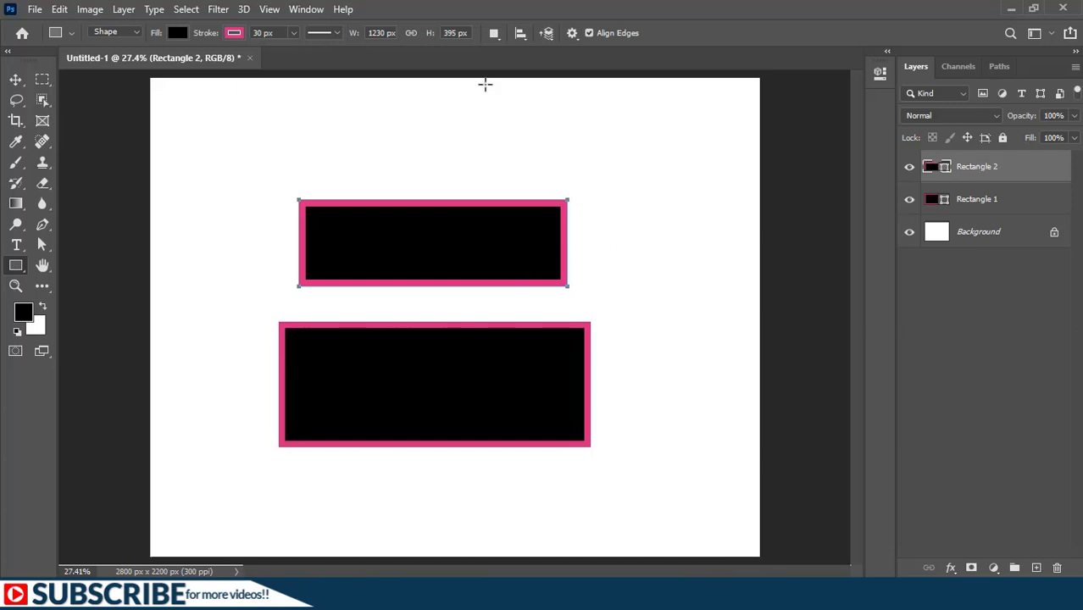
Step: Add a narrower rectangle overlapping the top edge of the Rectangle 2 shape using Combine Shapes
{"action": "left_click", "coordinate": [960, 275]}
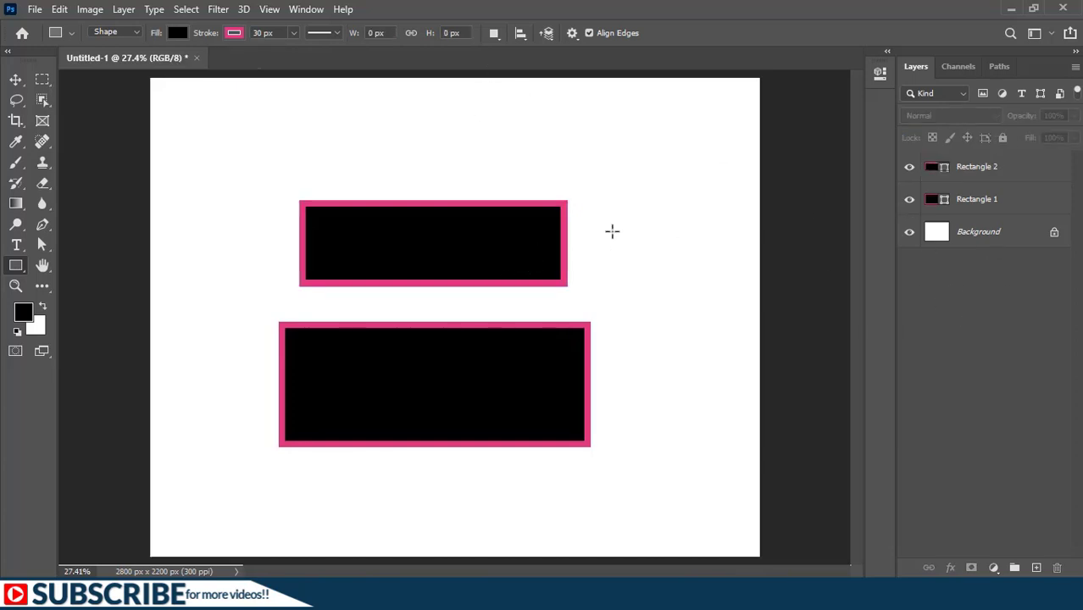
{"action": "left_click", "coordinate": [494, 34]}
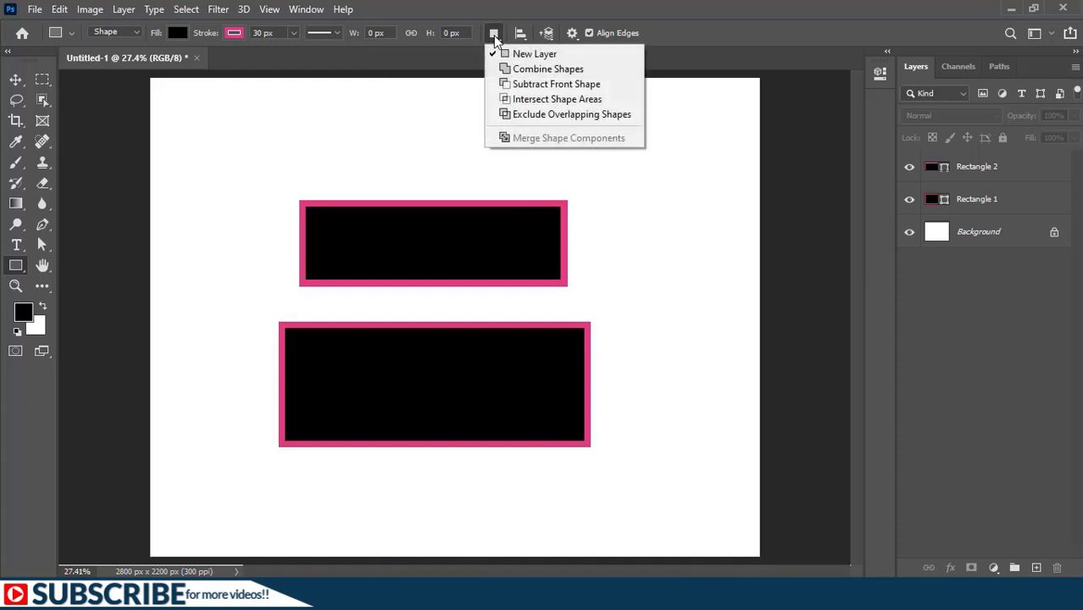
{"action": "left_click", "coordinate": [518, 72]}
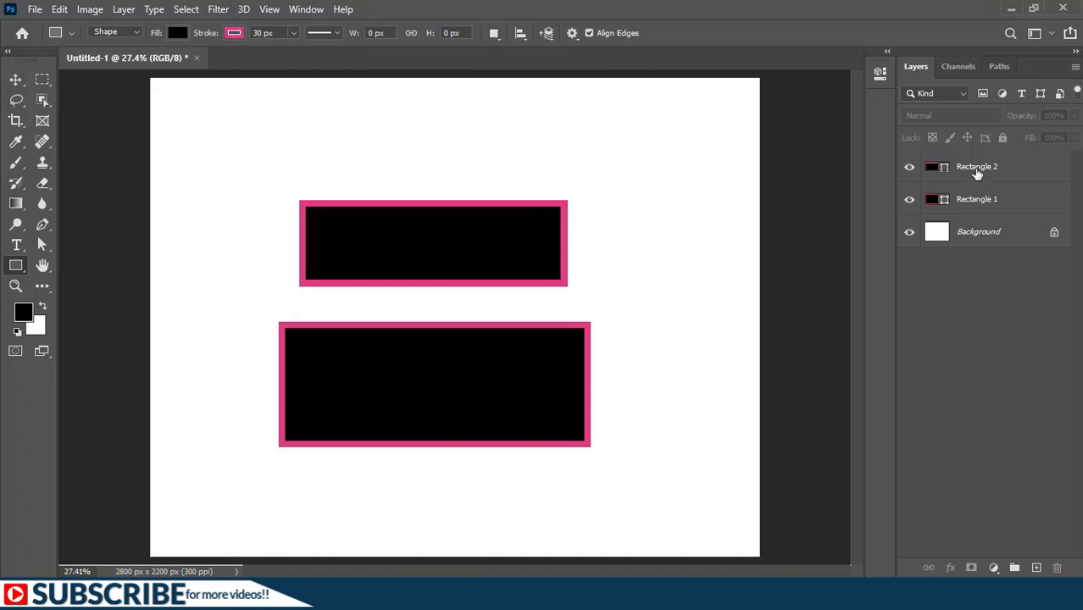
{"action": "left_click", "coordinate": [977, 170]}
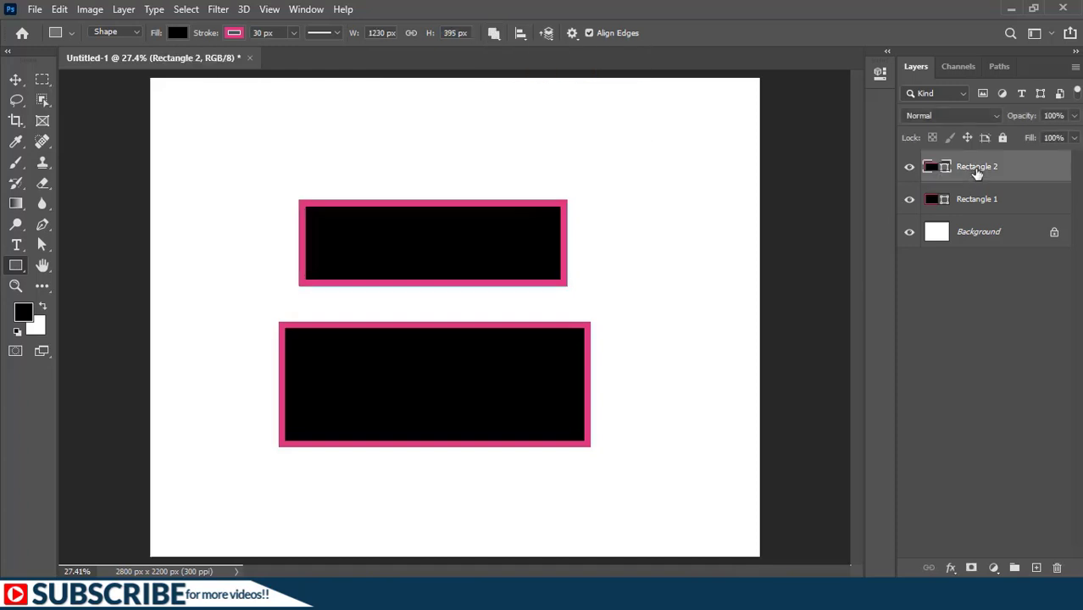
{"action": "left_click_drag", "start_coordinate": [349, 176], "coordinate": [517, 244]}
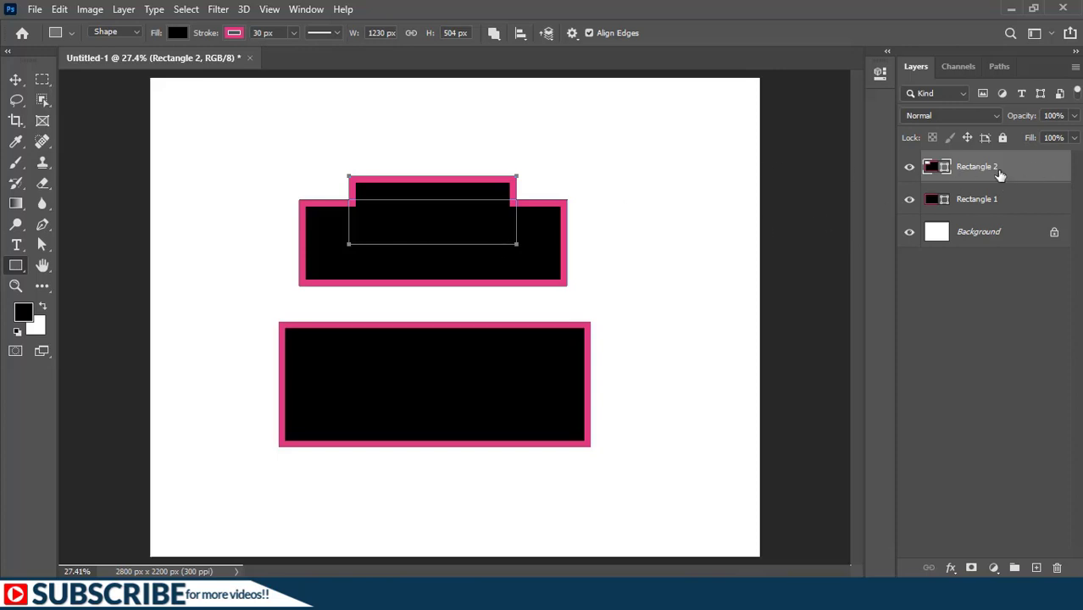
Step: Try Subtract Front Shape on the narrower rectangle overlapping the upper shape, and undo that change
{"action": "left_click", "coordinate": [493, 33]}
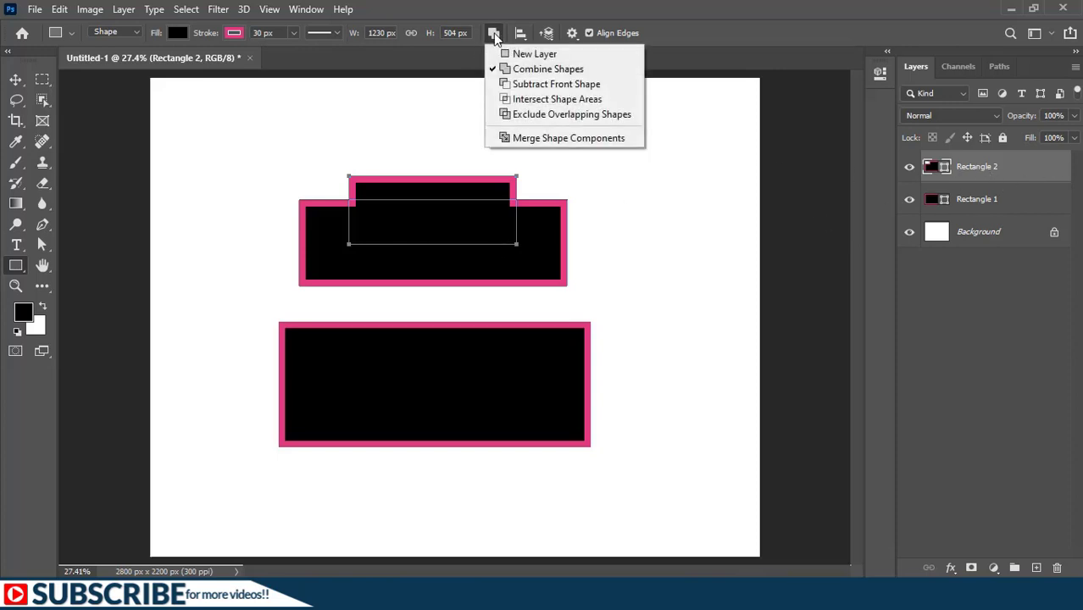
{"action": "left_click", "coordinate": [513, 85]}
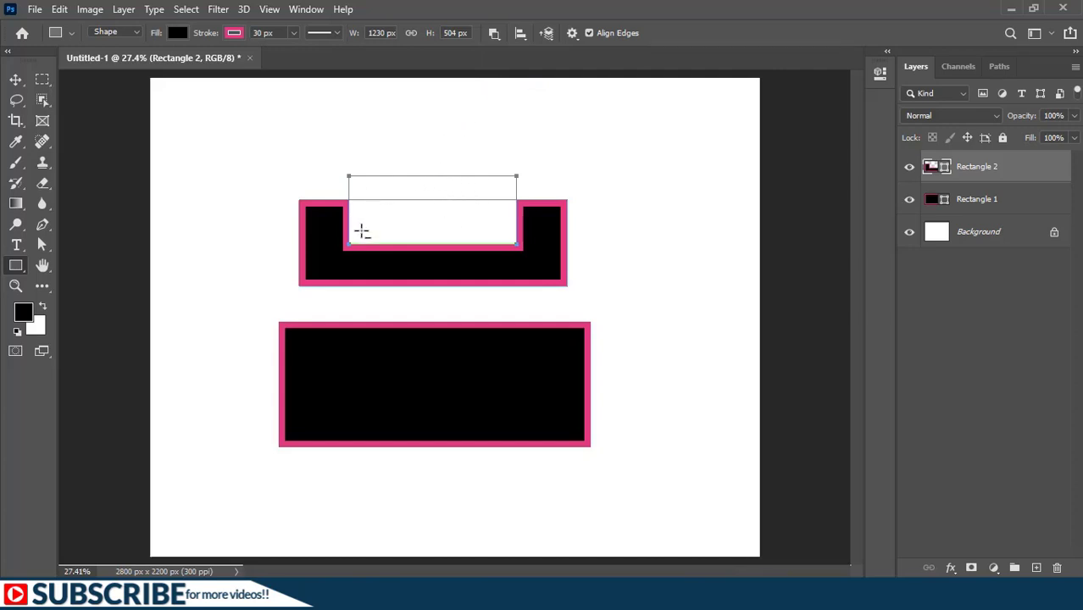
{"action": "key", "text": "ctrl+z"}
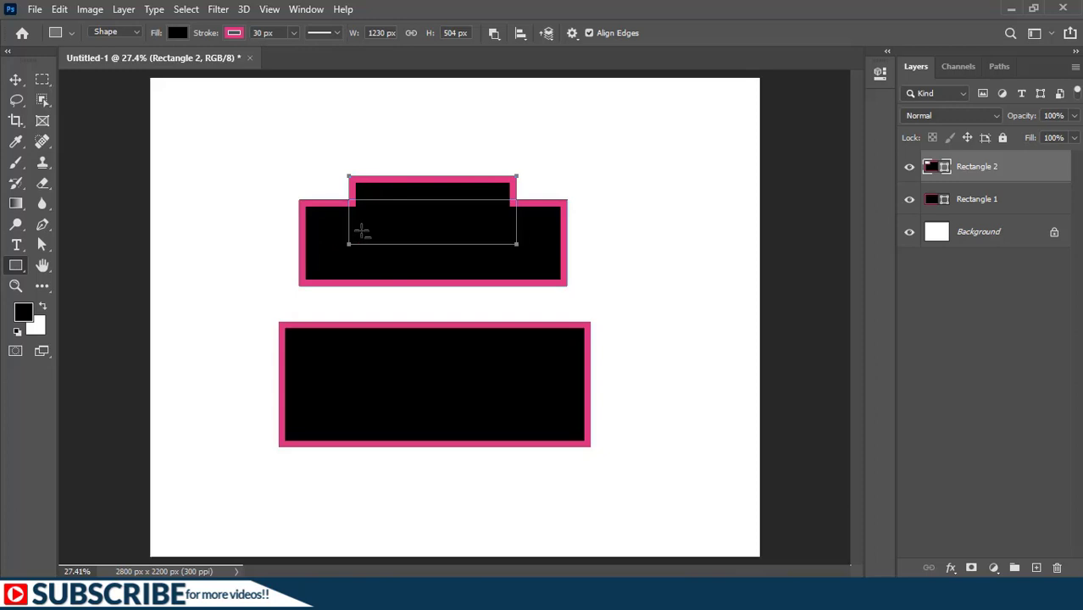
Step: Cut two small rectangular holes side by side into the lower part of the Rectangle 2 shape using Subtract Front Shape
{"action": "left_click", "coordinate": [983, 272]}
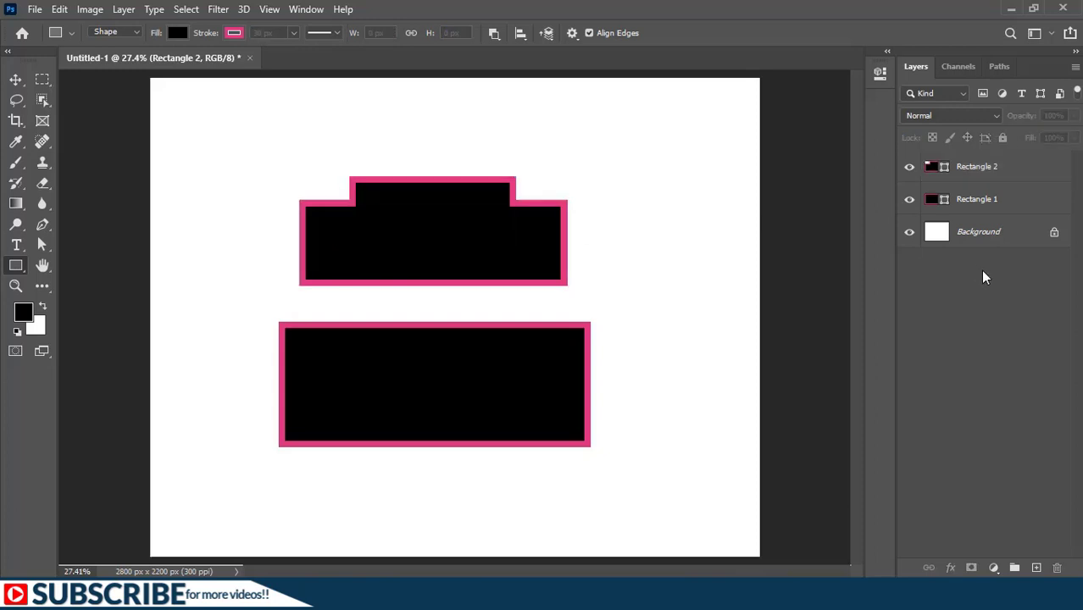
{"action": "left_click", "coordinate": [498, 33]}
{"action": "left_click", "coordinate": [524, 86]}
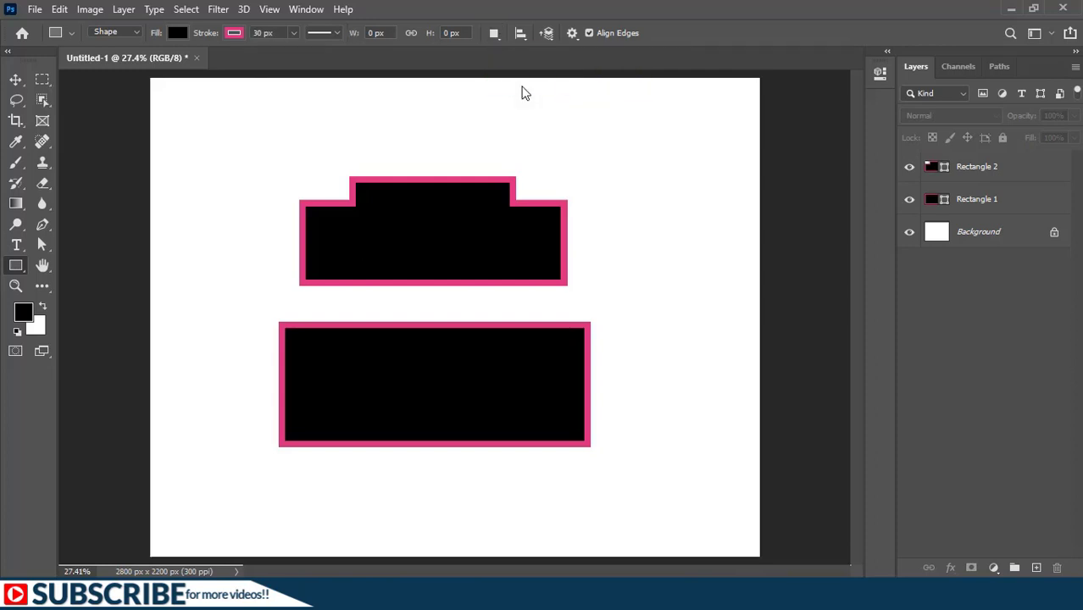
{"action": "left_click", "coordinate": [980, 167]}
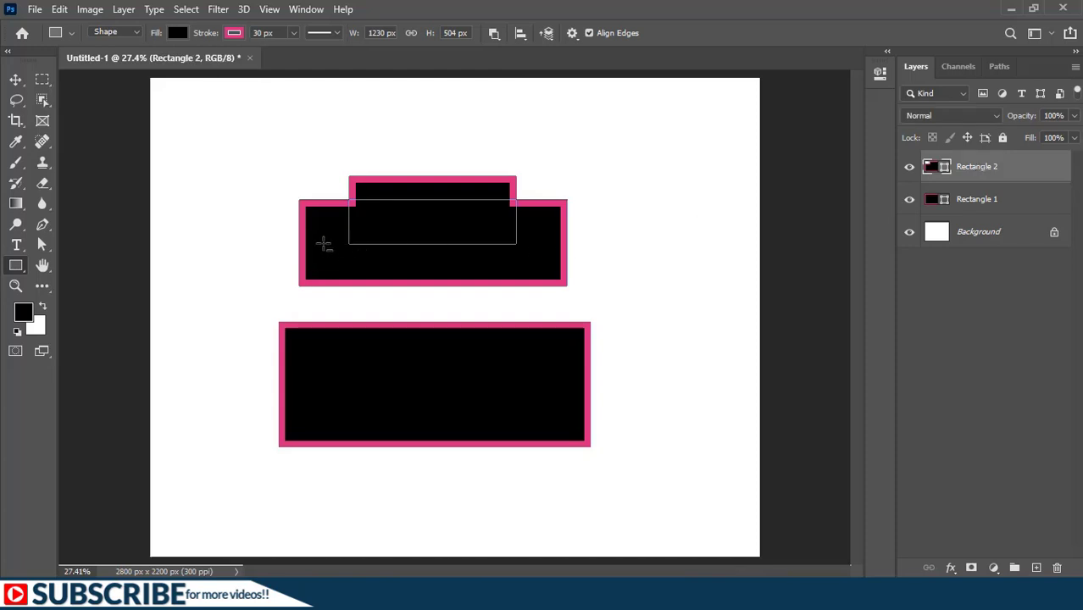
{"action": "left_click_drag", "start_coordinate": [322, 243], "coordinate": [380, 269]}
{"action": "mouse_move", "coordinate": [460, 240]}
{"action": "left_mouse_down"}
{"action": "mouse_move", "coordinate": [468, 254]}
{"action": "mouse_move", "coordinate": [536, 272]}
{"action": "left_mouse_up"}
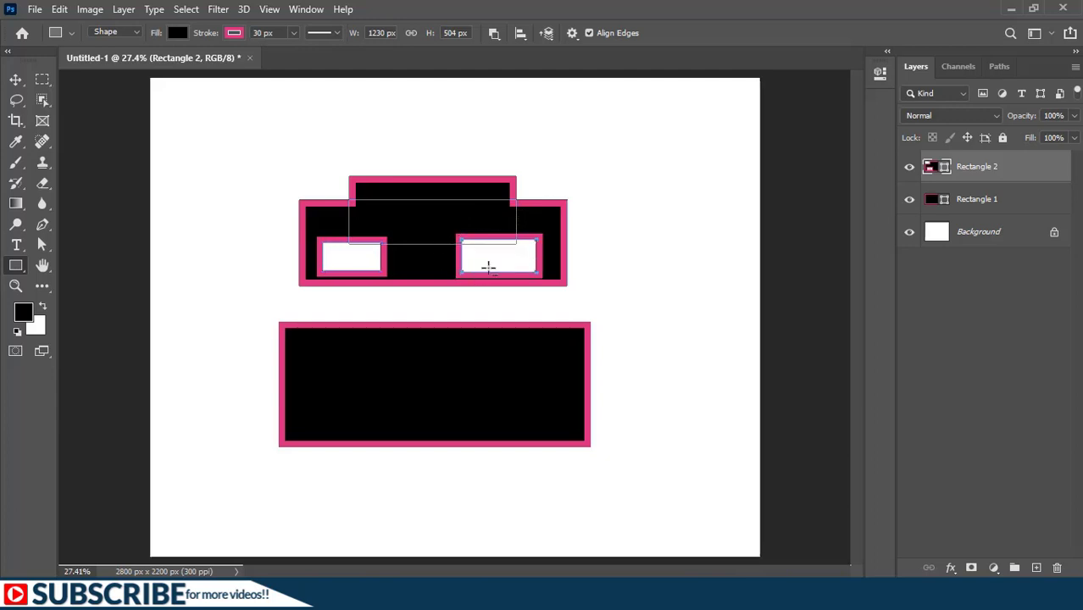
Step: Subtract a small oval from the Rectangle 2 shape, above and between its two rectangular holes, with the Ellipse tool
{"action": "left_click", "coordinate": [15, 267]}
{"action": "left_click", "coordinate": [70, 297]}
{"action": "left_click_drag", "start_coordinate": [413, 212], "coordinate": [444, 246]}
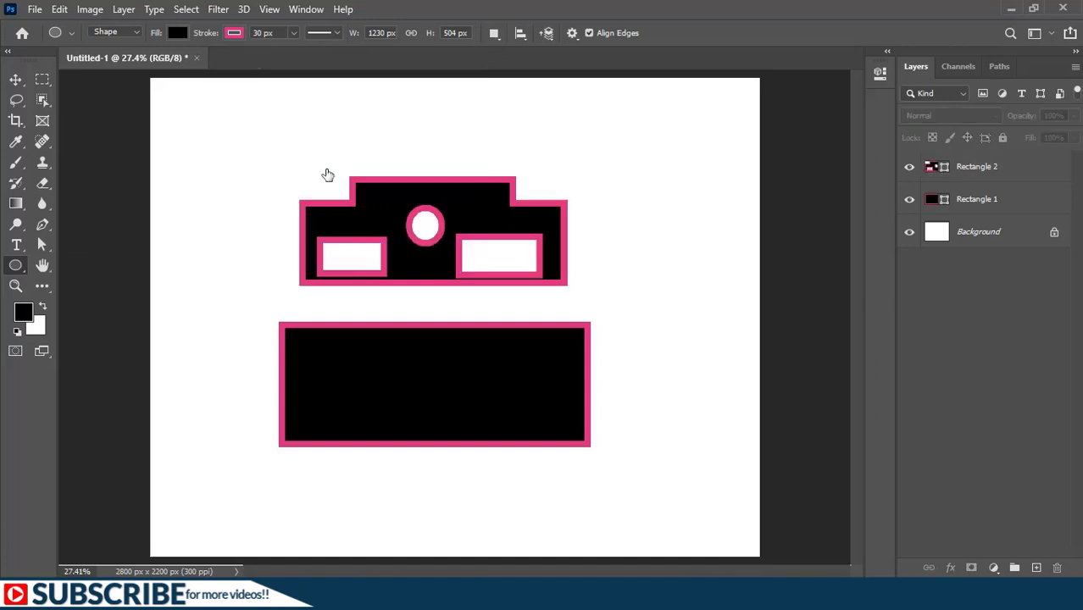
Step: Move the whole Rectangle 2 shape slightly up and left, and shift only its oval hole left with the Path Selection tool
{"action": "left_click", "coordinate": [15, 80]}
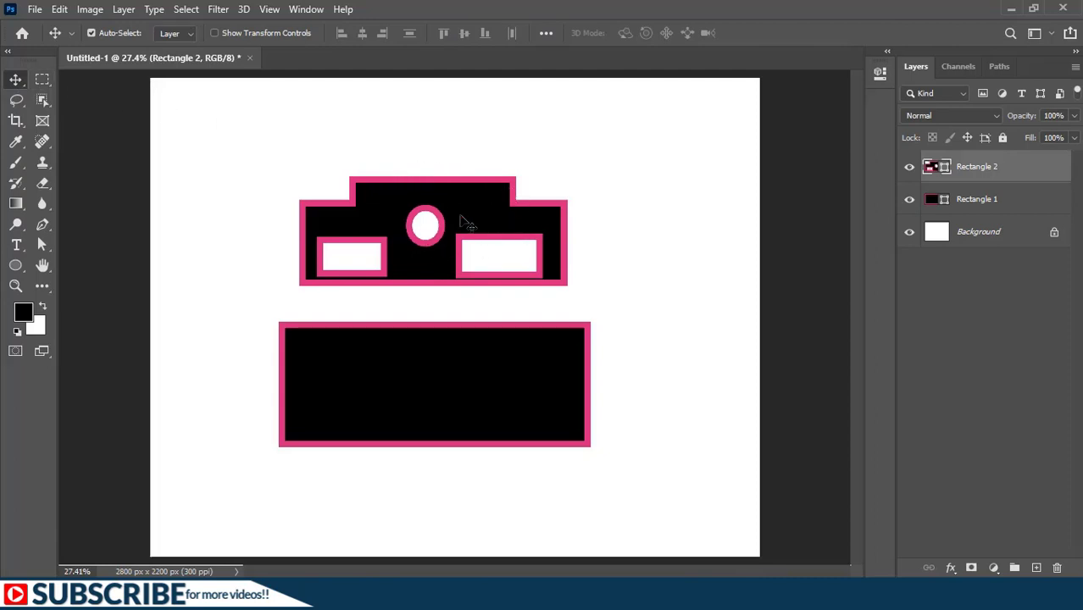
{"action": "mouse_move", "coordinate": [448, 249]}
{"action": "left_mouse_down"}
{"action": "mouse_move", "coordinate": [477, 208]}
{"action": "mouse_move", "coordinate": [439, 212]}
{"action": "mouse_move", "coordinate": [435, 236]}
{"action": "left_mouse_up"}
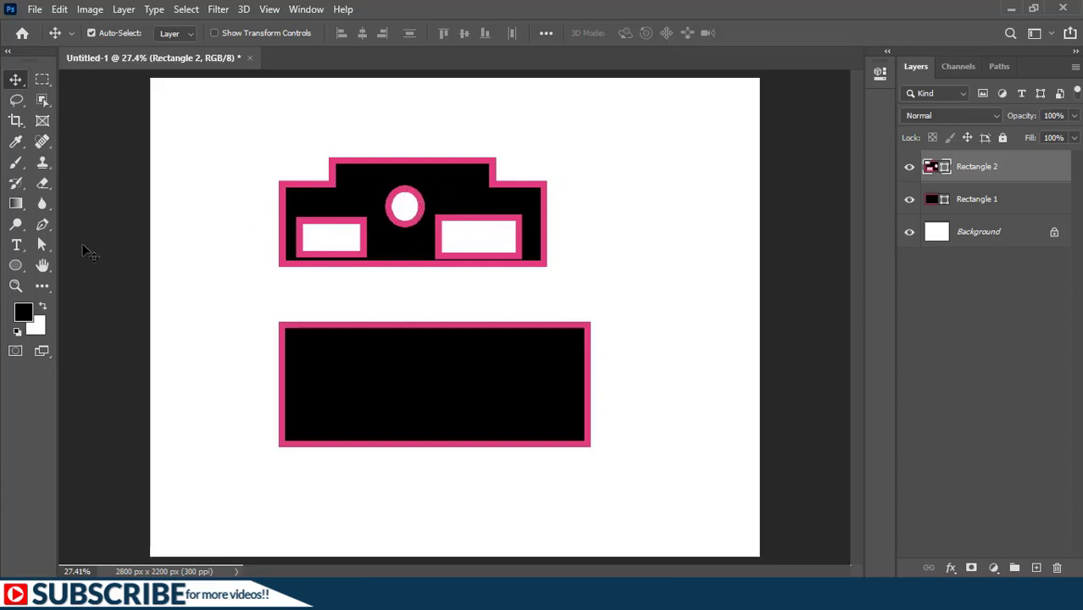
{"action": "left_click", "coordinate": [45, 245]}
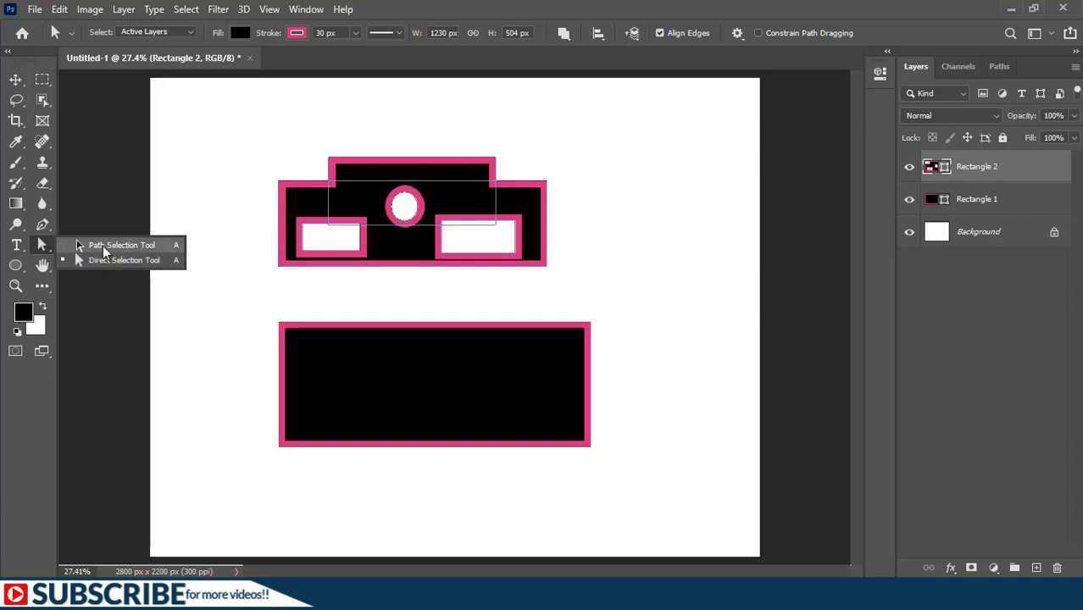
{"action": "left_click", "coordinate": [103, 247]}
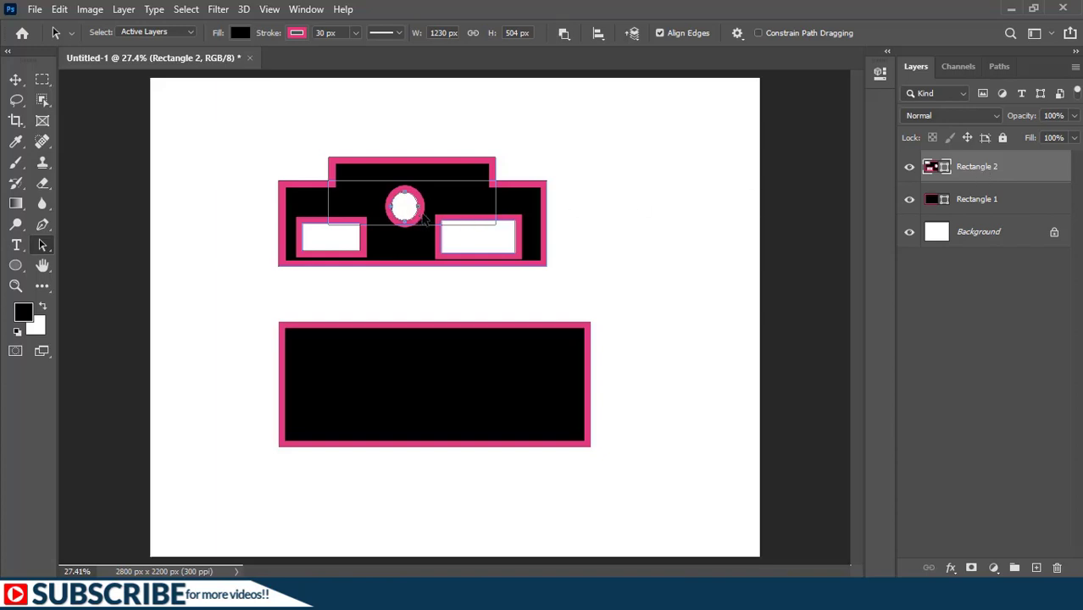
{"action": "left_click_drag", "start_coordinate": [424, 217], "coordinate": [379, 206]}
Step: Pull the oval hole's right anchor point far to the right with the Direct Selection tool, forming a teardrop
{"action": "right_click", "coordinate": [44, 245]}
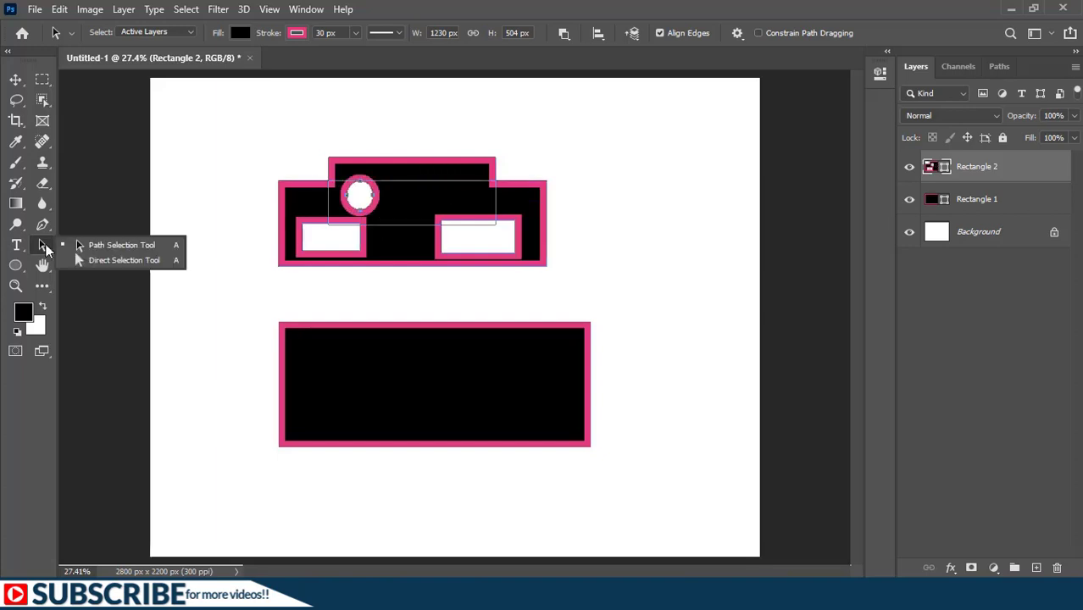
{"action": "left_click", "coordinate": [95, 260]}
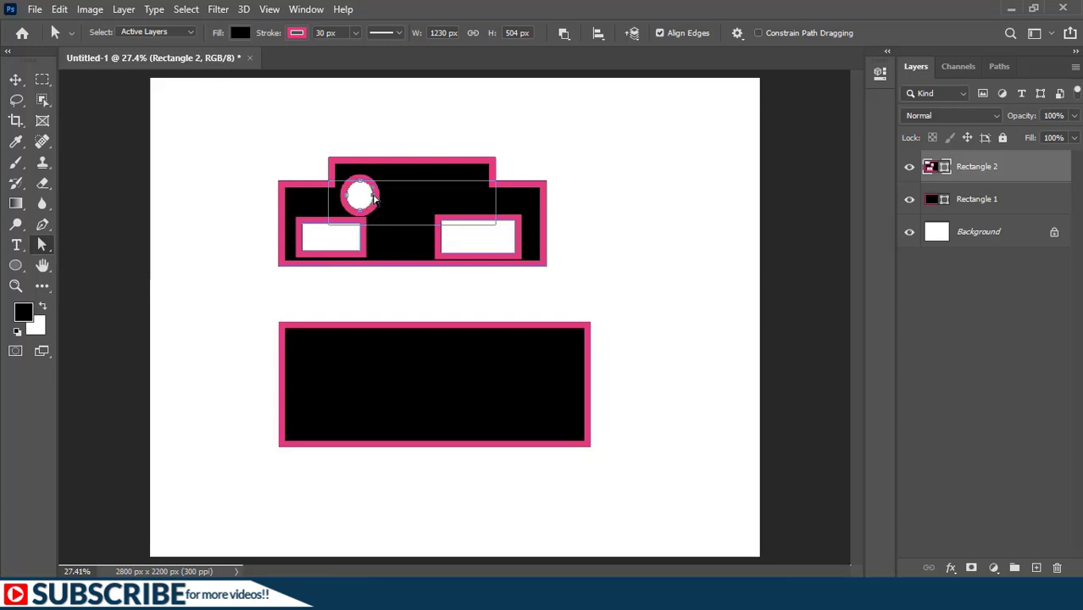
{"action": "left_click_drag", "start_coordinate": [374, 198], "coordinate": [475, 198]}
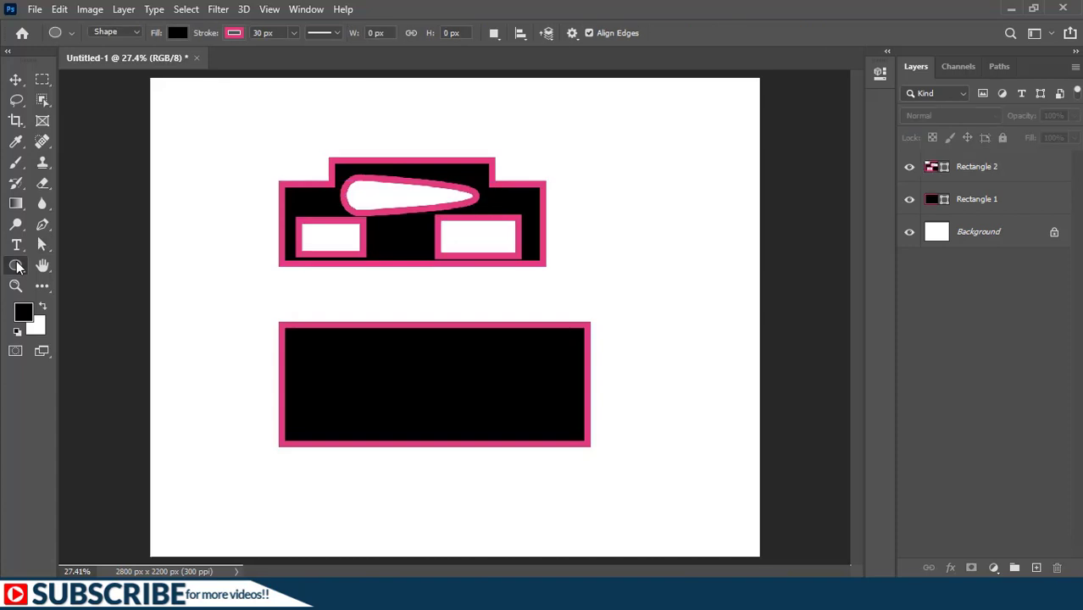
Step: Draw a tall ellipse about 468 by 811 px on its own new layer beside the Rectangle 2 shape
{"action": "right_click", "coordinate": [16, 266]}
{"action": "left_click", "coordinate": [80, 294]}
{"action": "left_click", "coordinate": [494, 35]}
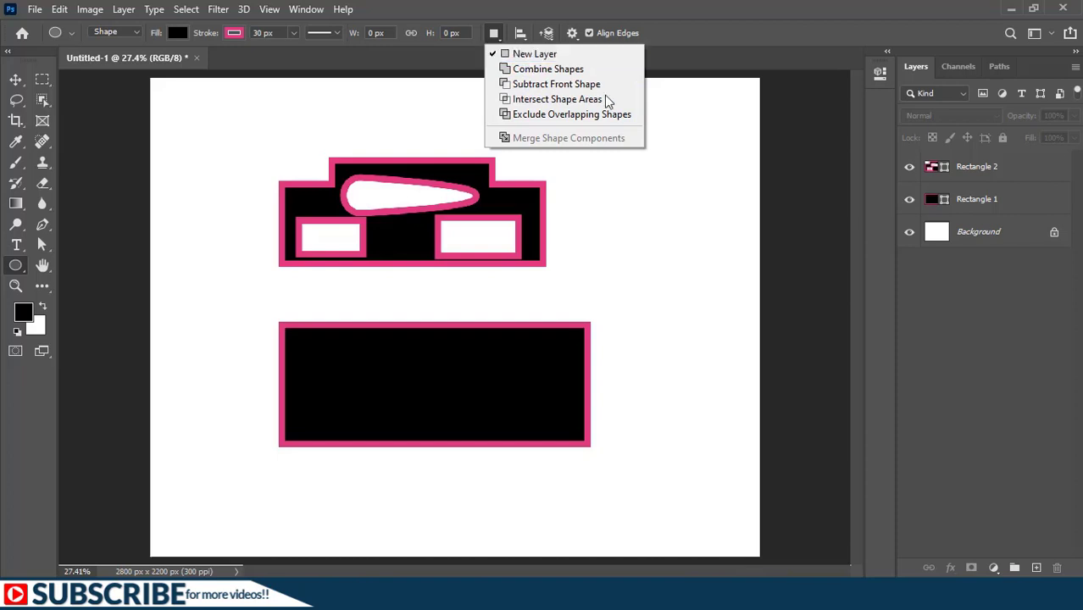
{"action": "left_click", "coordinate": [1011, 324]}
{"action": "mouse_move", "coordinate": [619, 159]}
{"action": "left_mouse_down"}
{"action": "mouse_move", "coordinate": [718, 346]}
{"action": "mouse_move", "coordinate": [721, 336]}
{"action": "left_mouse_up"}
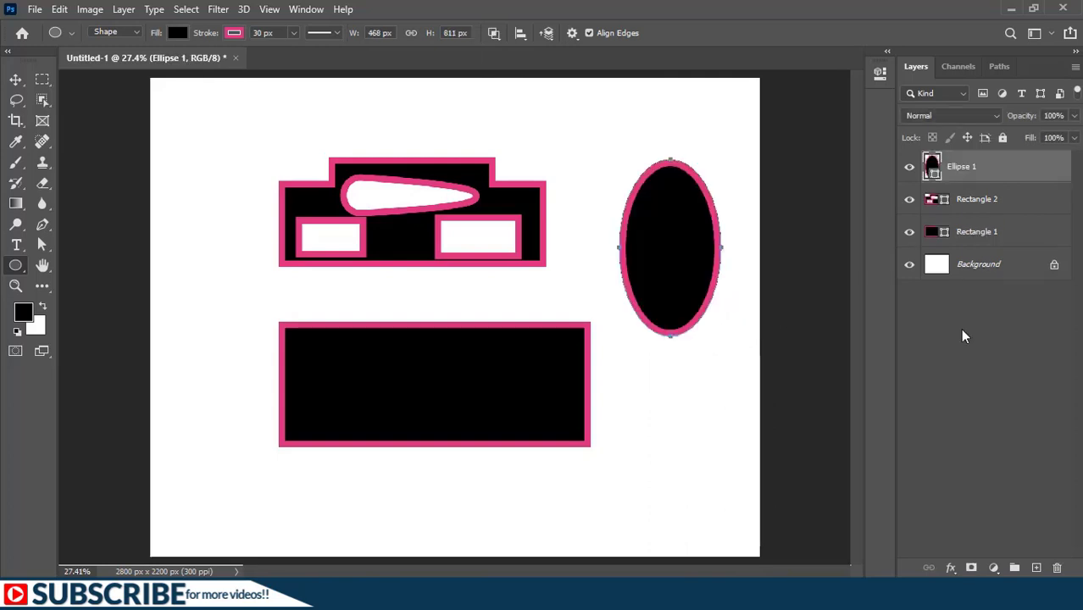
{"action": "left_click", "coordinate": [963, 336]}
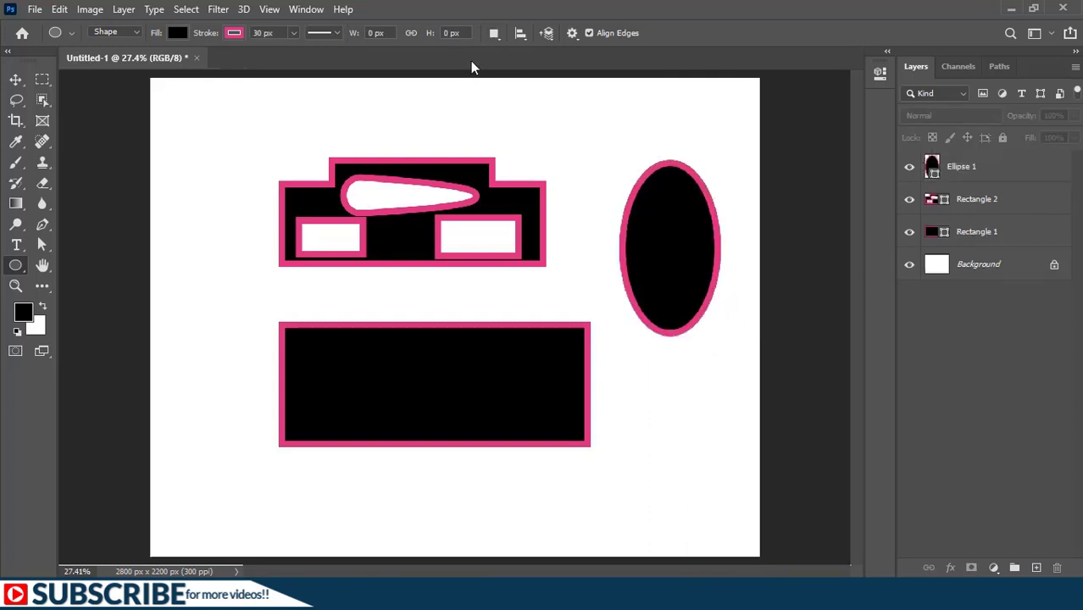
Step: Draw a wide ellipse about 818 by 373 px across the middle of Ellipse 1 using Intersect Shape Areas
{"action": "left_click", "coordinate": [492, 33]}
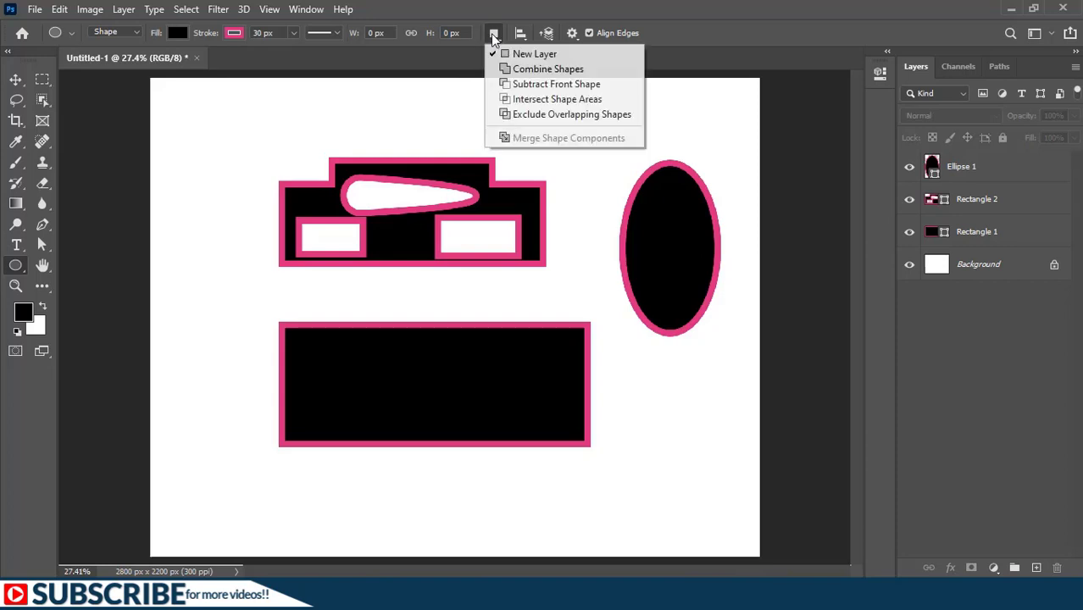
{"action": "left_click", "coordinate": [521, 100]}
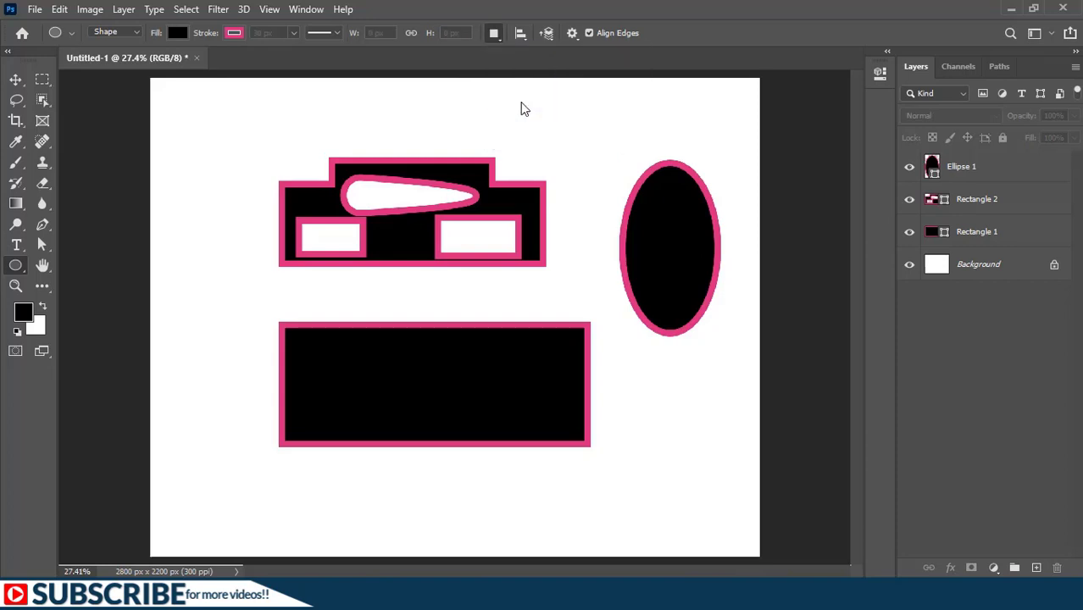
{"action": "left_click", "coordinate": [967, 168]}
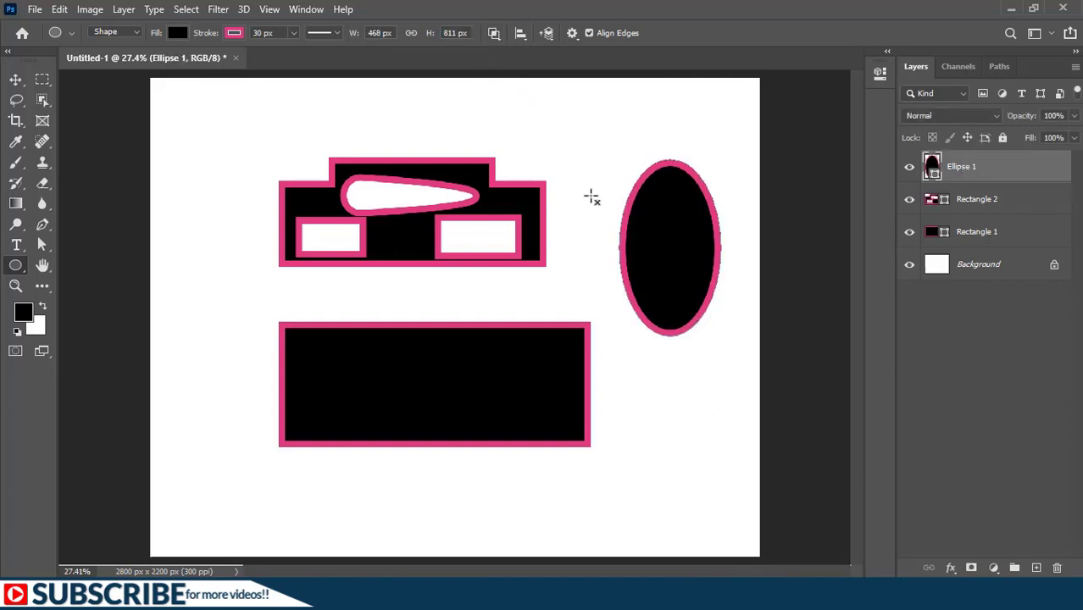
{"action": "mouse_move", "coordinate": [586, 196]}
{"action": "left_mouse_down"}
{"action": "mouse_move", "coordinate": [641, 278]}
{"action": "mouse_move", "coordinate": [762, 273]}
{"action": "mouse_move", "coordinate": [757, 280]}
{"action": "left_mouse_up"}
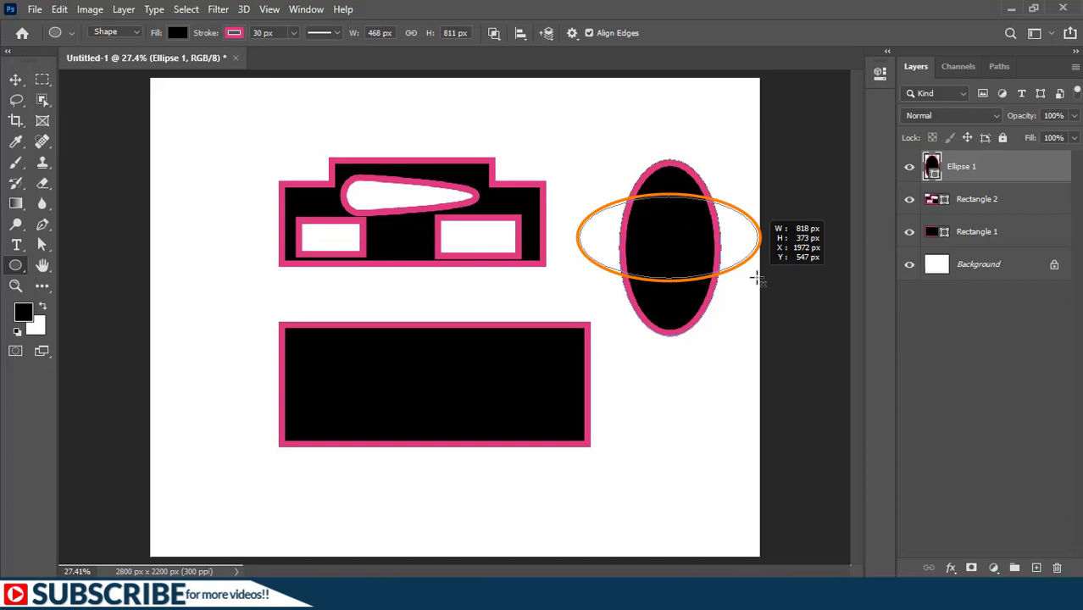
{"action": "left_click_drag", "start_coordinate": [756, 280], "coordinate": [756, 280]}
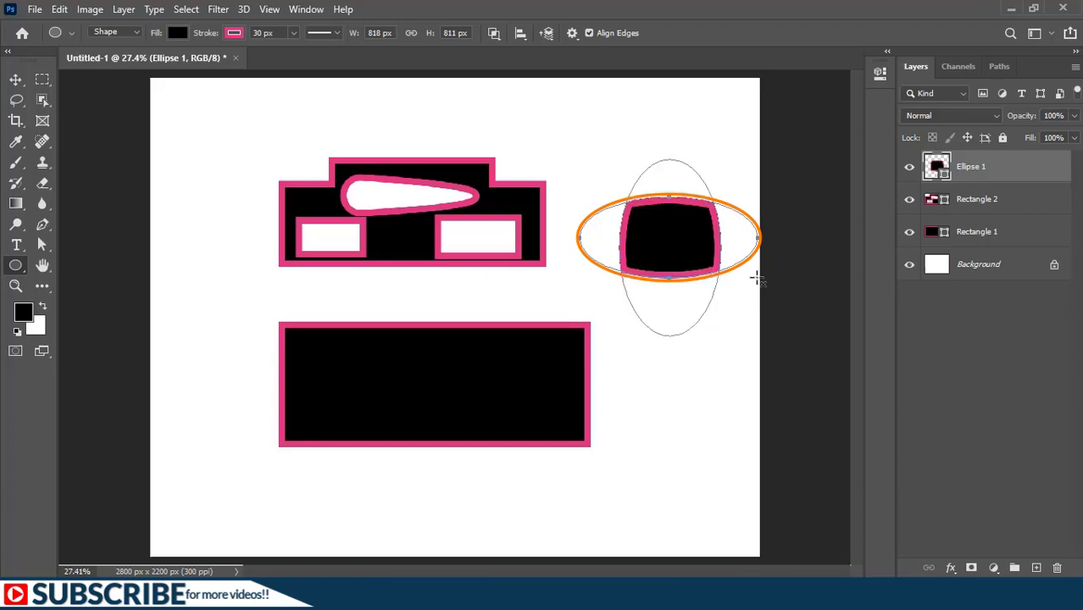
Step: Merge the shape components of the two intersecting ellipses into a single path
{"action": "left_click", "coordinate": [493, 34]}
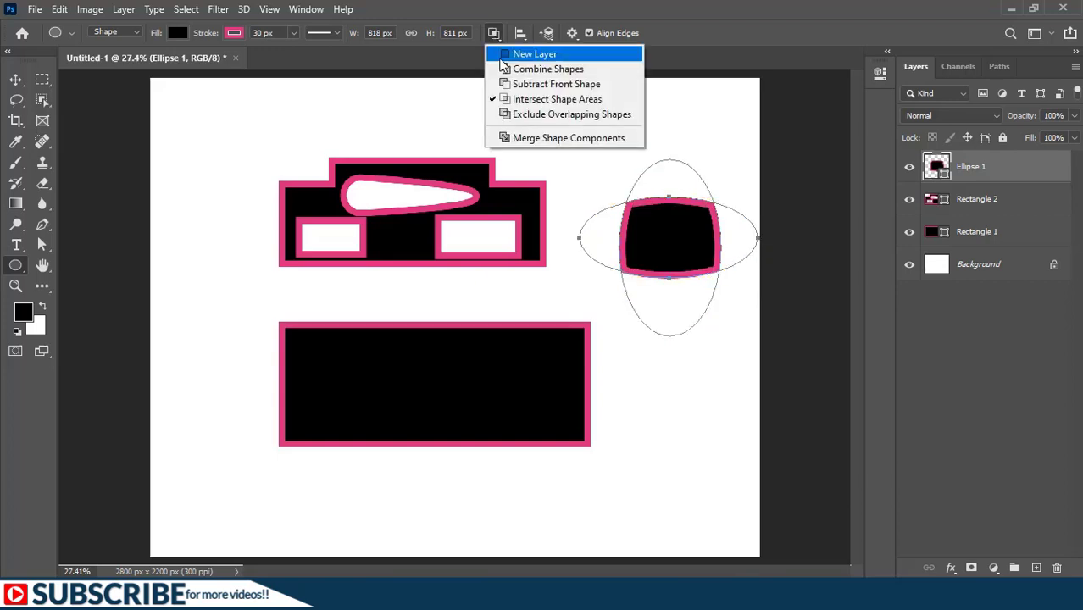
{"action": "left_click", "coordinate": [591, 138]}
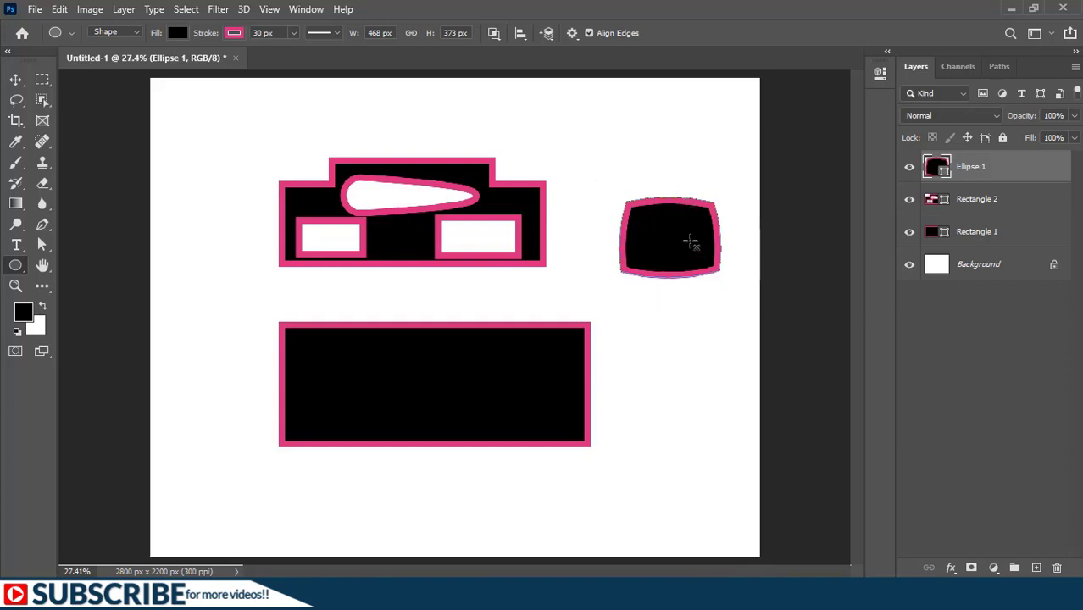
{"action": "left_click_drag", "start_coordinate": [677, 391], "coordinate": [679, 391]}
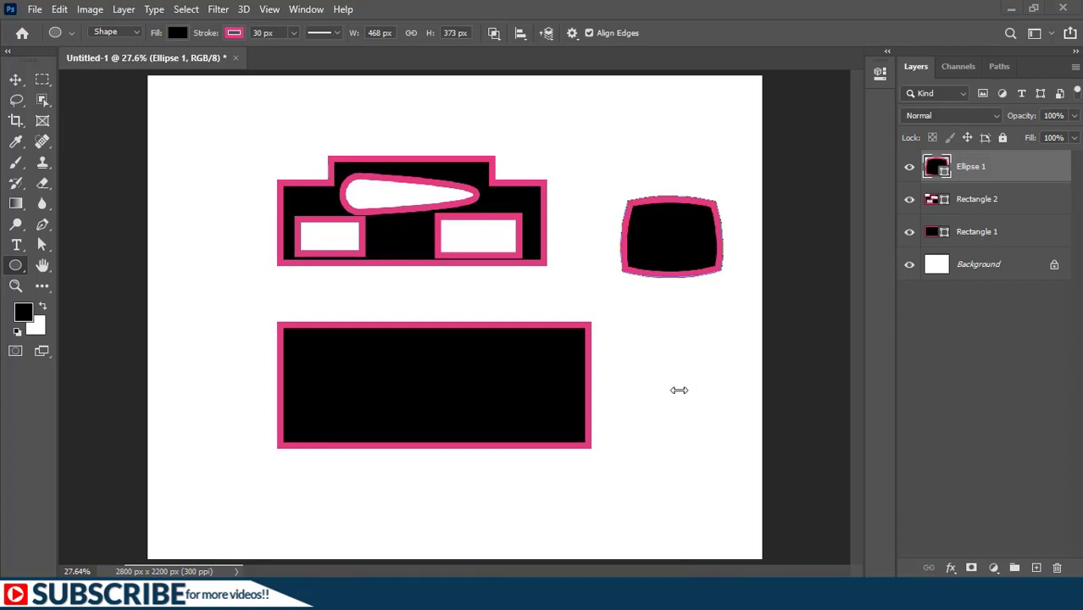
Step: Delete all the shape layers above the Background and draw a circle about 990 px in diameter near the canvas centre
{"action": "left_click", "coordinate": [1013, 241], "text": "shift"}
{"action": "key", "text": "Delete"}
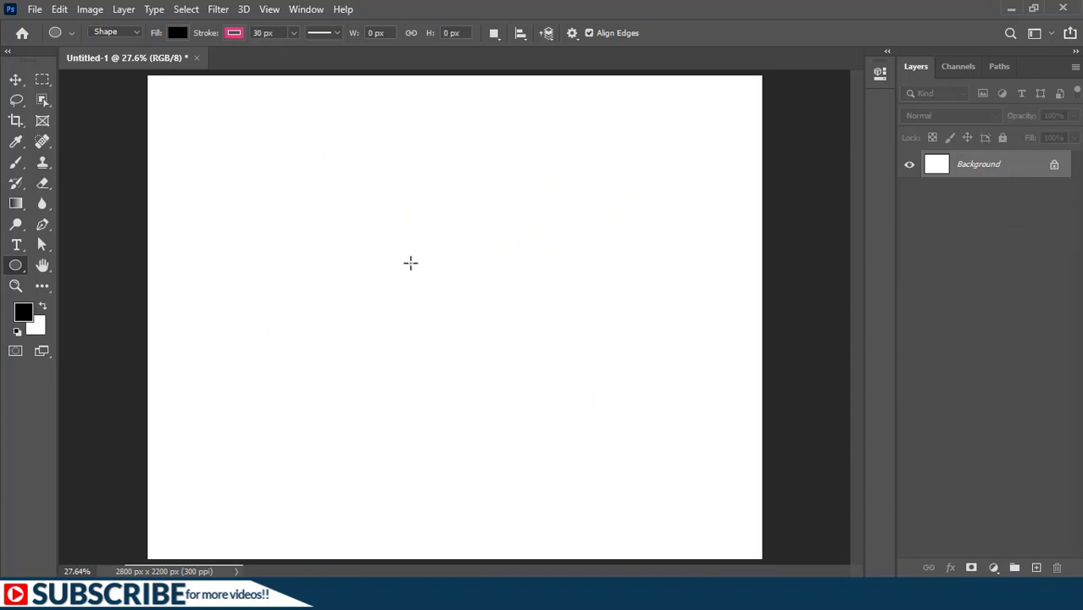
{"action": "mouse_move", "coordinate": [307, 206]}
{"action": "left_mouse_down"}
{"action": "mouse_move", "coordinate": [406, 319]}
{"action": "mouse_move", "coordinate": [580, 454]}
{"action": "mouse_move", "coordinate": [551, 446]}
{"action": "mouse_move", "coordinate": [532, 414]}
{"action": "mouse_move", "coordinate": [551, 436]}
{"action": "mouse_move", "coordinate": [544, 426]}
{"action": "left_mouse_up"}
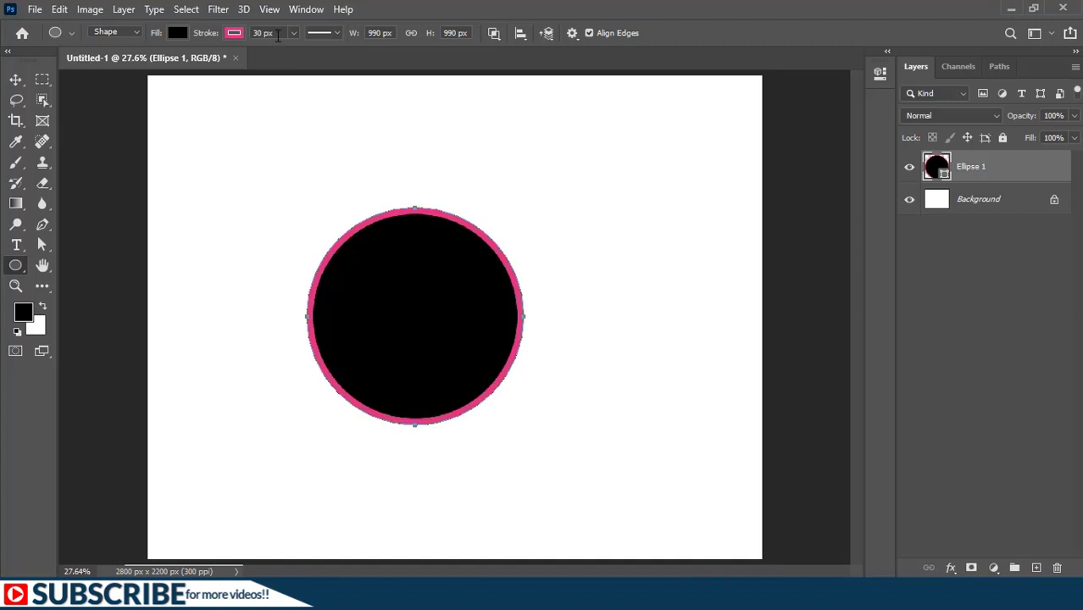
Step: Give the circle an 80 px dark green stroke and a lighter green fill
{"action": "left_click_drag", "start_coordinate": [278, 35], "coordinate": [220, 33]}
{"action": "type", "text": "80"}
{"action": "key", "text": "Return"}
{"action": "left_click", "coordinate": [235, 32]}
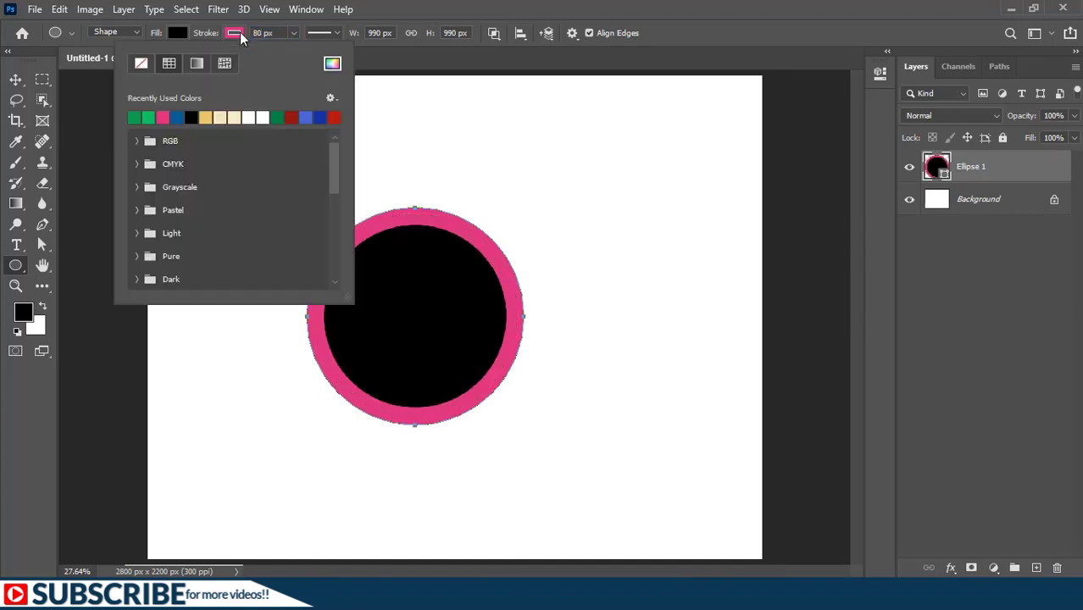
{"action": "left_click", "coordinate": [146, 115]}
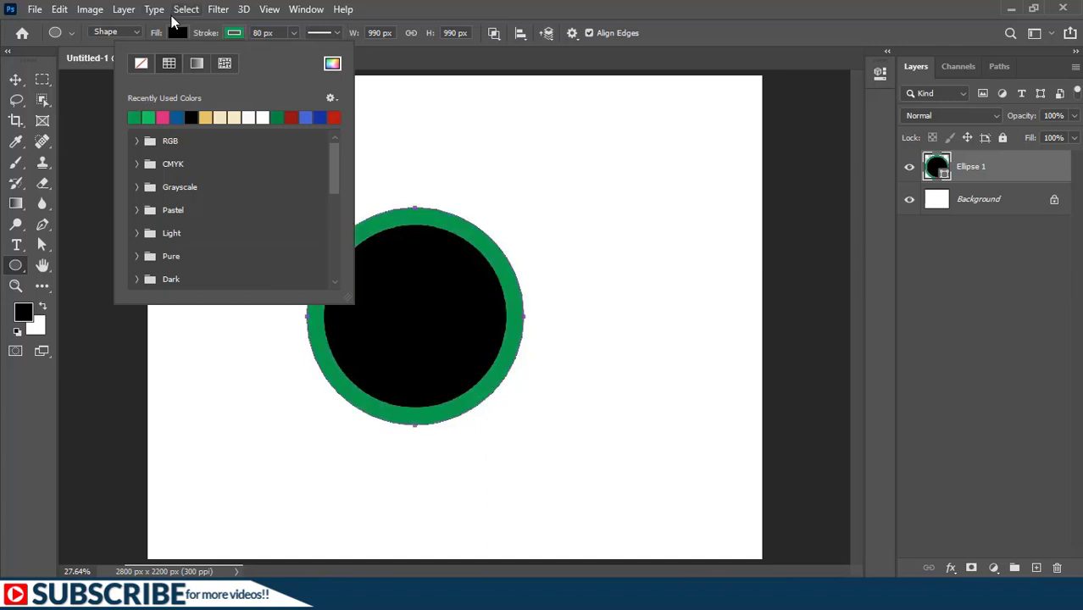
{"action": "left_click", "coordinate": [176, 32]}
{"action": "left_click", "coordinate": [175, 32]}
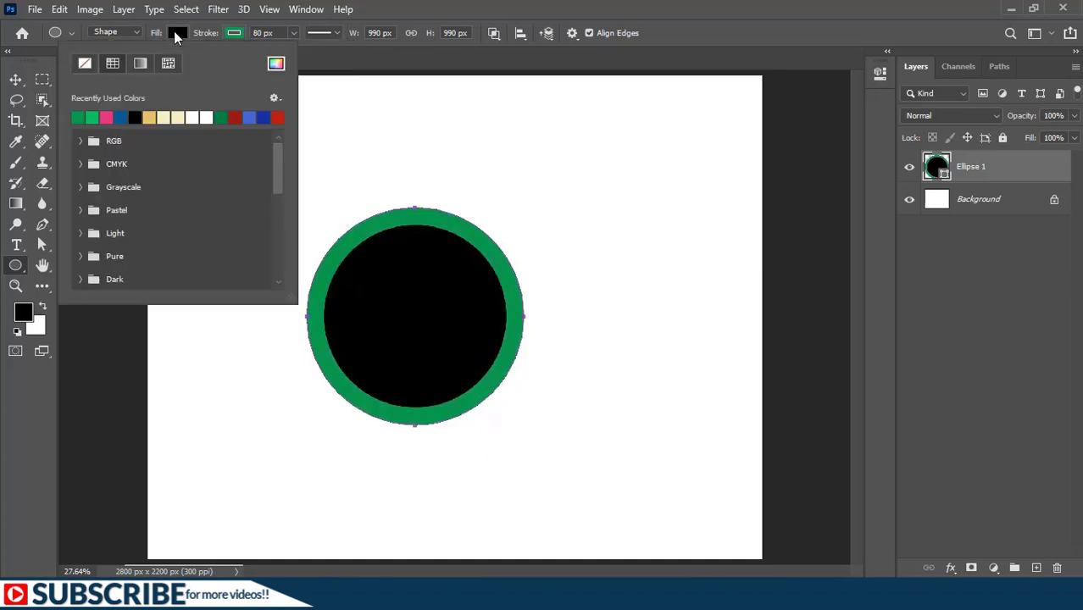
{"action": "left_click", "coordinate": [95, 115]}
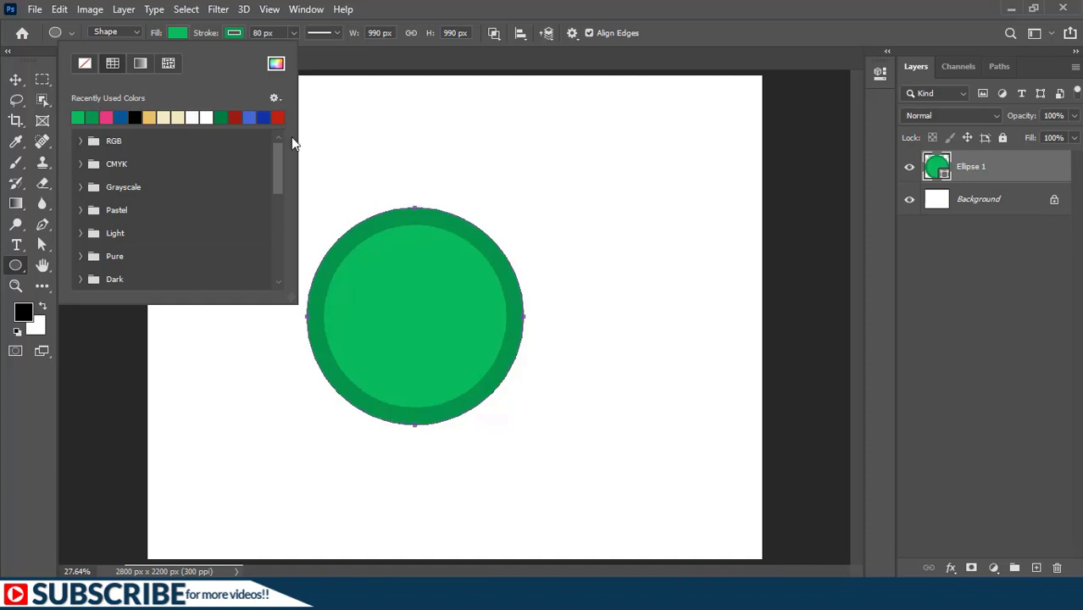
{"action": "left_click", "coordinate": [935, 303]}
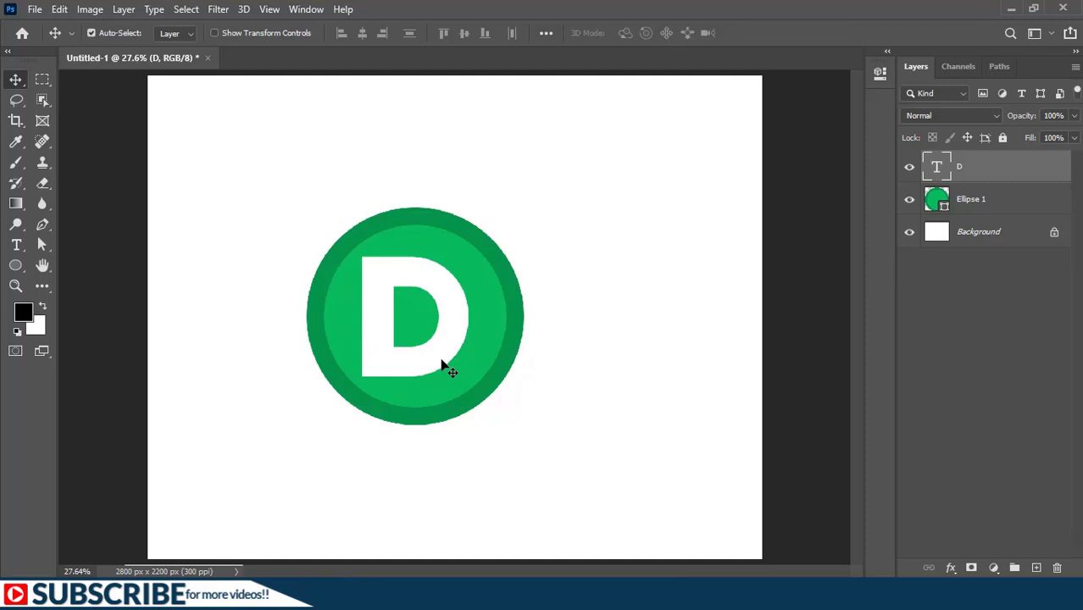
Step: Nudge the white letter D to the right inside the green circle
{"action": "key", "text": "shift+Right"}
{"action": "key", "text": "shift+Right"}
{"action": "key", "text": "shift+Right"}
{"action": "key", "text": "shift+Right"}
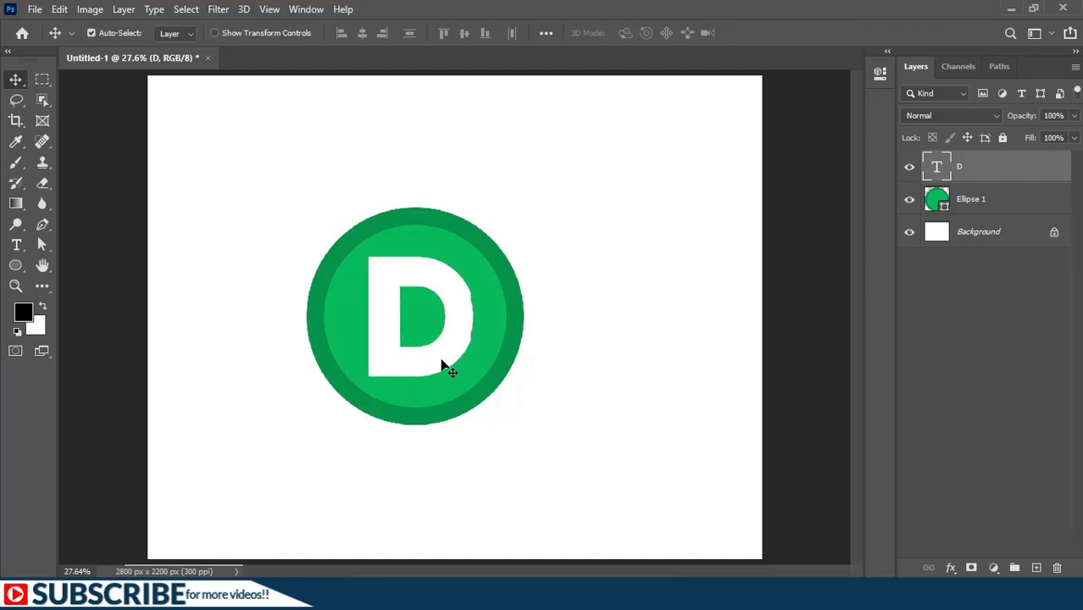
Step: Draw a tall rectangle about 800 by 1782 px over the circle, with its left edge aligned to the D's left edge
{"action": "right_click", "coordinate": [18, 263]}
{"action": "left_click", "coordinate": [77, 259]}
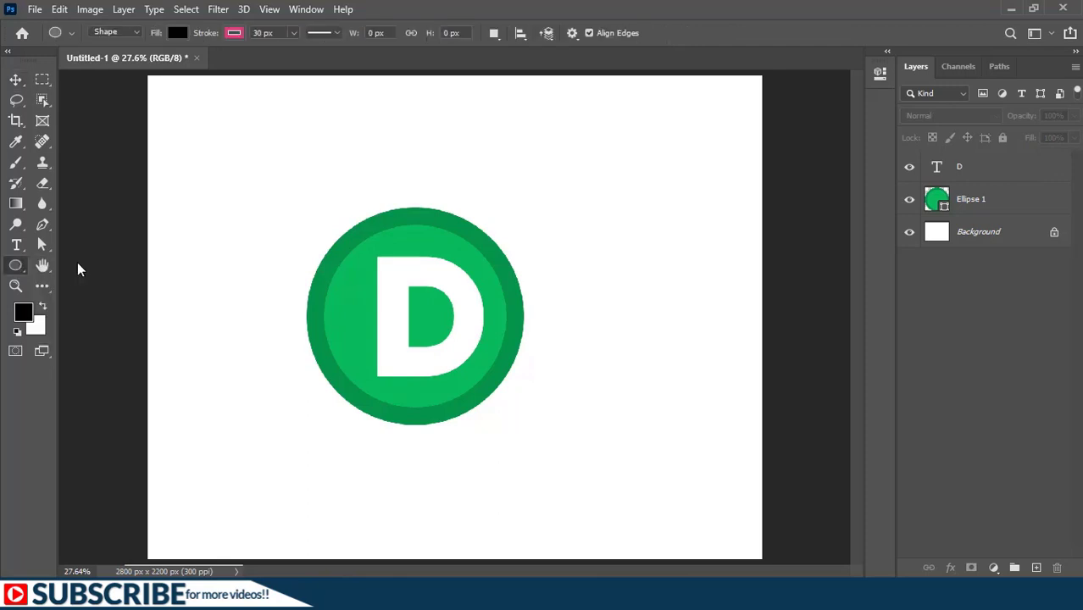
{"action": "mouse_move", "coordinate": [421, 130]}
{"action": "left_mouse_down"}
{"action": "mouse_move", "coordinate": [460, 346]}
{"action": "mouse_move", "coordinate": [467, 503]}
{"action": "mouse_move", "coordinate": [570, 523]}
{"action": "mouse_move", "coordinate": [553, 526]}
{"action": "left_mouse_up"}
{"action": "key", "text": "space"}
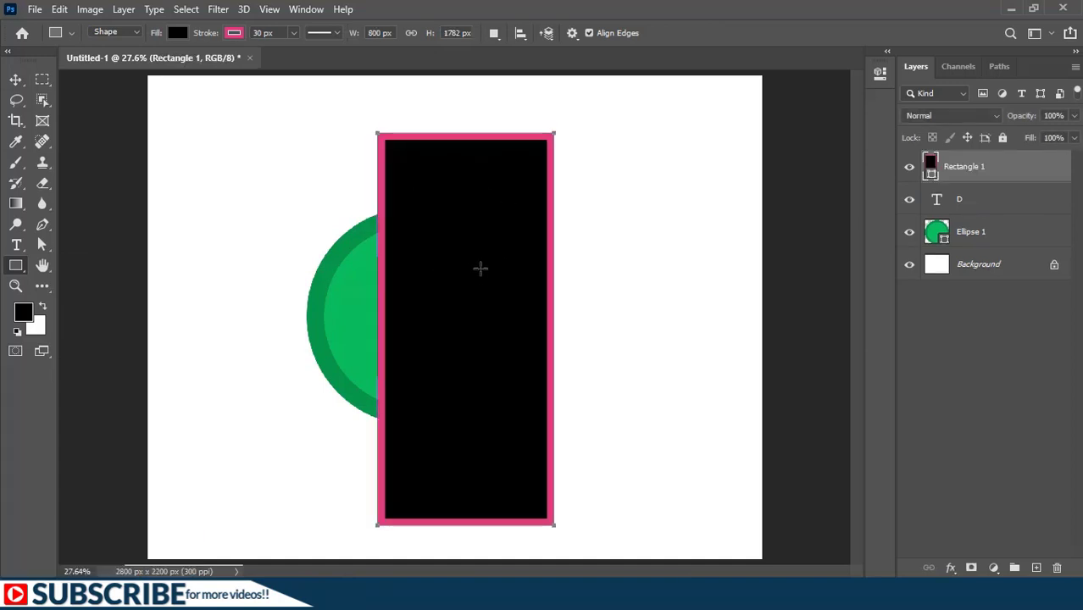
Step: Remove the stroke from the tall rectangle and fill it with white
{"action": "left_click", "coordinate": [234, 33]}
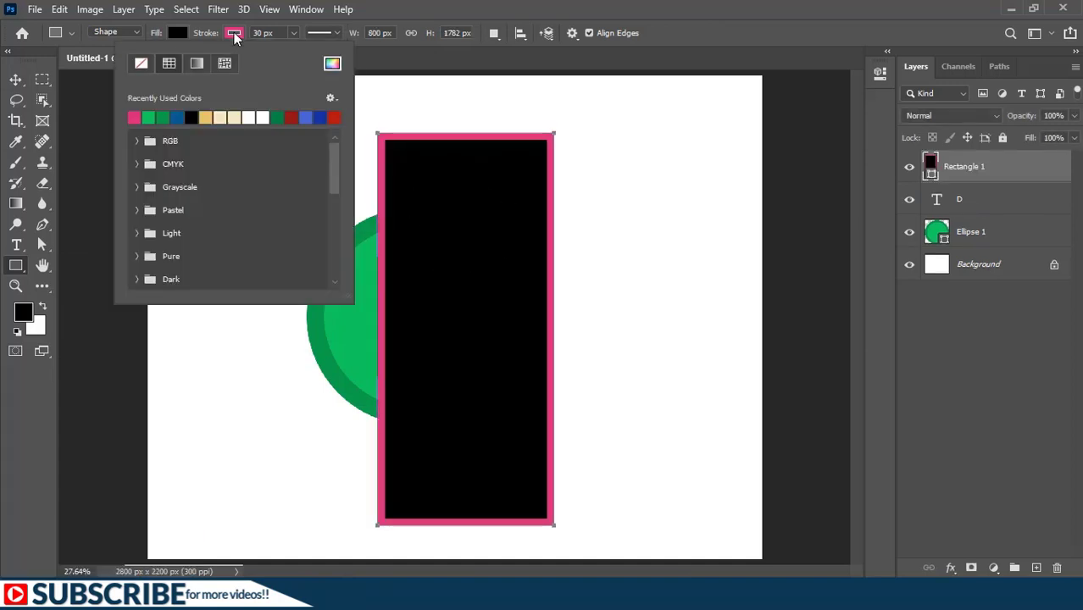
{"action": "left_click", "coordinate": [139, 66]}
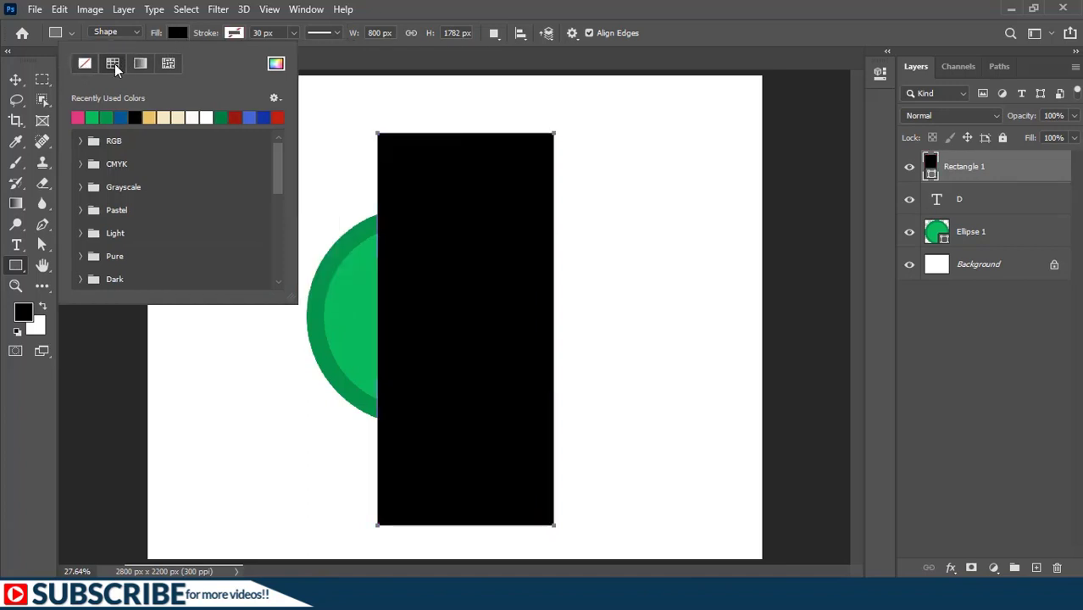
{"action": "left_click", "coordinate": [208, 118]}
{"action": "left_click", "coordinate": [951, 177]}
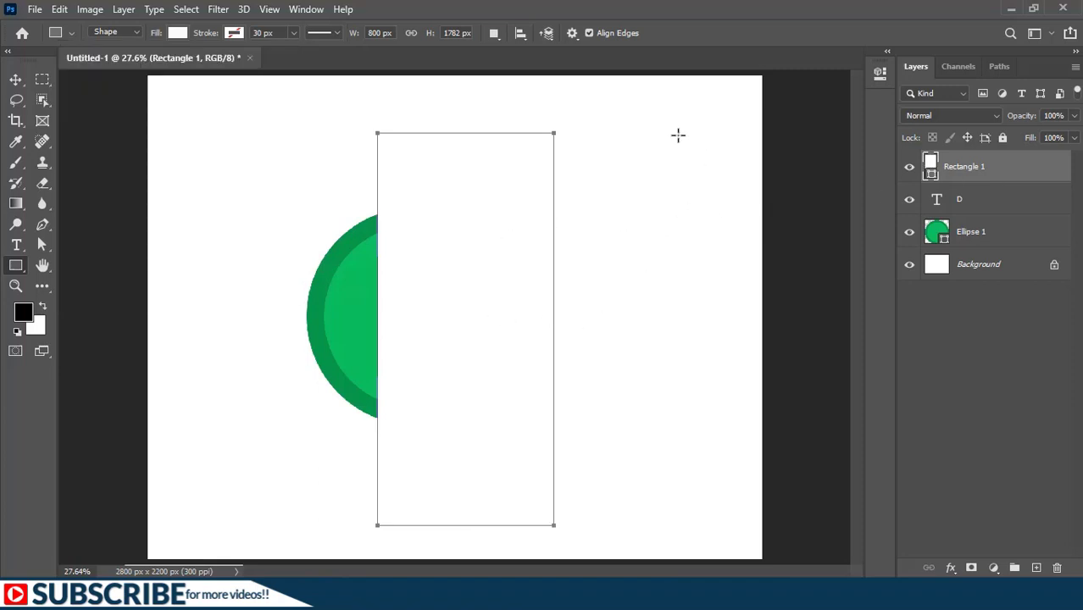
Step: Replace the Background layer with a black Solid Color fill layer placed beneath the Ellipse 1 layer
{"action": "left_click", "coordinate": [1054, 265]}
{"action": "key", "text": "Delete"}
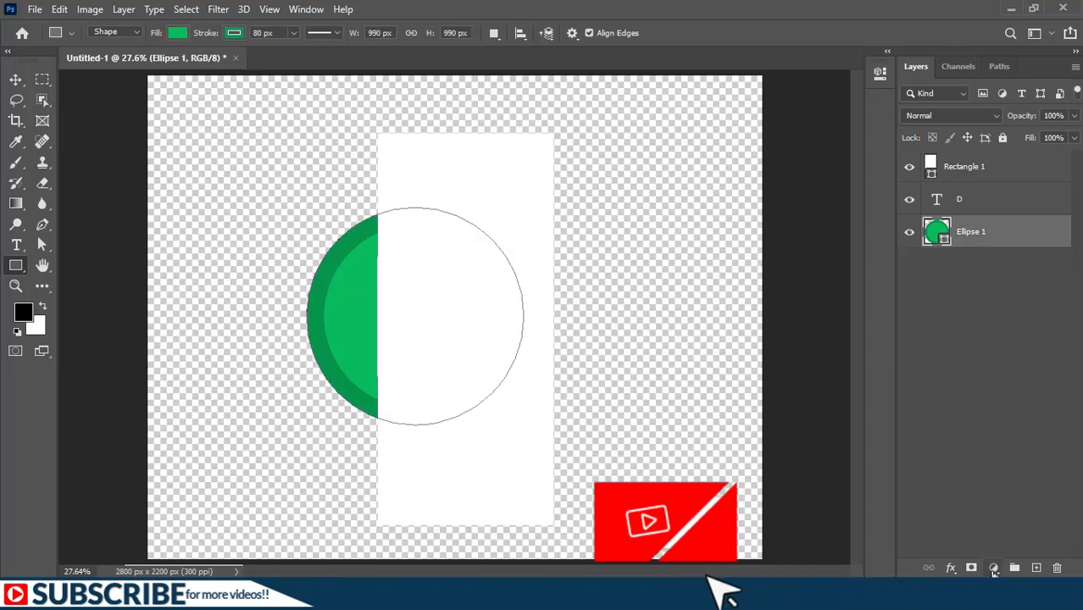
{"action": "left_click", "coordinate": [994, 568]}
{"action": "left_click", "coordinate": [994, 297]}
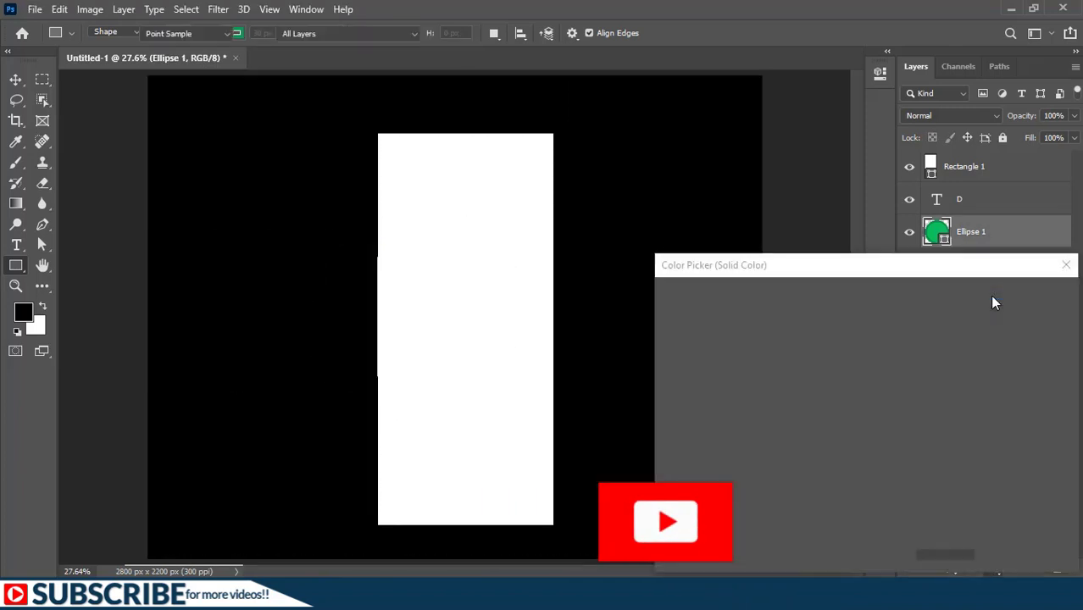
{"action": "left_click", "coordinate": [1017, 297]}
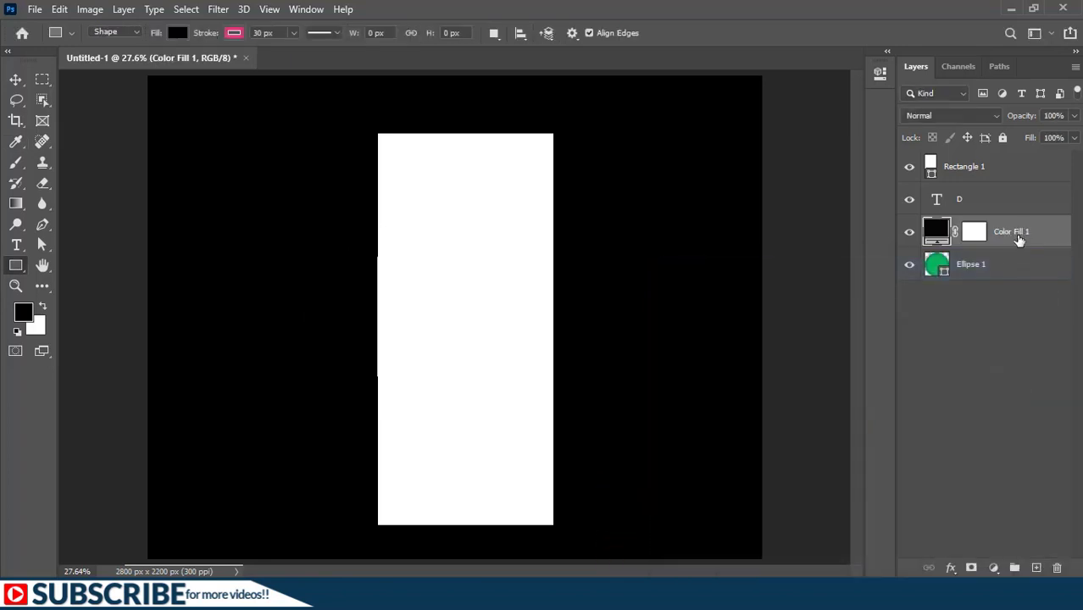
{"action": "left_click_drag", "start_coordinate": [1018, 231], "coordinate": [1021, 305]}
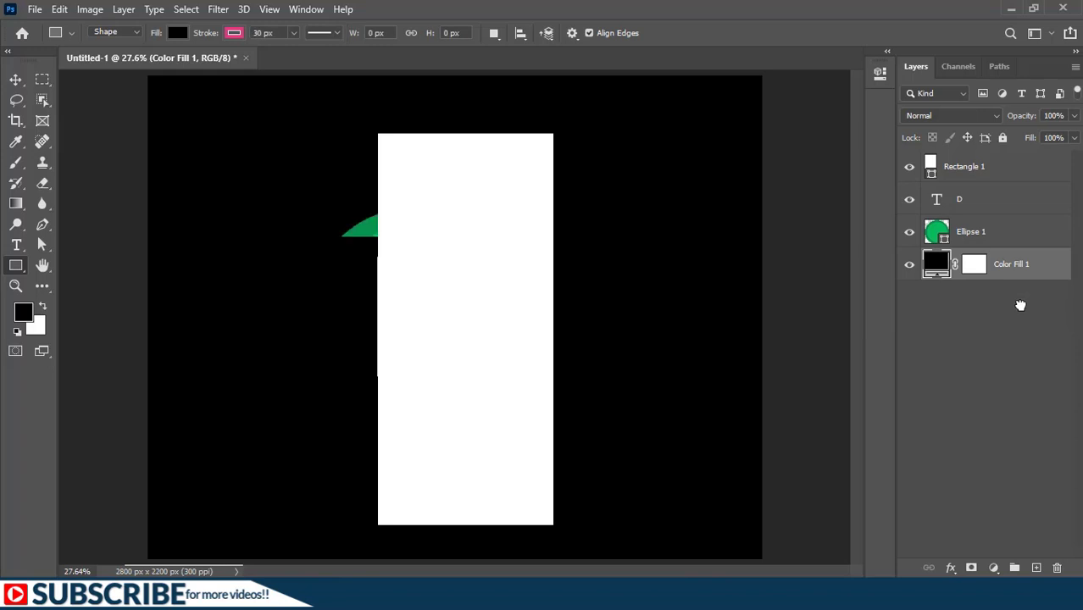
Step: Transform Rectangle 1 with its reference point at the lower-left corner, rotating it clockwise so its long edge runs diagonally across the D
{"action": "left_click", "coordinate": [975, 168]}
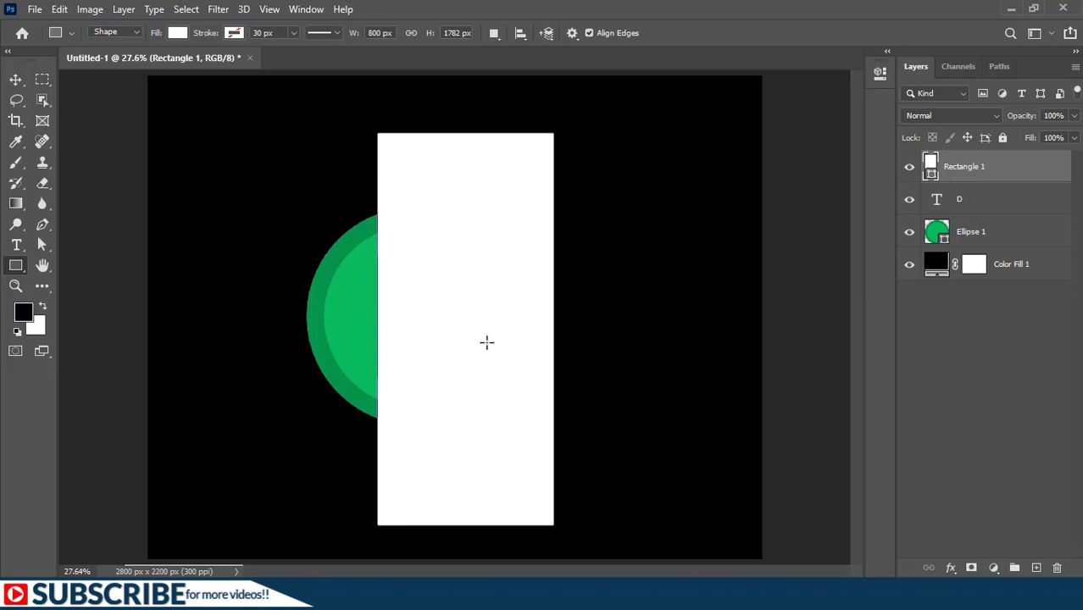
{"action": "key", "text": "ctrl+t"}
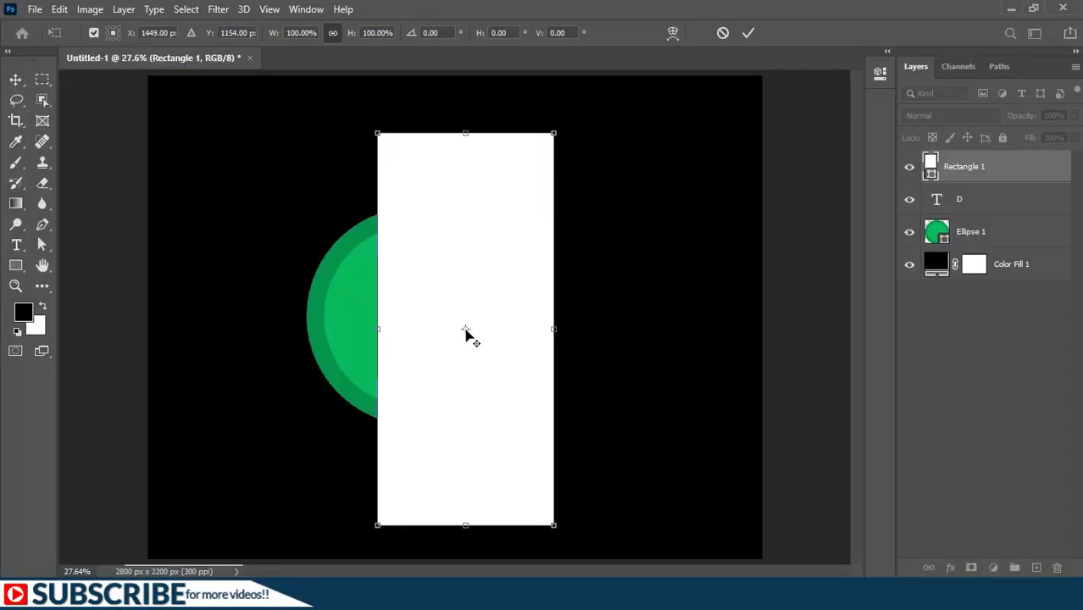
{"action": "mouse_move", "coordinate": [467, 333]}
{"action": "left_mouse_down"}
{"action": "mouse_move", "coordinate": [380, 529]}
{"action": "mouse_move", "coordinate": [386, 536]}
{"action": "left_mouse_up"}
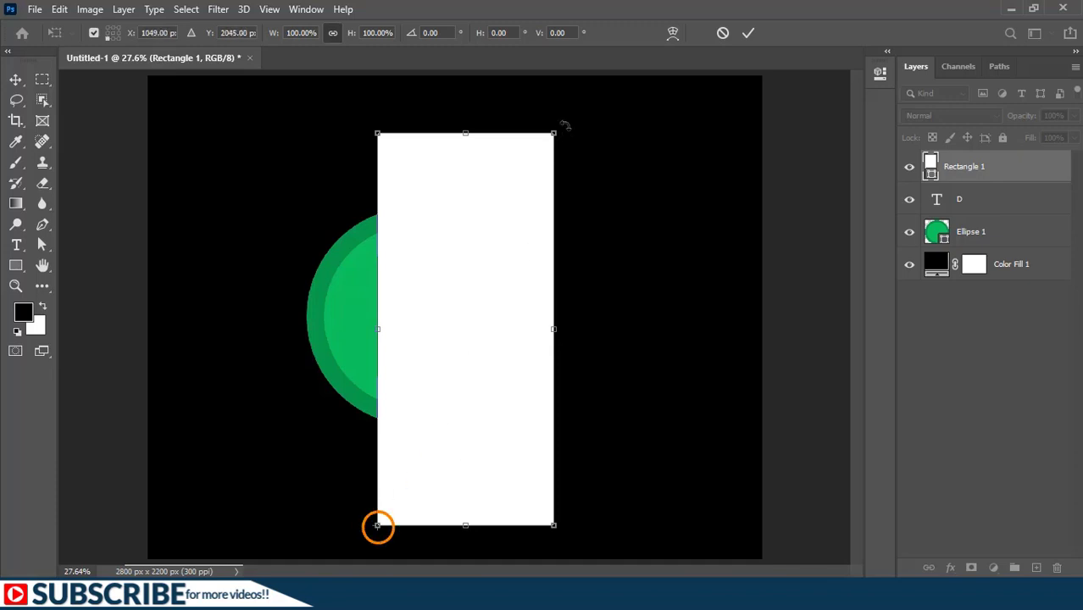
{"action": "left_click_drag", "start_coordinate": [565, 126], "coordinate": [663, 197]}
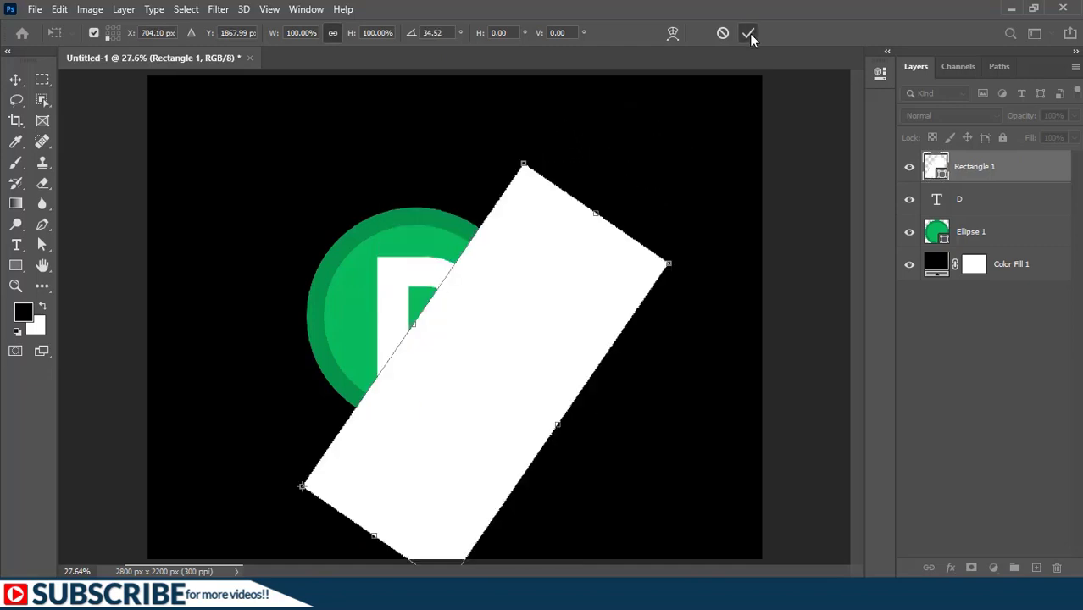
{"action": "left_click", "coordinate": [750, 34]}
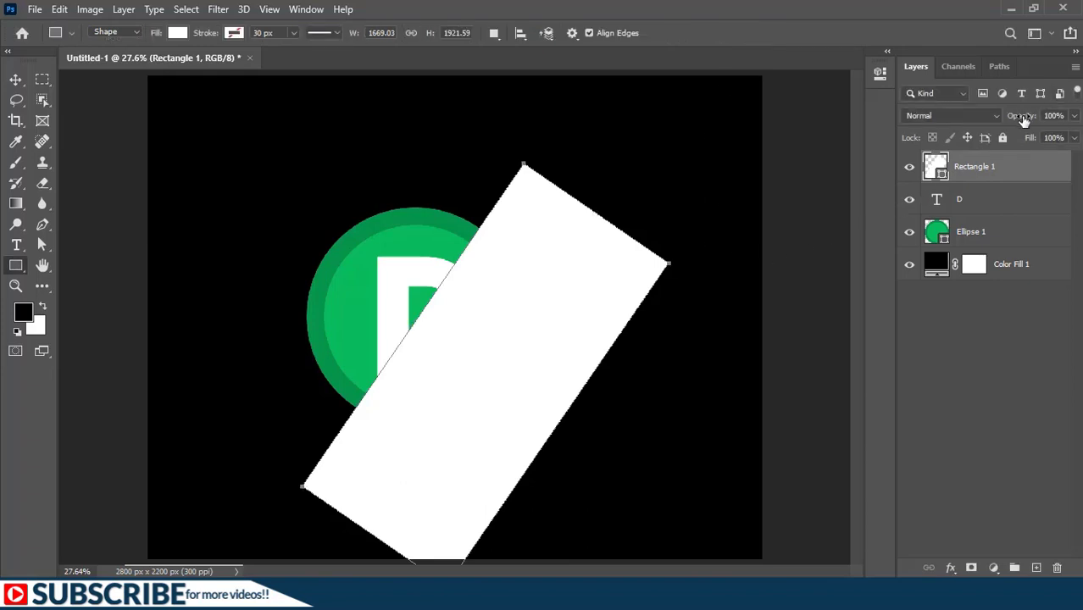
Step: Check Rectangle 1 against the D by temporarily lowering its opacity to 55%, and place its layer directly beneath the D text layer
{"action": "left_click_drag", "start_coordinate": [1024, 120], "coordinate": [987, 126]}
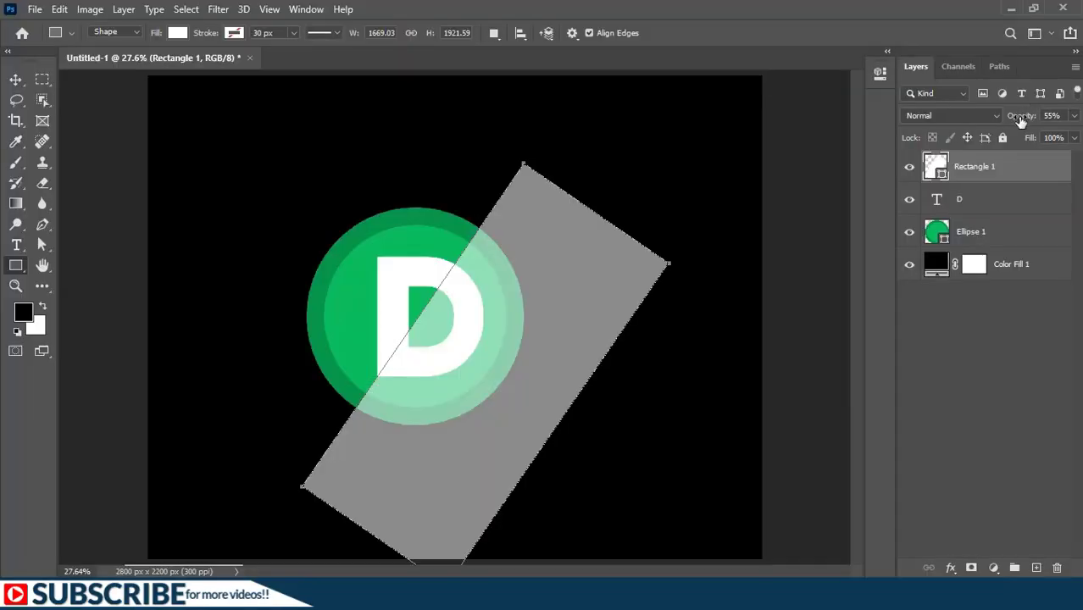
{"action": "left_click_drag", "start_coordinate": [1020, 120], "coordinate": [1080, 121]}
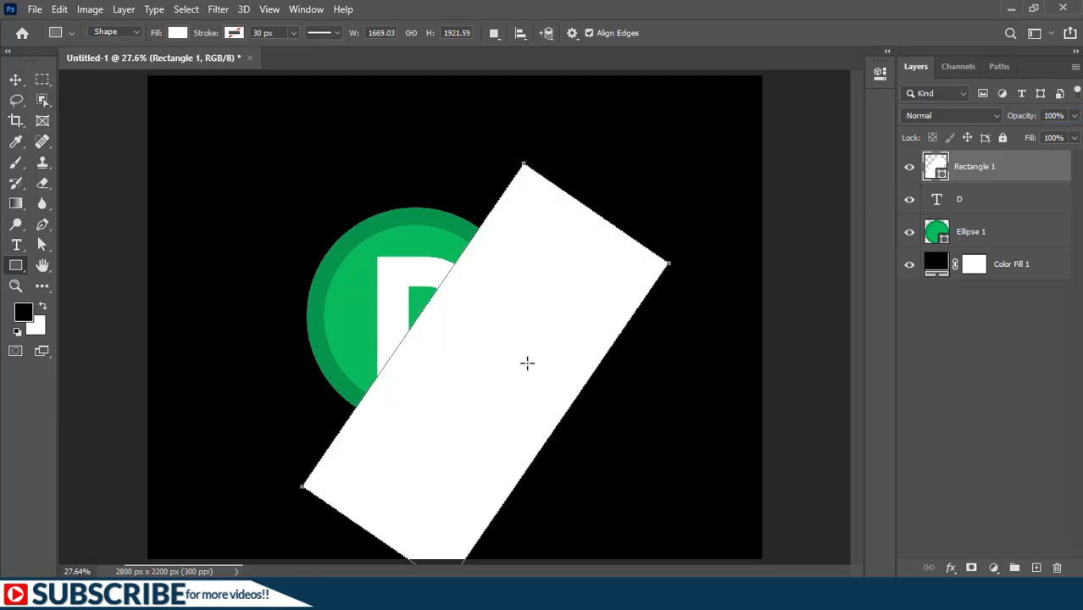
{"action": "left_click_drag", "start_coordinate": [1009, 166], "coordinate": [1001, 208]}
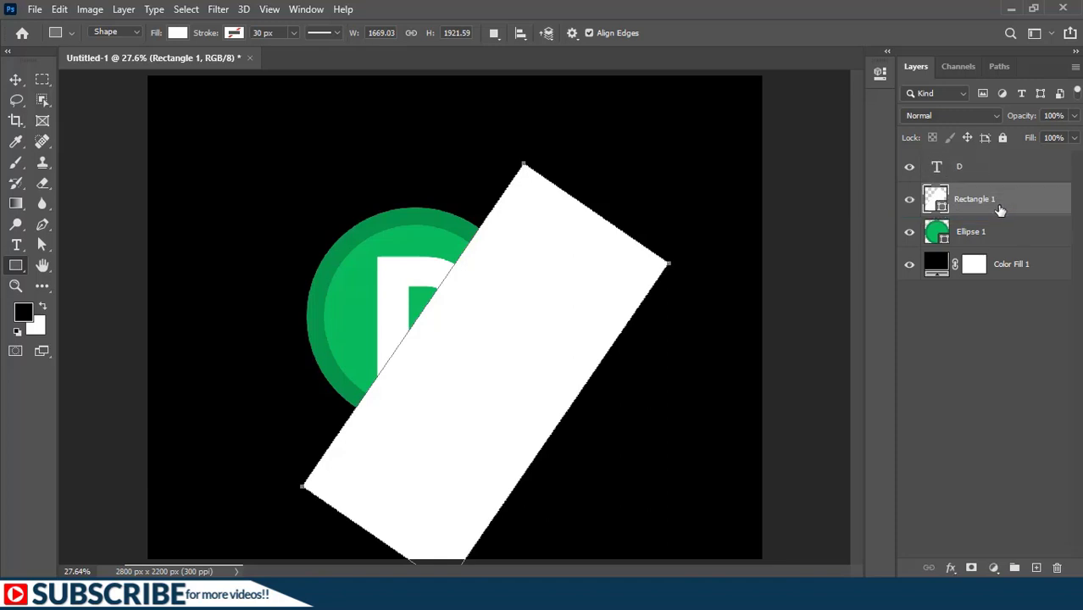
Step: Hide the D text layer and try clipping Rectangle 1 to Ellipse 1 at 71% opacity, then restore full opacity and release the clip
{"action": "left_click", "coordinate": [911, 169]}
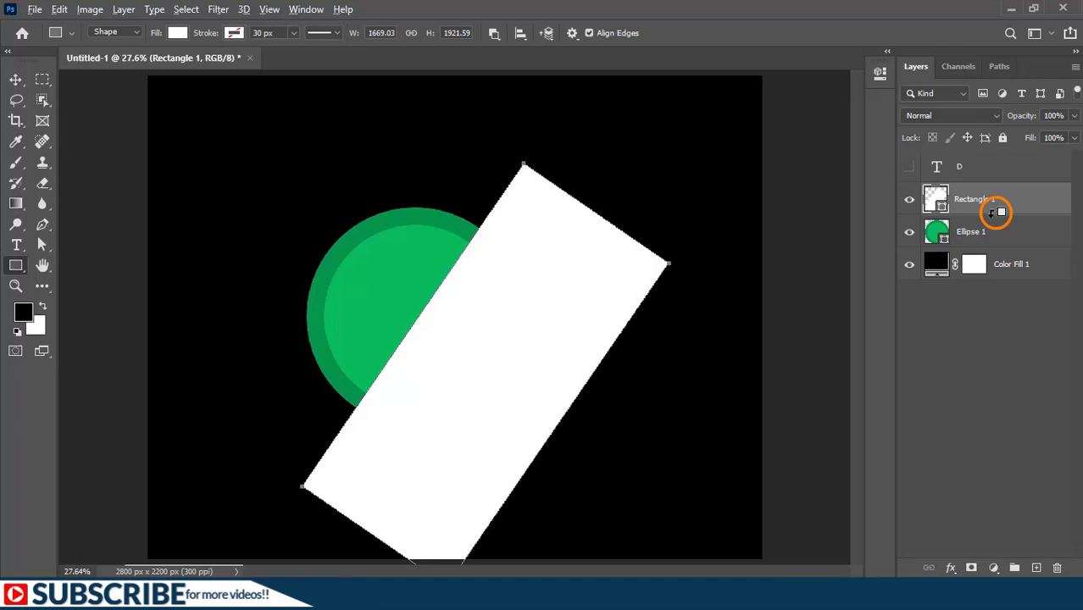
{"action": "left_click", "coordinate": [996, 212], "text": "alt"}
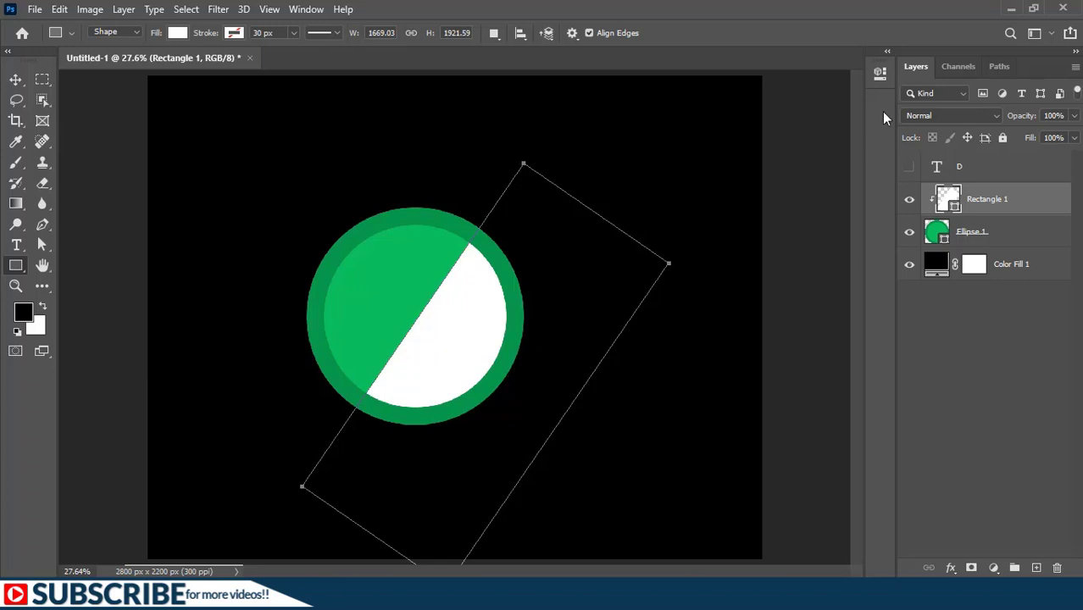
{"action": "left_click_drag", "start_coordinate": [1025, 122], "coordinate": [1006, 117]}
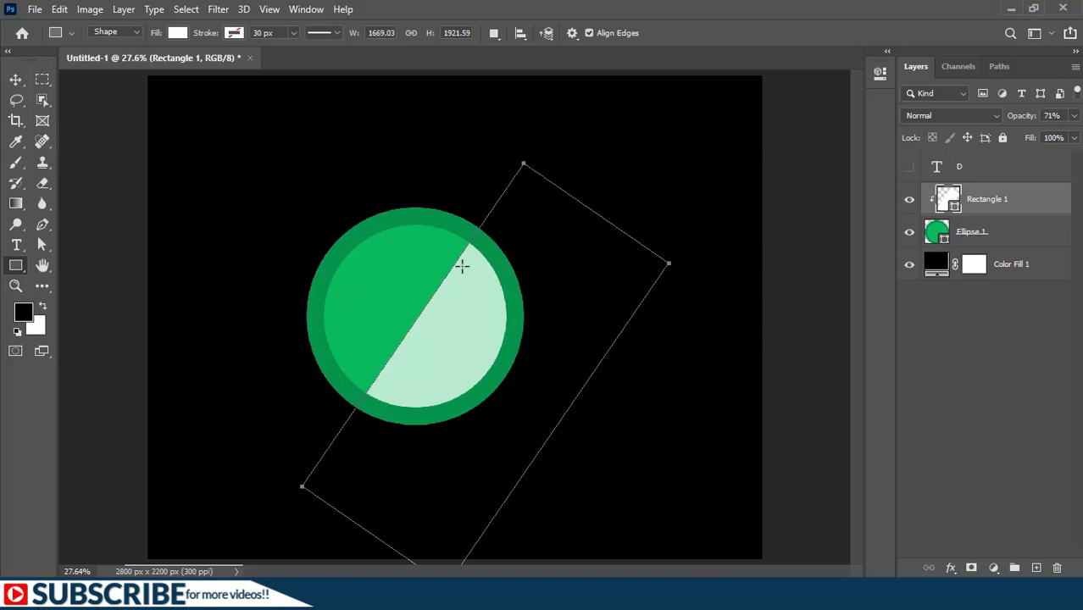
{"action": "key", "text": "0"}
{"action": "key", "text": "ctrl+alt+g"}
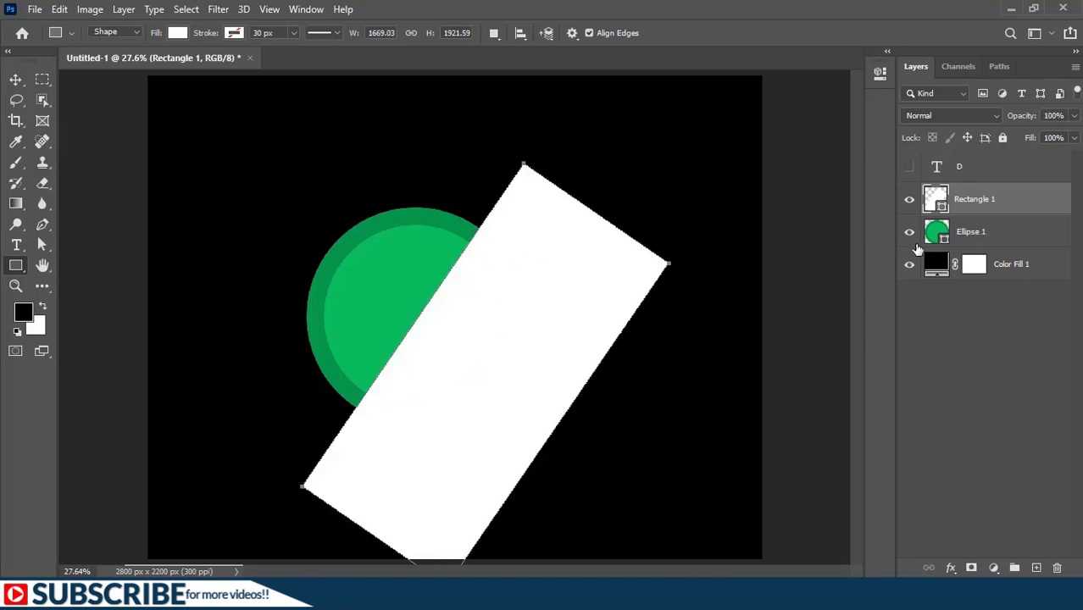
Step: Put Ellipse 1 into its own layer group and clip Rectangle 1 to that group
{"action": "left_click", "coordinate": [974, 231]}
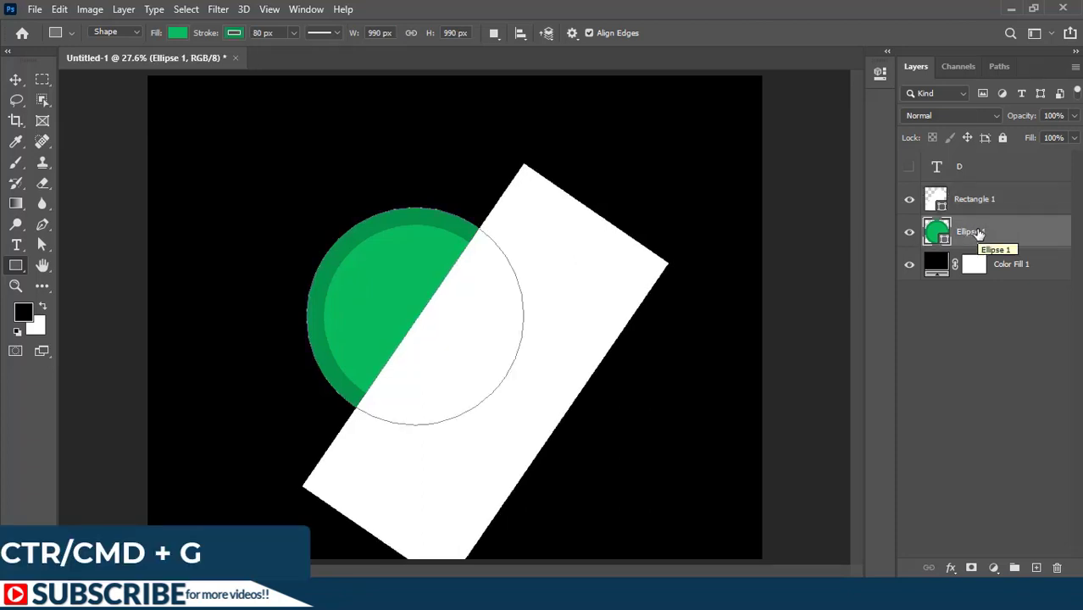
{"action": "key", "text": "ctrl+g"}
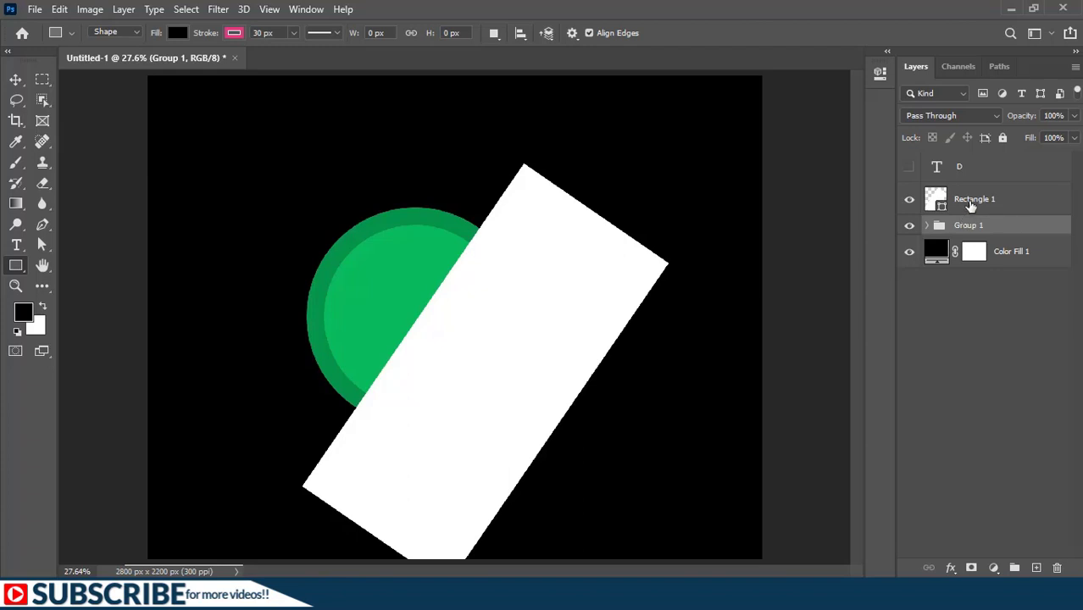
{"action": "left_click_drag", "start_coordinate": [971, 203], "coordinate": [971, 210]}
{"action": "left_click", "coordinate": [972, 210], "text": "alt"}
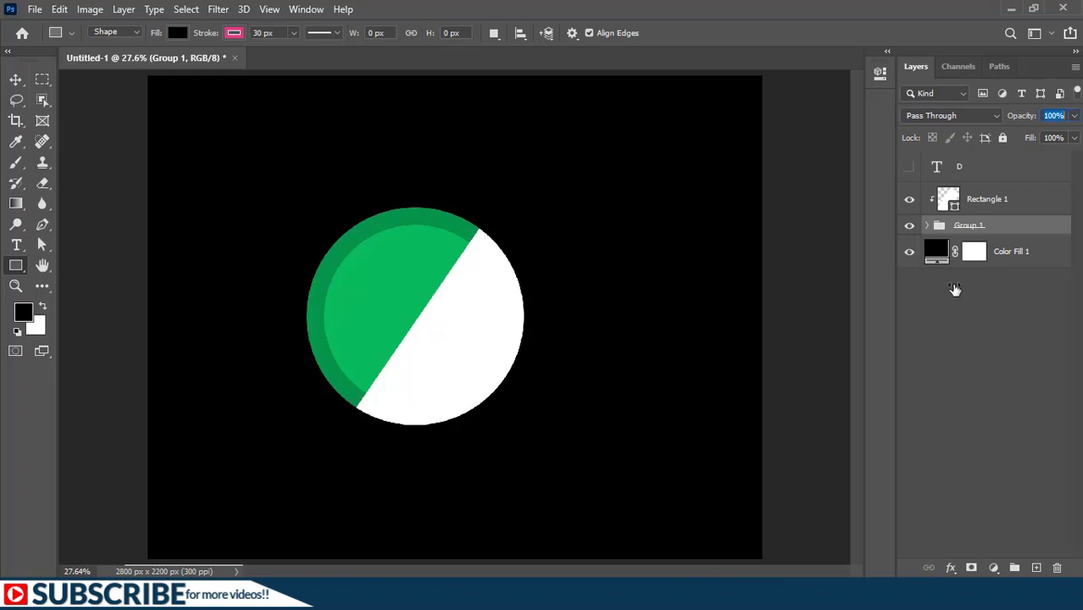
Step: Set Rectangle 1's opacity to 65% and recolour it with the ring's dark green, #12a94b, sampled from the circle
{"action": "left_click", "coordinate": [994, 200]}
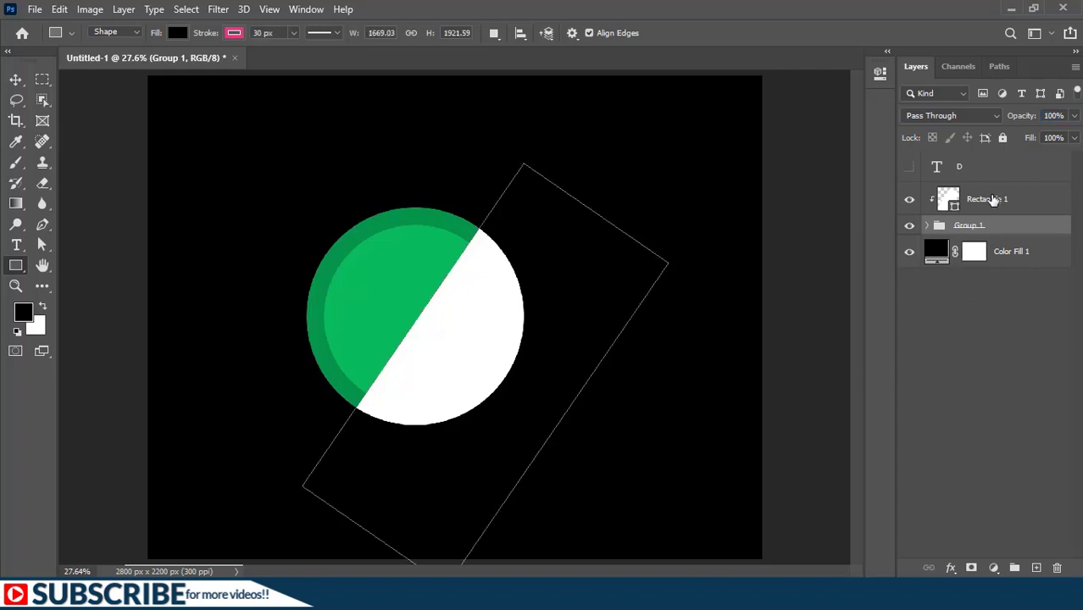
{"action": "left_click_drag", "start_coordinate": [1027, 120], "coordinate": [1003, 123]}
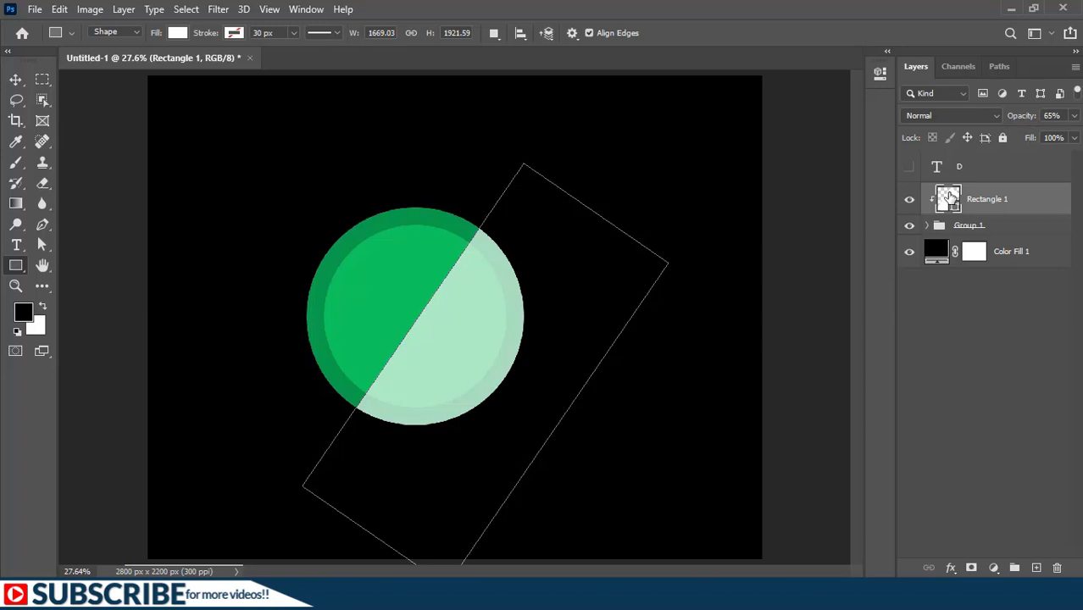
{"action": "double_click", "coordinate": [949, 198]}
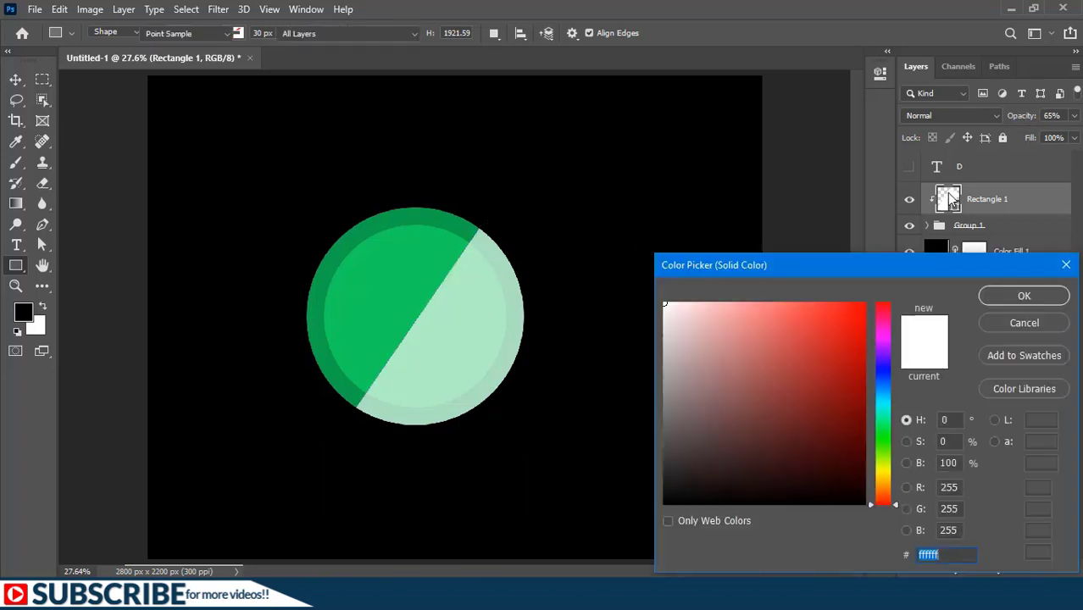
{"action": "left_click", "coordinate": [455, 229]}
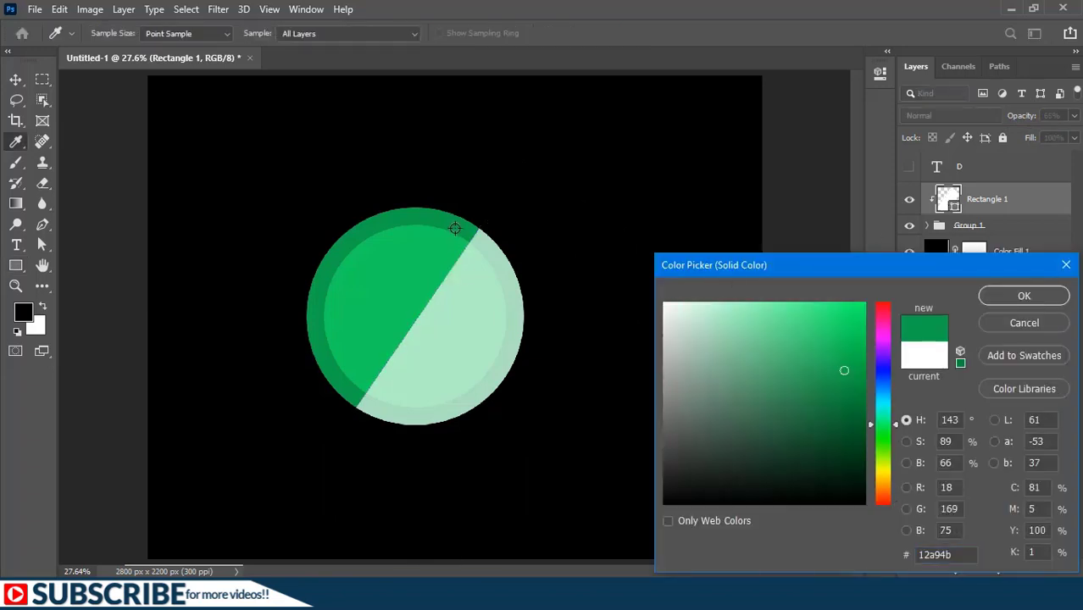
{"action": "key", "text": "Return"}
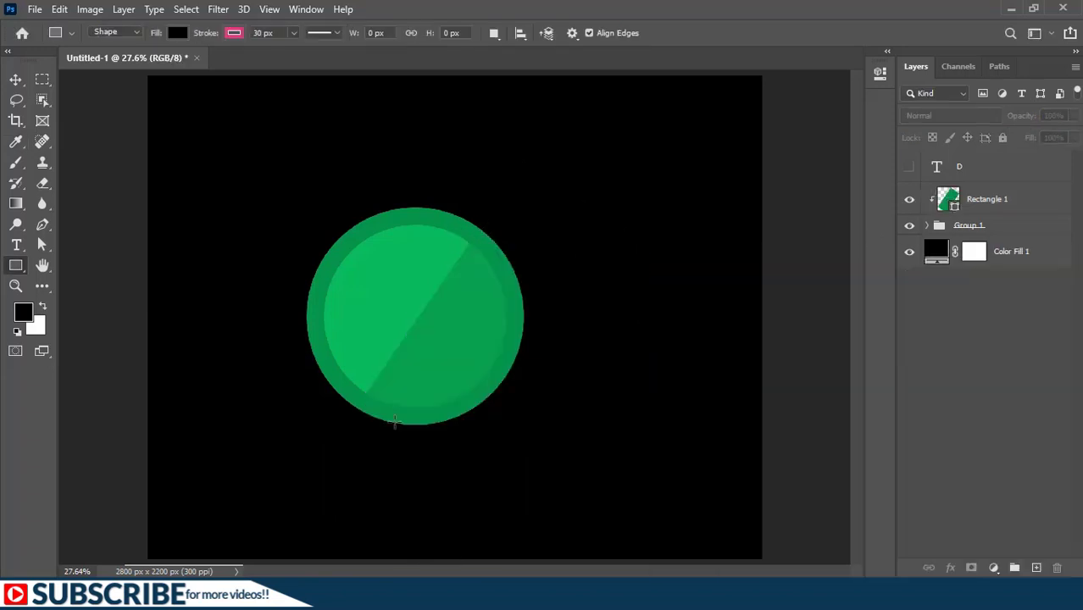
Step: Show the D text layer and place it inside Group 1, and set Rectangle 1's opacity to 46%
{"action": "left_click", "coordinate": [910, 168]}
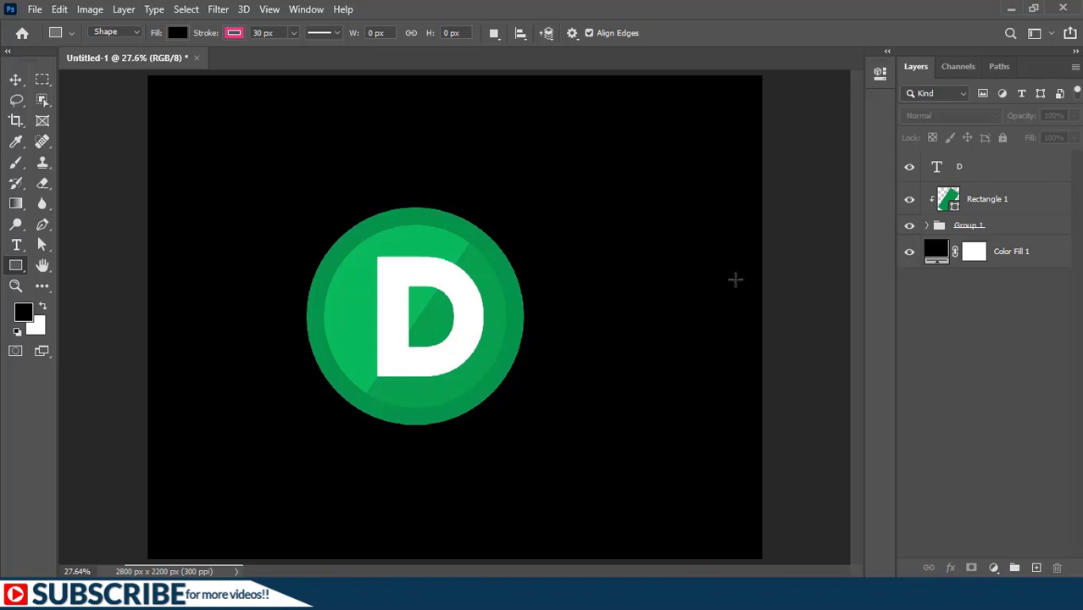
{"action": "left_click_drag", "start_coordinate": [977, 172], "coordinate": [974, 222]}
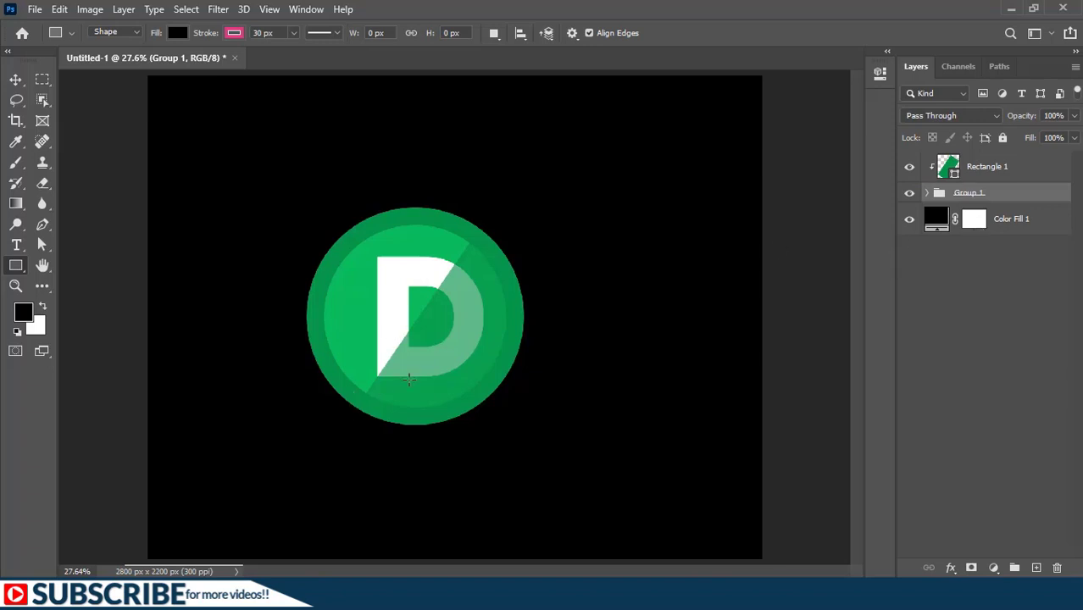
{"action": "left_click", "coordinate": [1003, 168]}
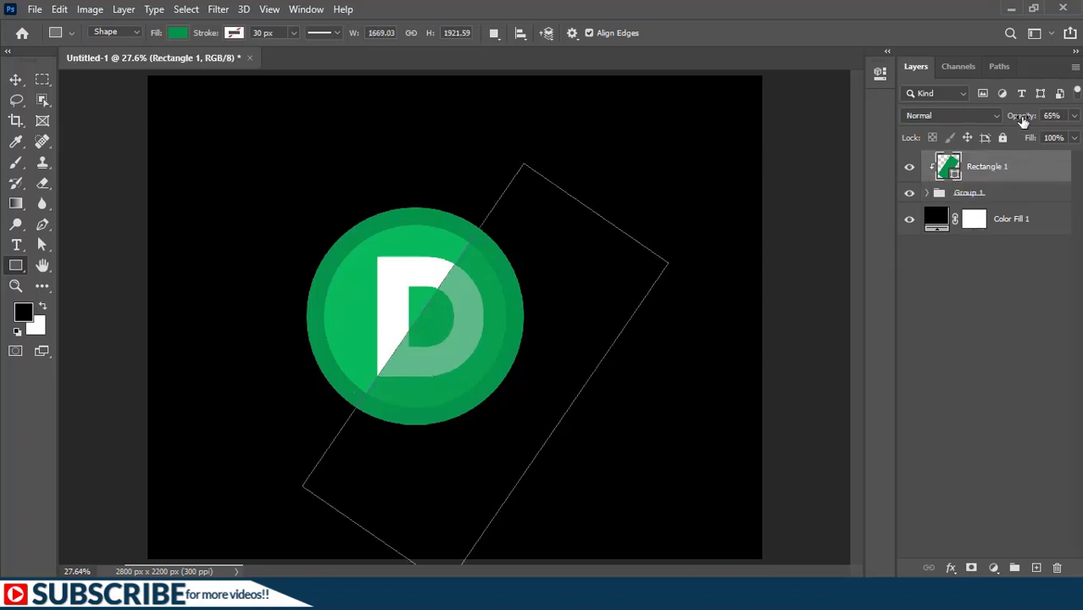
{"action": "mouse_move", "coordinate": [1021, 120]}
{"action": "left_mouse_down"}
{"action": "mouse_move", "coordinate": [1034, 118]}
{"action": "mouse_move", "coordinate": [1012, 120]}
{"action": "left_mouse_up"}
{"action": "left_click", "coordinate": [971, 314]}
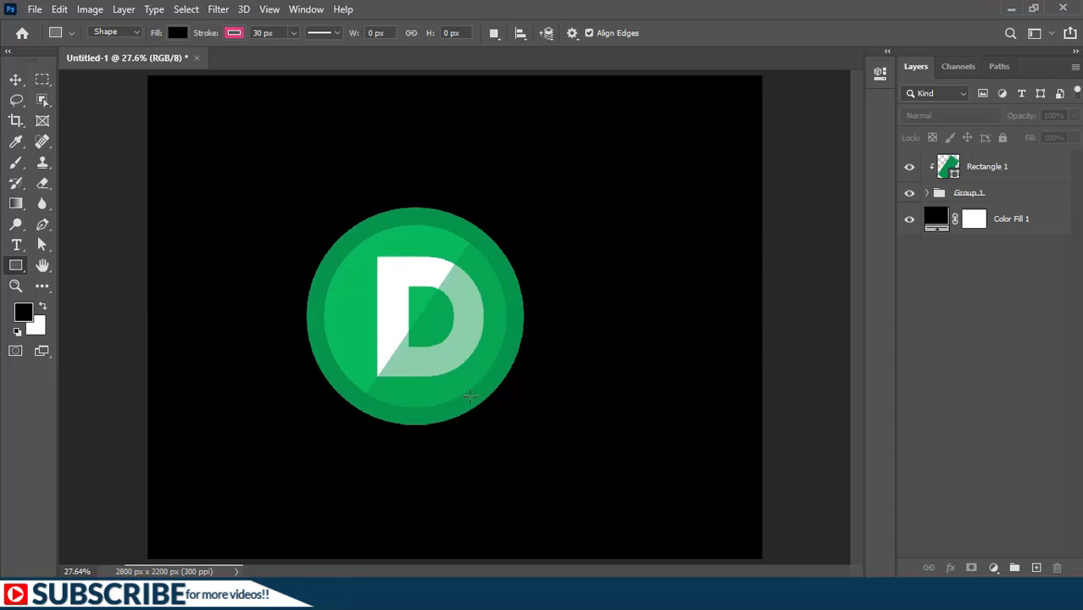
Step: Change Rectangle 1's fill to the darker green #0c8f3e
{"action": "scroll", "coordinate": [424, 379], "scroll_direction": "up", "scroll_amount": 3}
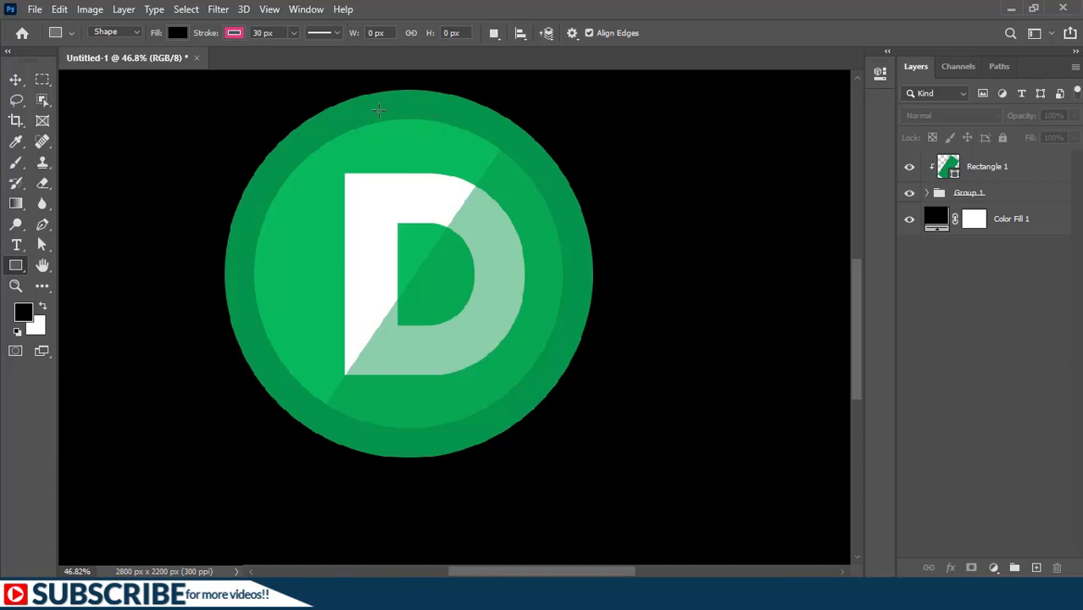
{"action": "left_click", "coordinate": [953, 168]}
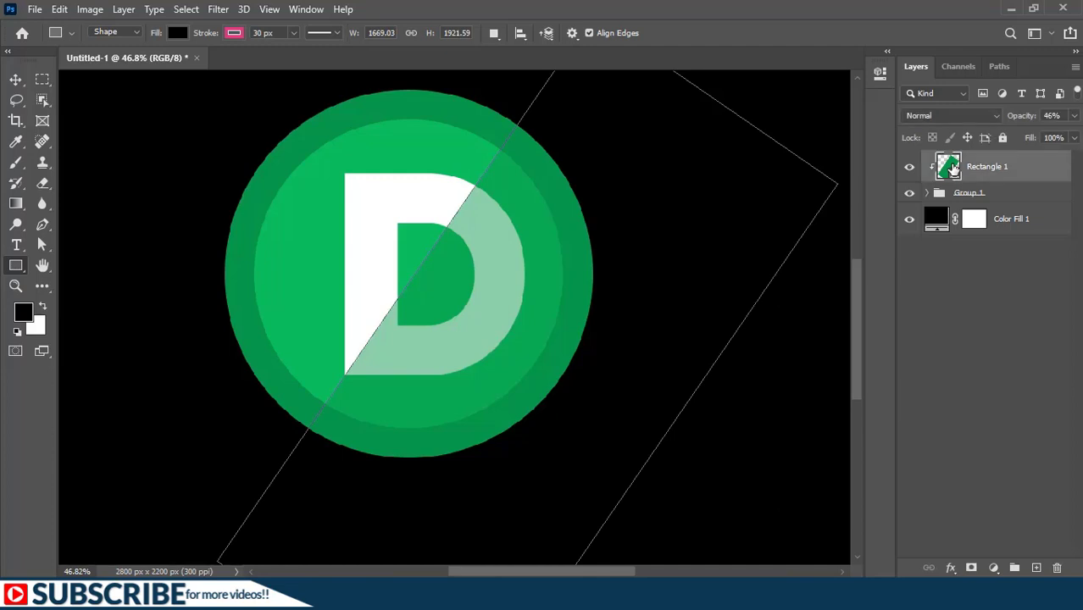
{"action": "double_click", "coordinate": [953, 168]}
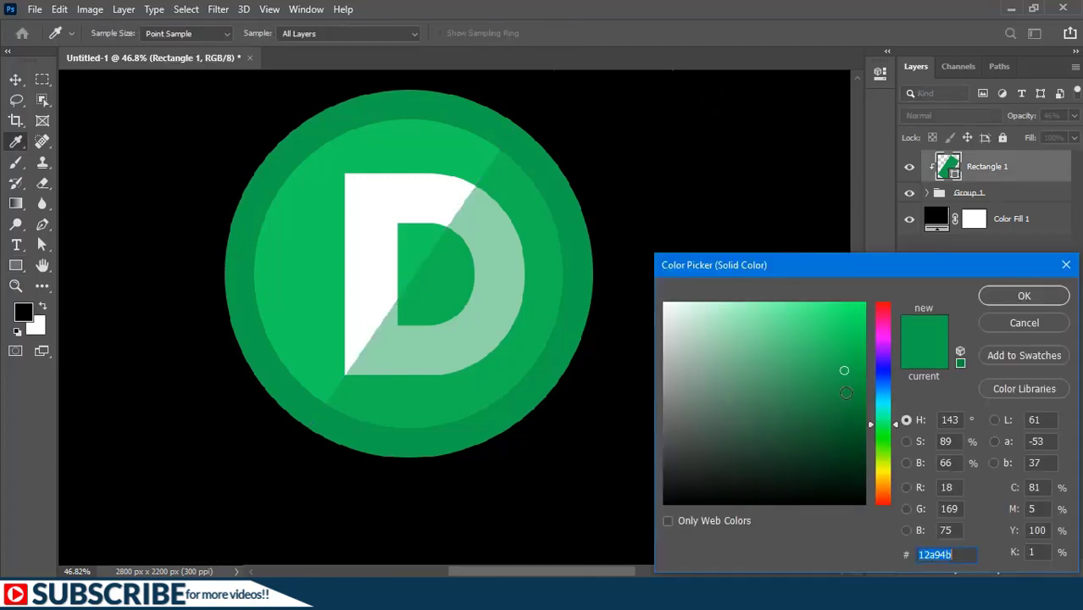
{"action": "left_click", "coordinate": [848, 391]}
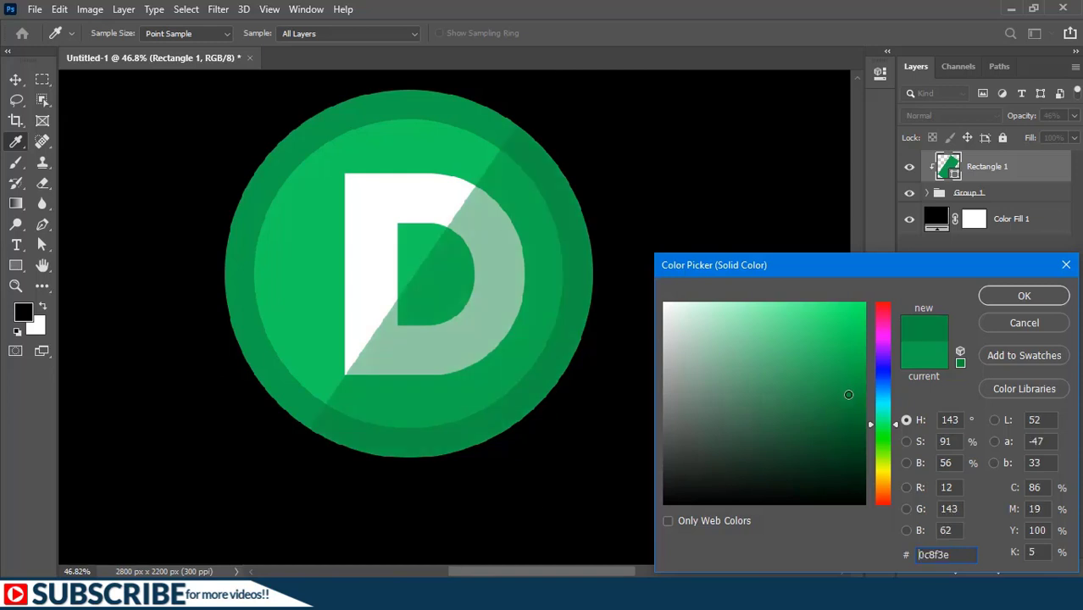